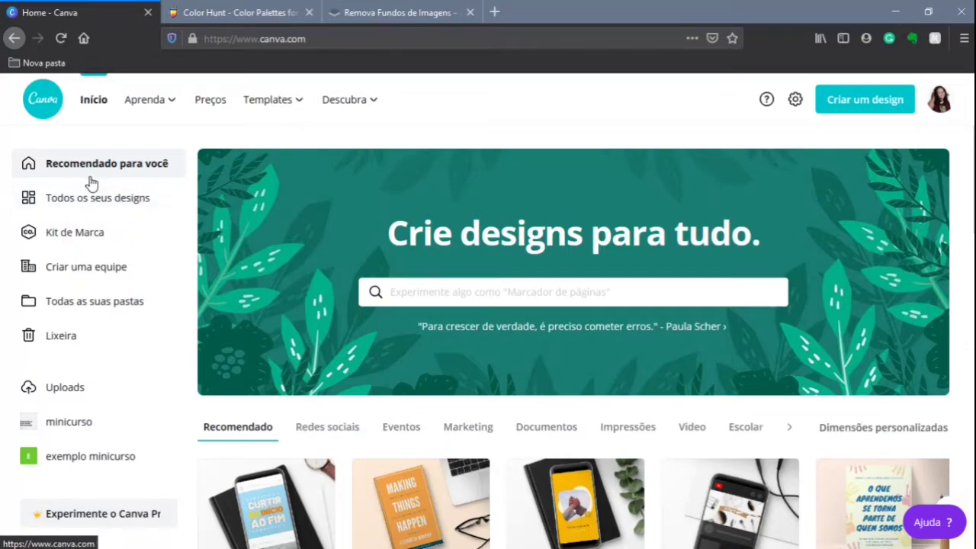
Open the Kit de Marca page and review its brand logos, colours and fonts sections.
left_click(60, 239)
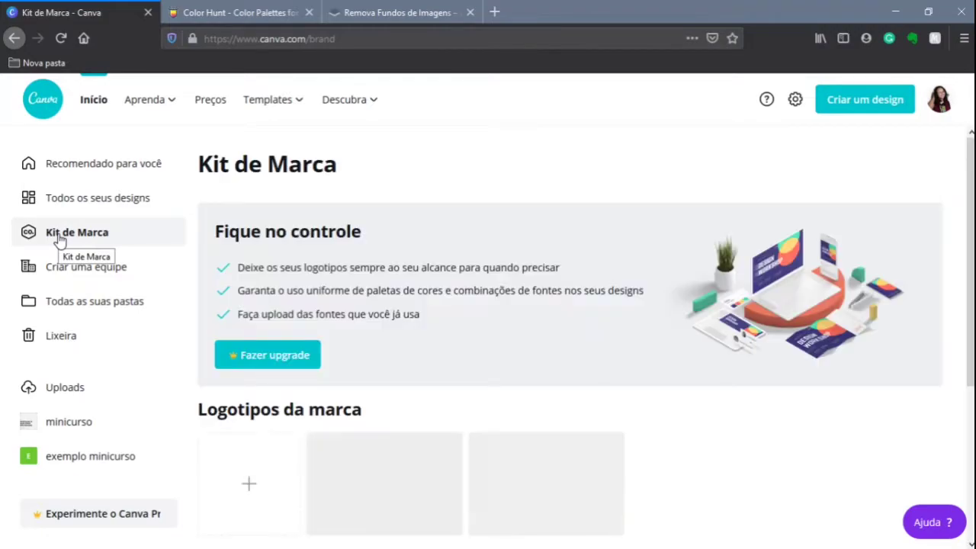
scroll(451, 349, "down", 1)
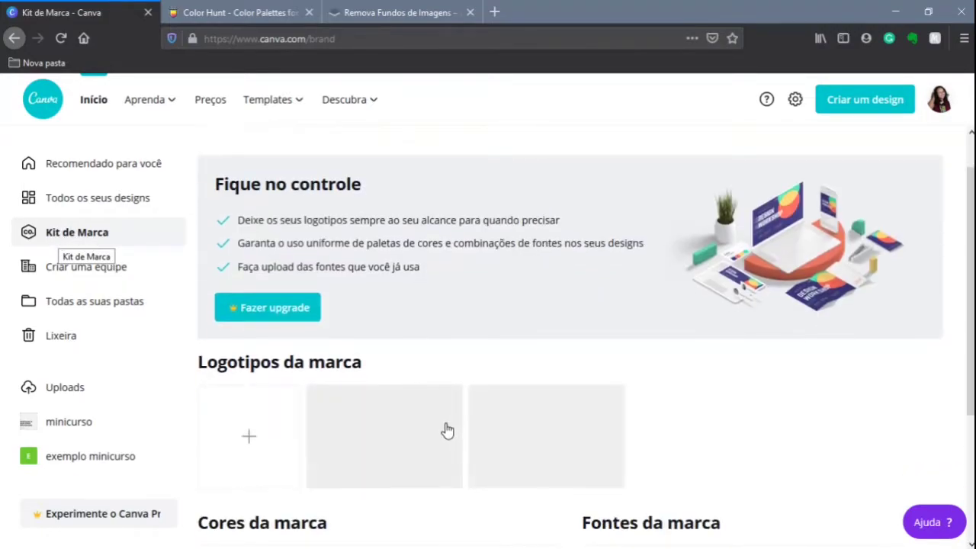
scroll(350, 390, "down", 3)
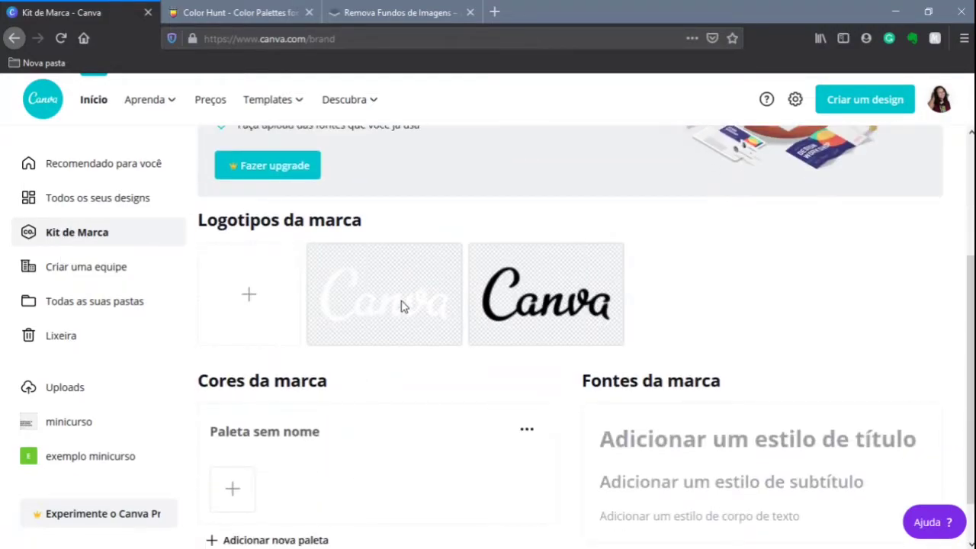
scroll(364, 330, "down", 1)
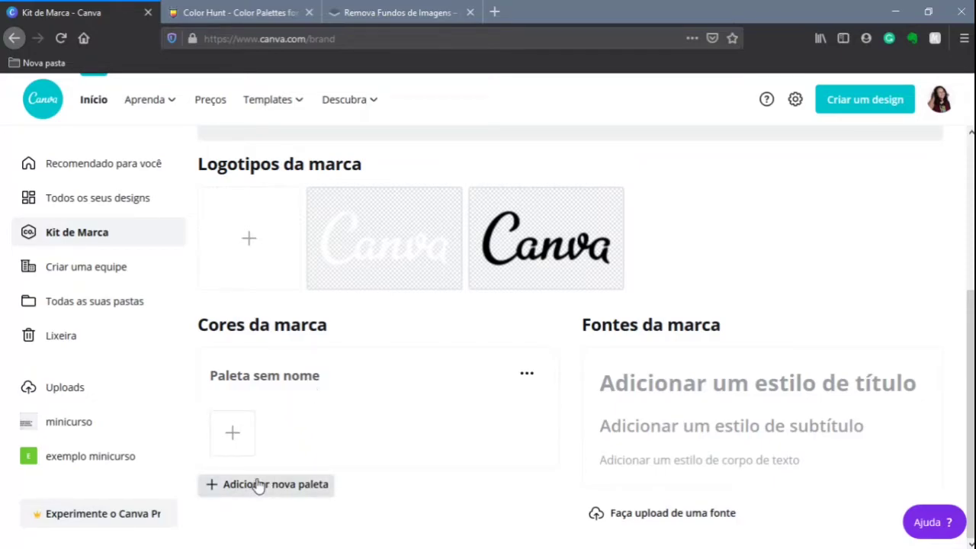
Add three colour swatches to the unnamed brand palette, try to add a fourth, and dismiss the Canva Pro offer.
left_click(232, 434)
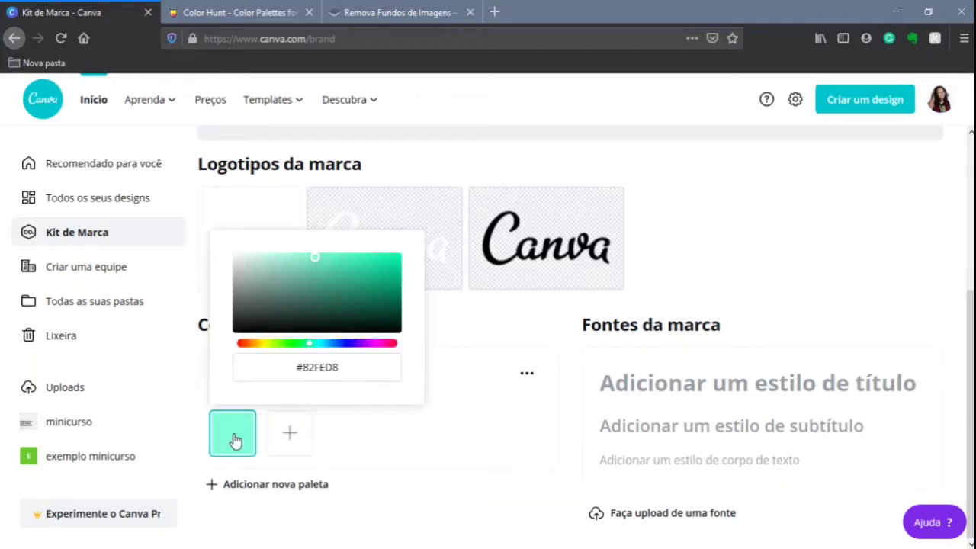
left_click(292, 439)
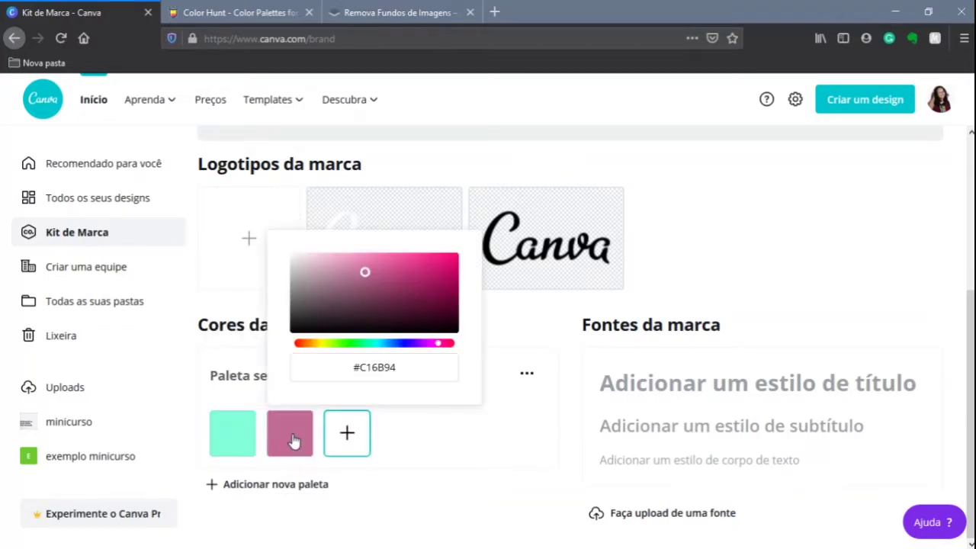
left_click(346, 434)
left_click(404, 433)
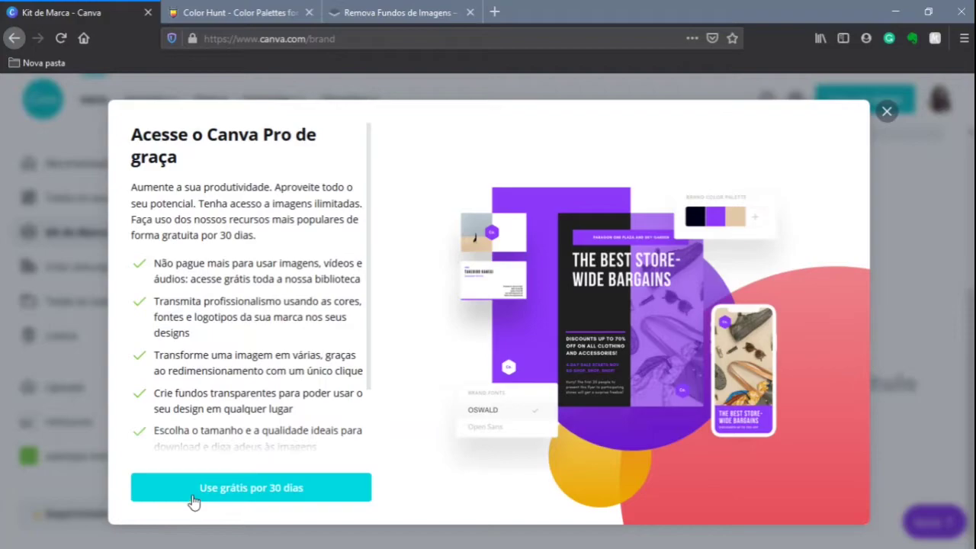
left_click(888, 114)
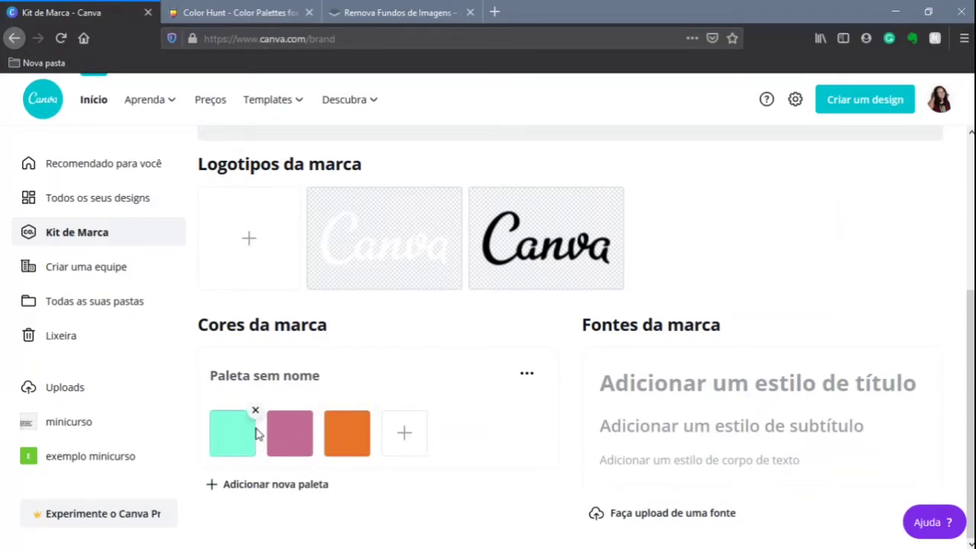
Remove all three colour swatches from the unnamed brand palette.
left_click(256, 412)
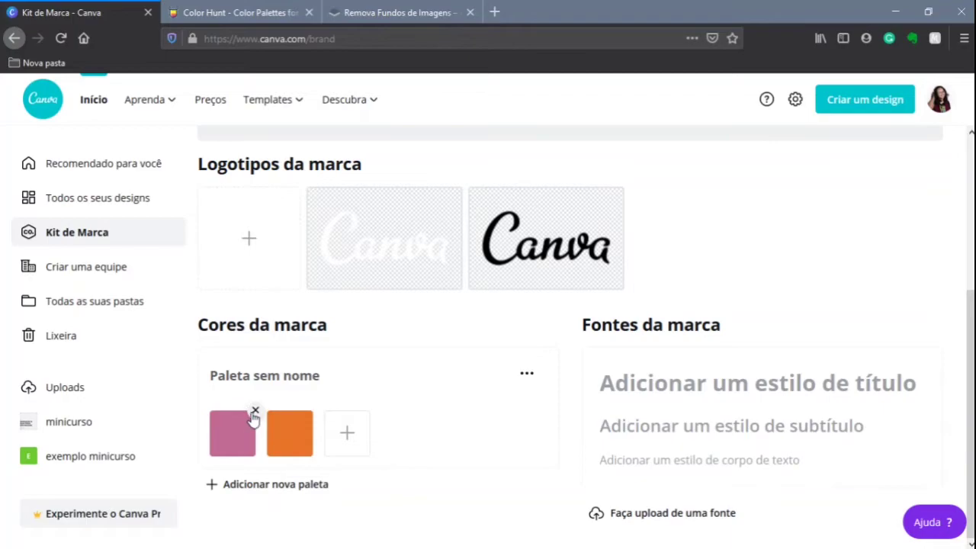
left_click(256, 411)
left_click(255, 411)
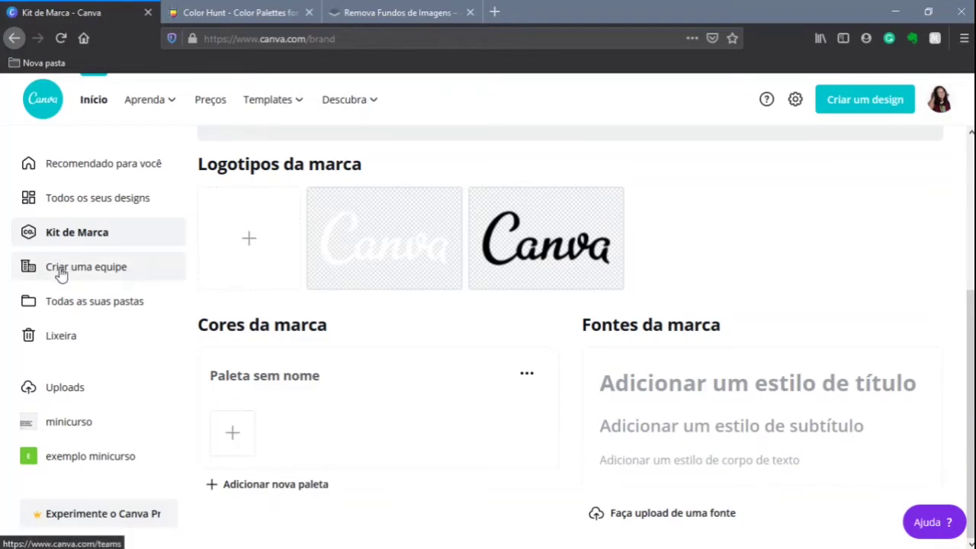
Open the Criar uma equipe page and review the options for inviting team members.
left_click(61, 273)
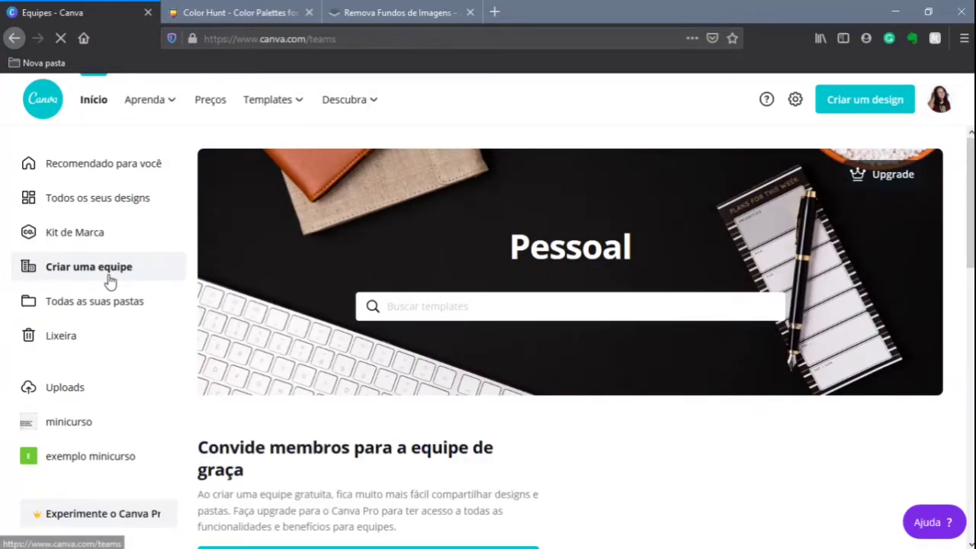
scroll(266, 423, "down", 2)
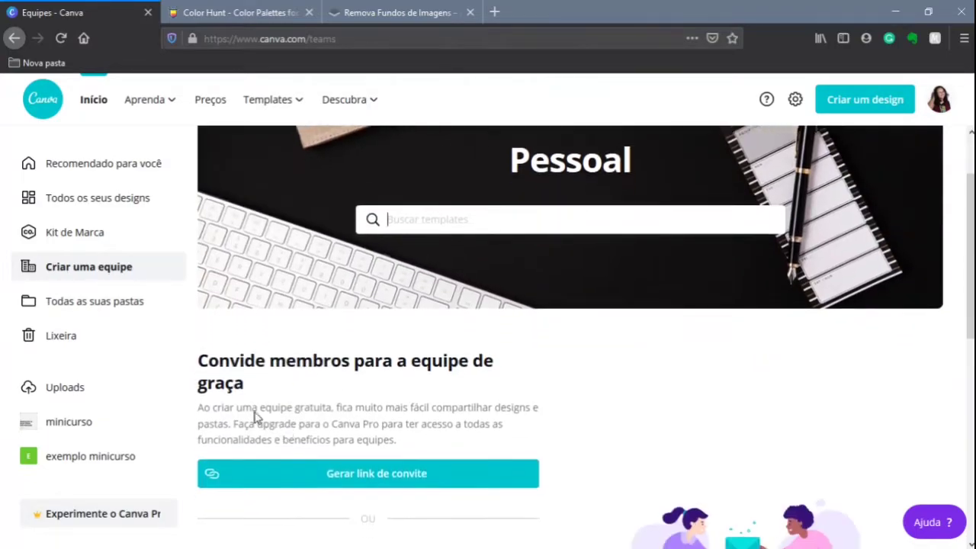
scroll(290, 427, "down", 3)
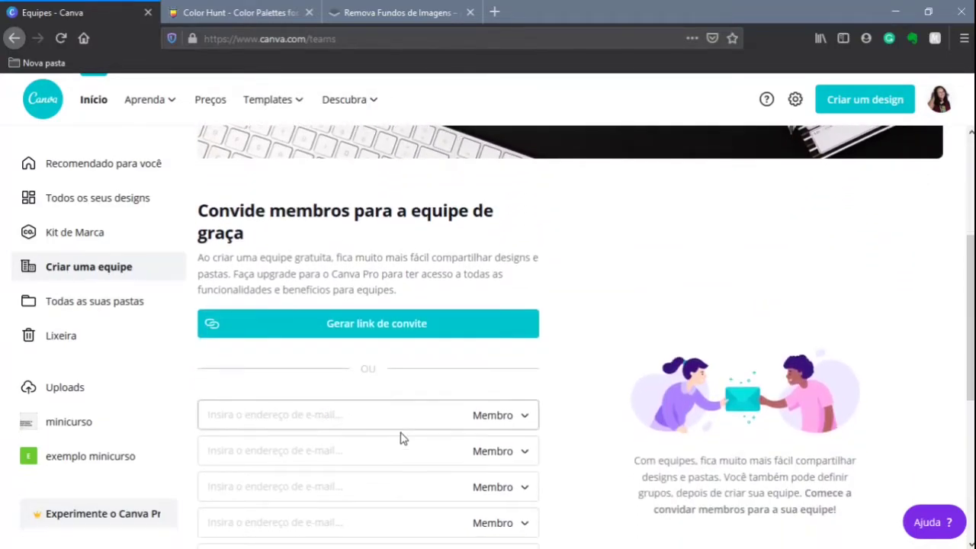
scroll(403, 439, "down", 3)
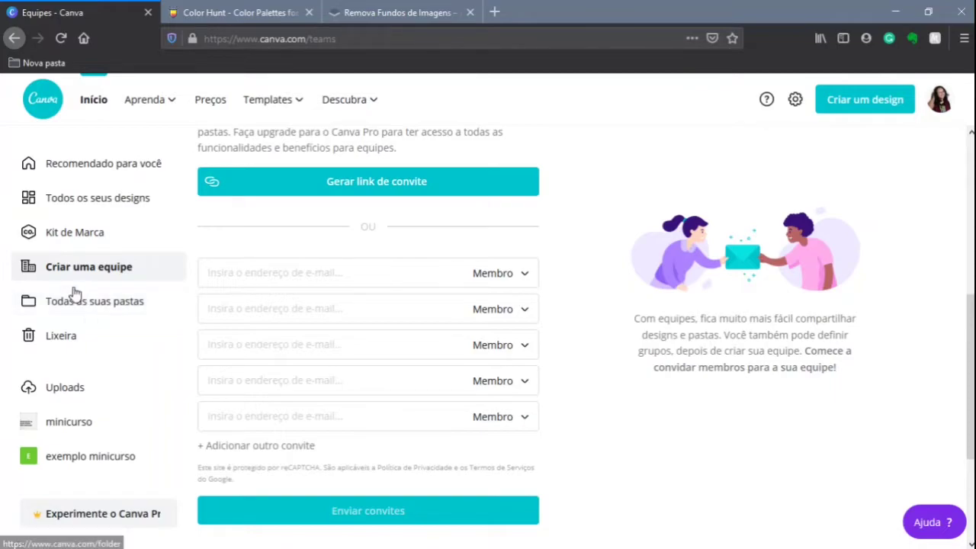
Open the overview of all folders, view the account profile options, and close them again.
left_click(48, 312)
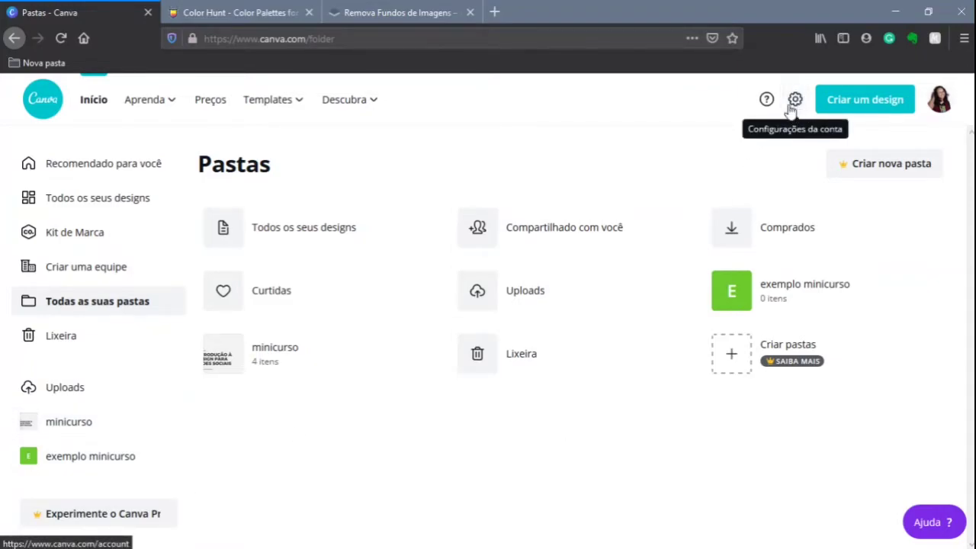
left_click(943, 109)
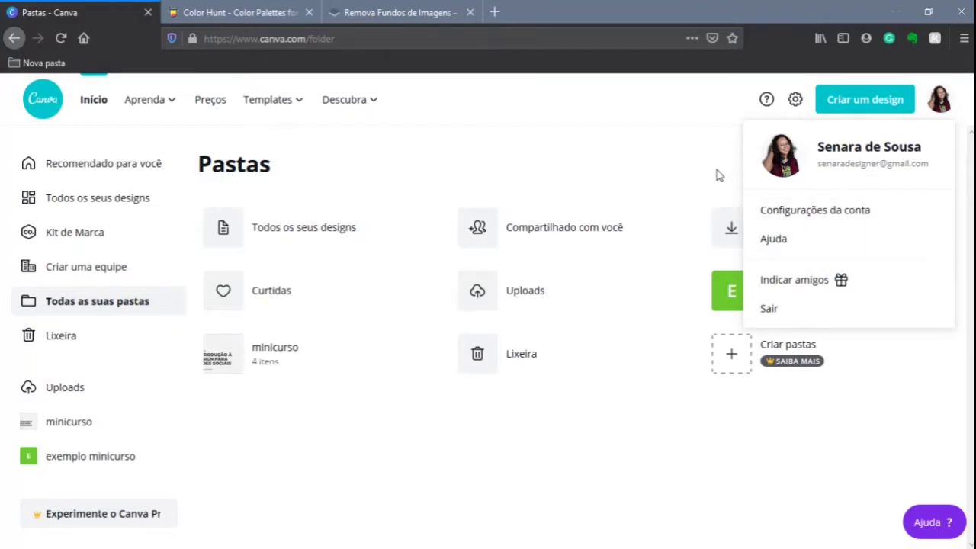
left_click(660, 176)
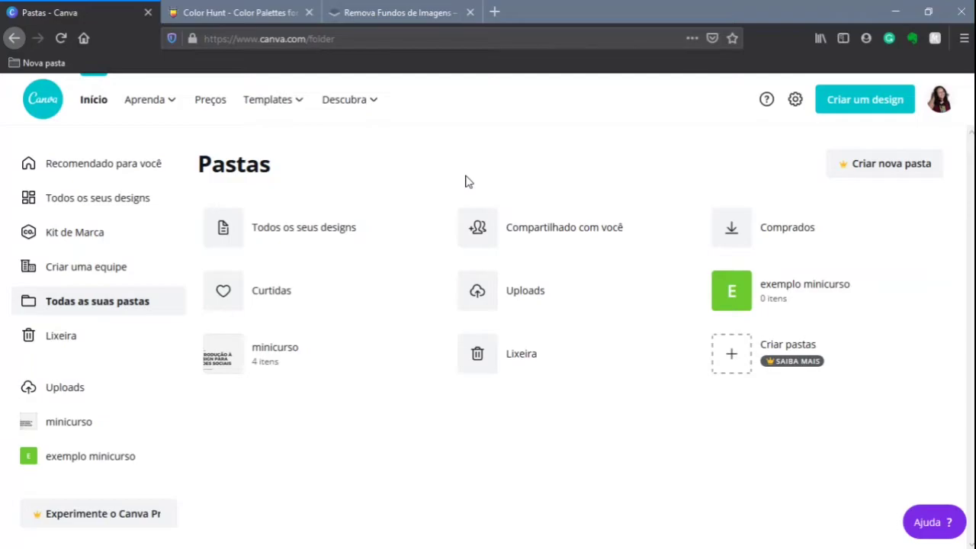
Switch to Notion and review the Planejamento and Paleta de cores sections of the Atividade de Planejamento page.
key("alt+Tab")
key("alt+Tab")
key("alt+Tab")
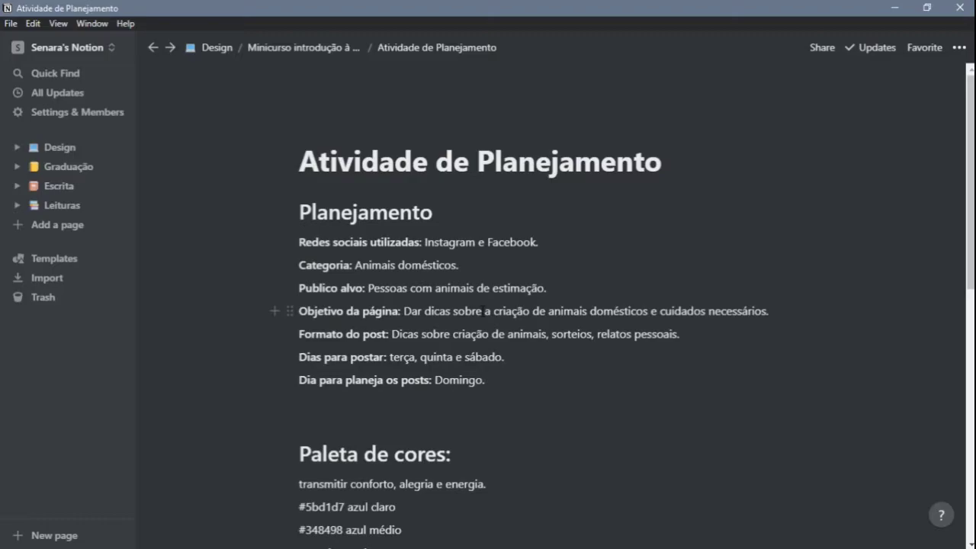
scroll(457, 450, "down", 2)
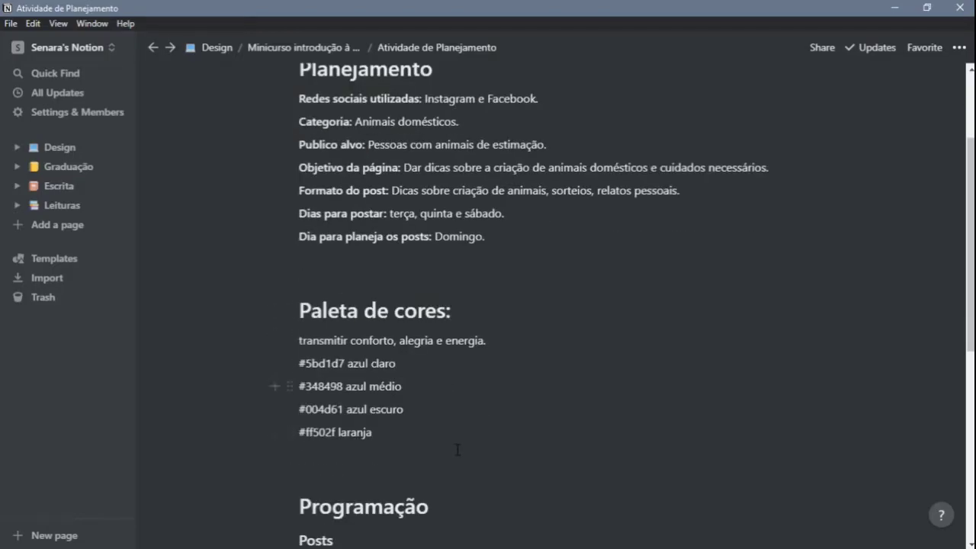
scroll(626, 448, "down", 1)
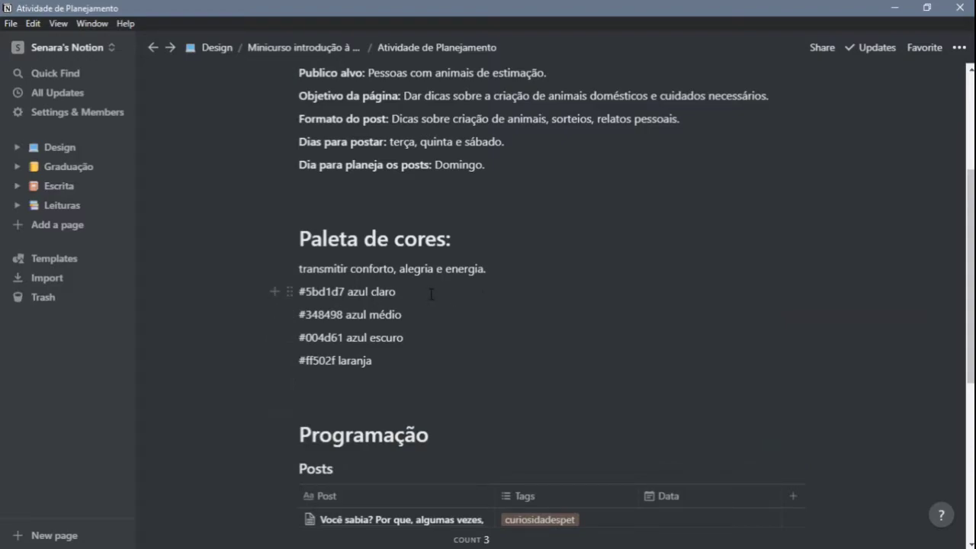
scroll(432, 294, "up", 1)
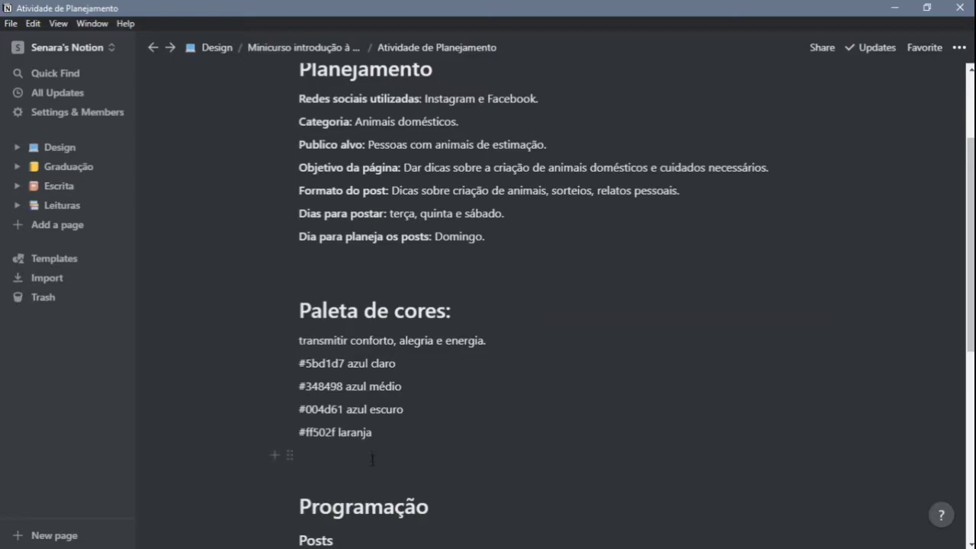
left_click_drag(299, 340, 492, 340)
left_click(496, 340)
scroll(410, 192, "up", 2)
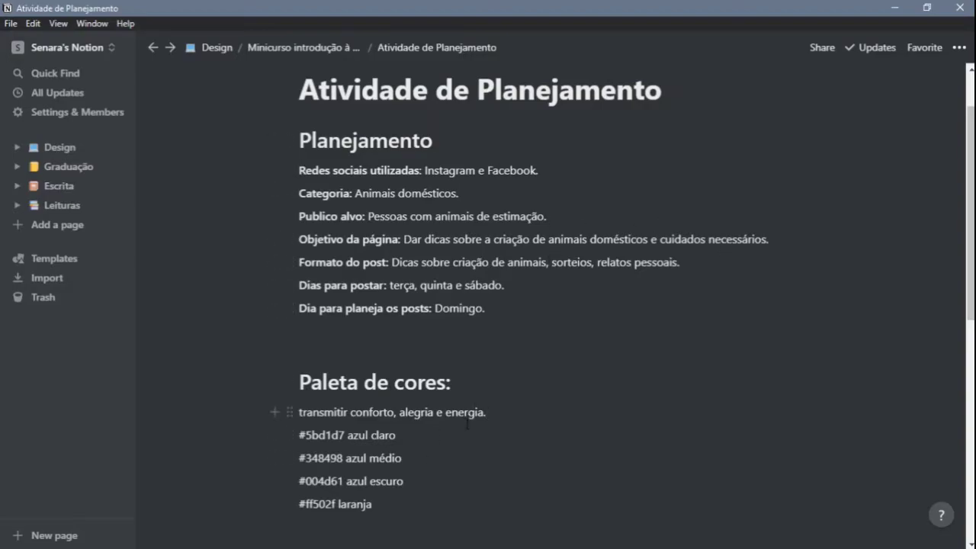
scroll(469, 416, "down", 2)
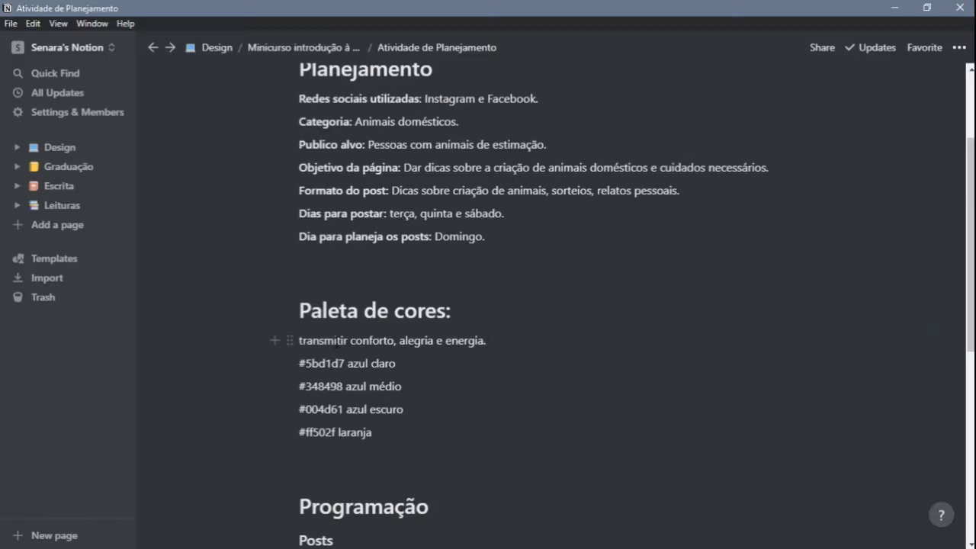
Switch back to Firefox, go to the open Color Hunt site and filter its palettes by Blue.
key("alt+Tab")
key("alt+Tab")
key("alt+Tab")
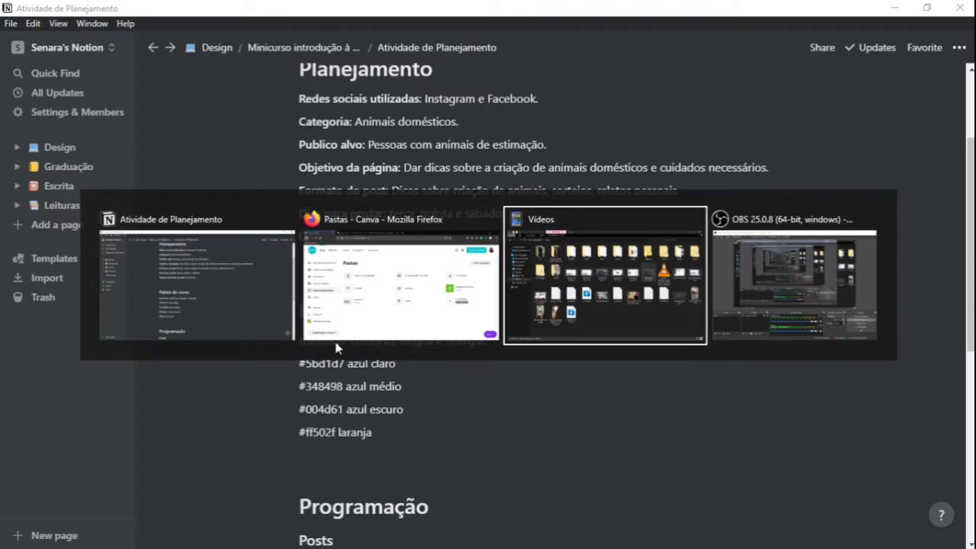
key("alt+Tab")
key("alt+Tab")
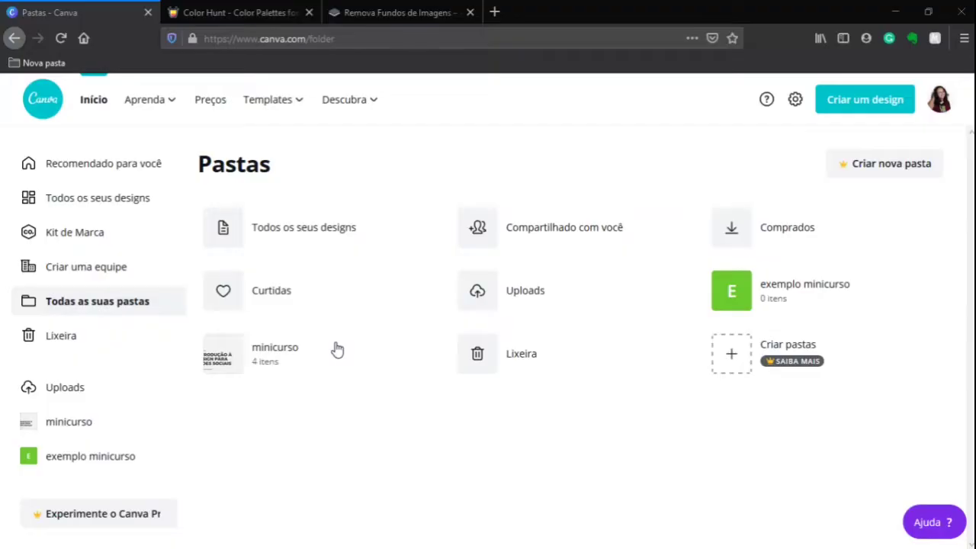
left_click(227, 9)
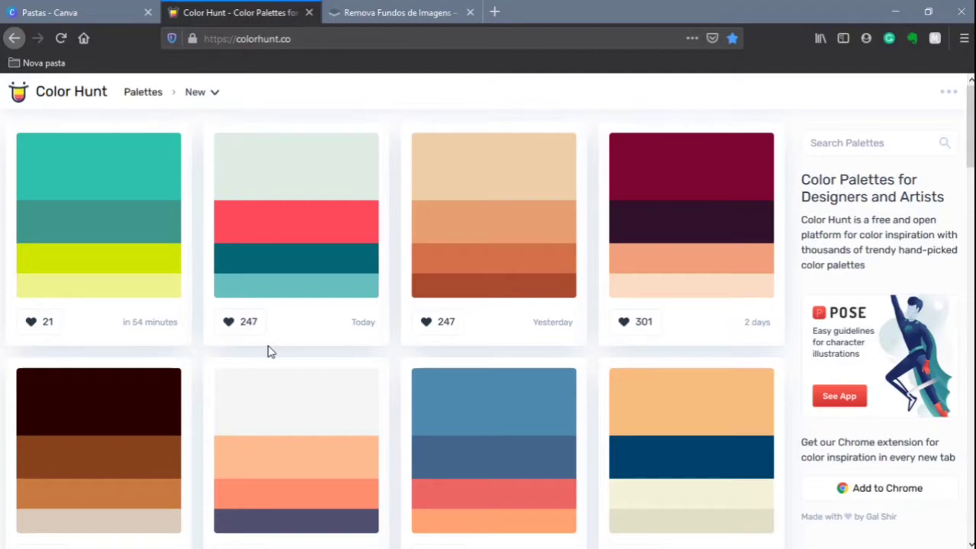
left_click(871, 142)
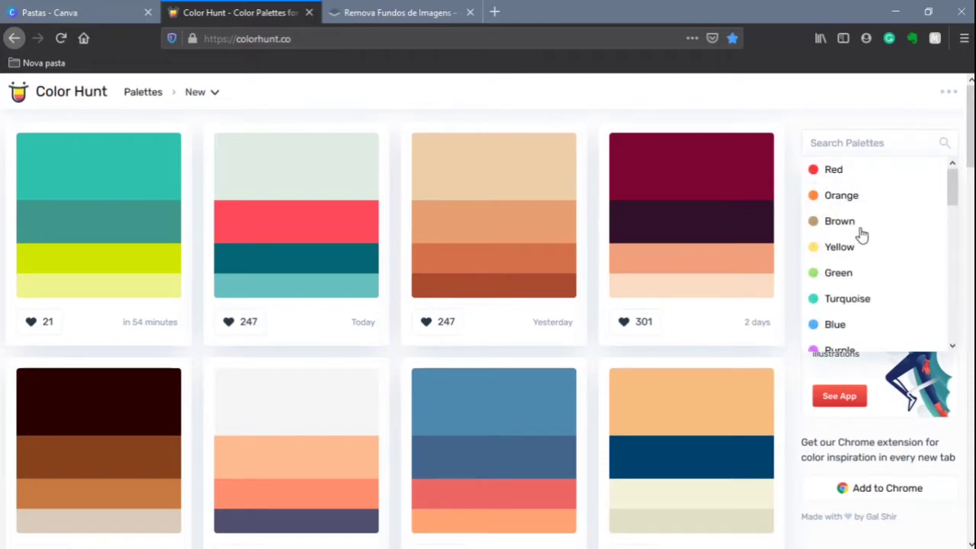
left_click(841, 328)
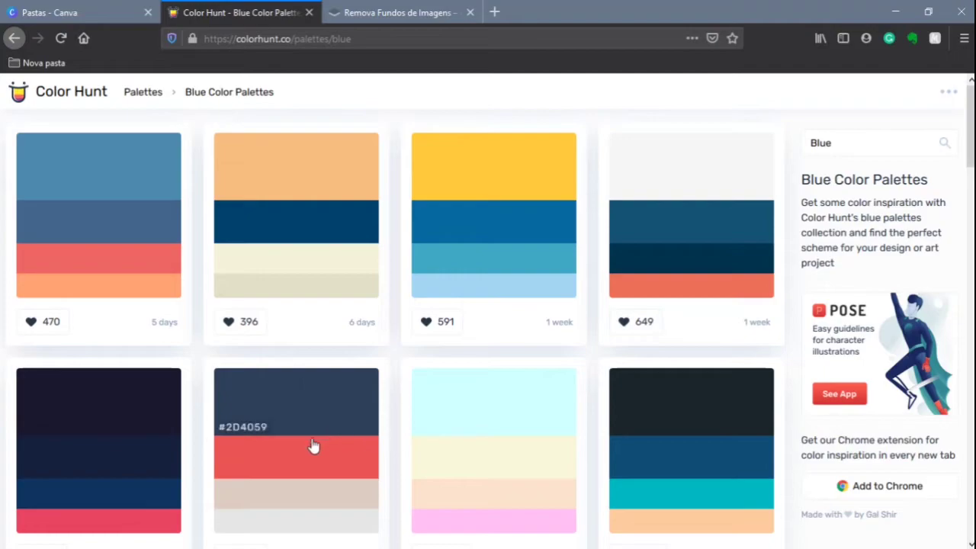
Browse through the blue palettes on Color Hunt, comparing them for a combination that suits the pet-themed plan.
scroll(183, 457, "down", 2)
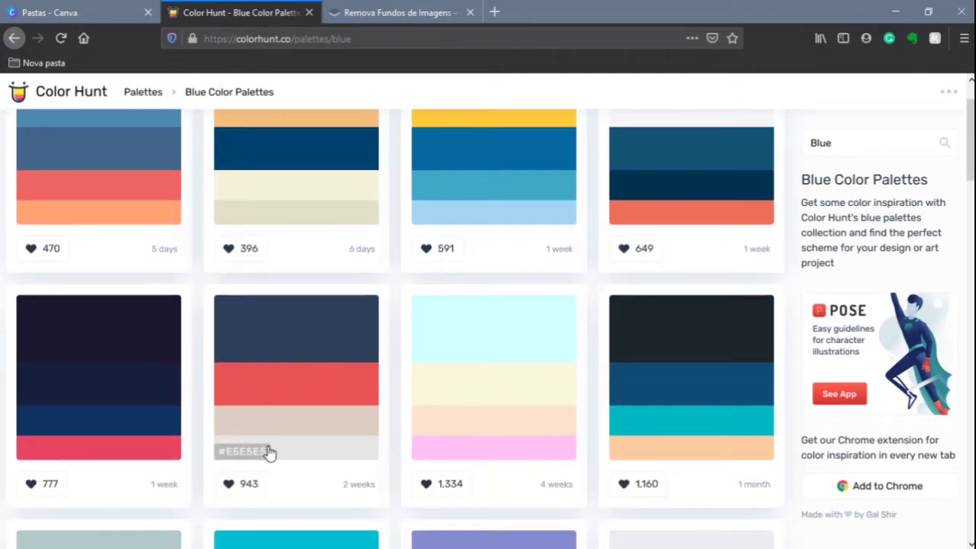
scroll(268, 452, "down", 4)
scroll(320, 436, "down", 2)
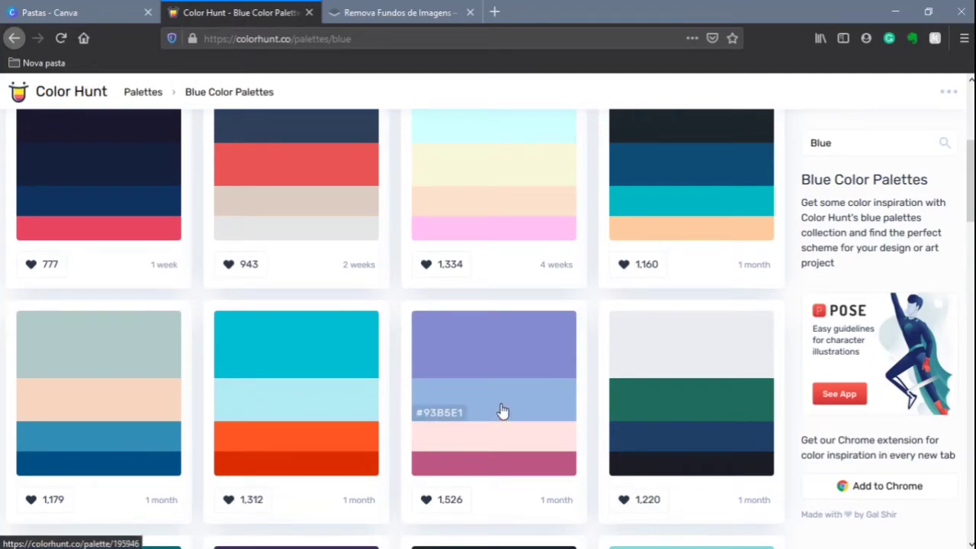
scroll(499, 410, "down", 6)
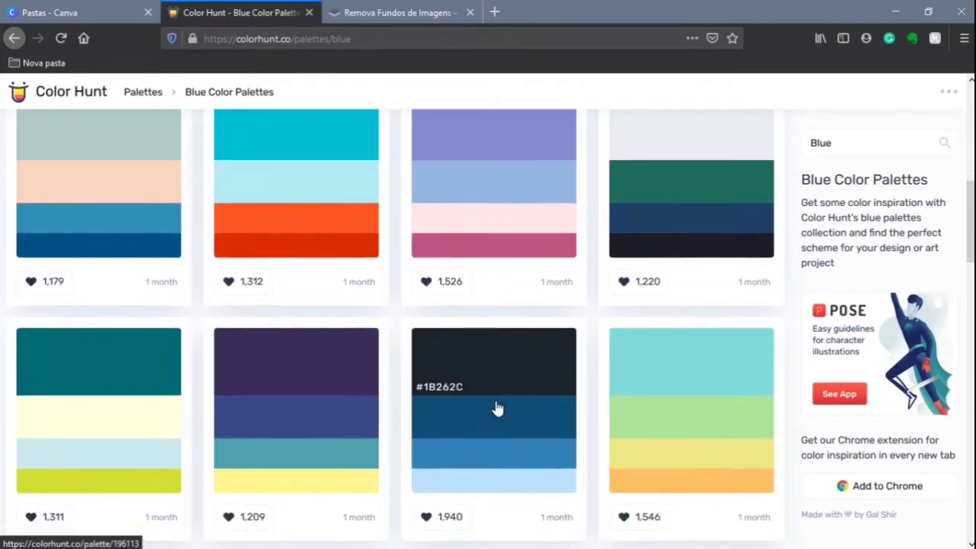
scroll(495, 407, "down", 2)
scroll(305, 495, "down", 2)
scroll(259, 516, "down", 2)
scroll(254, 518, "down", 3)
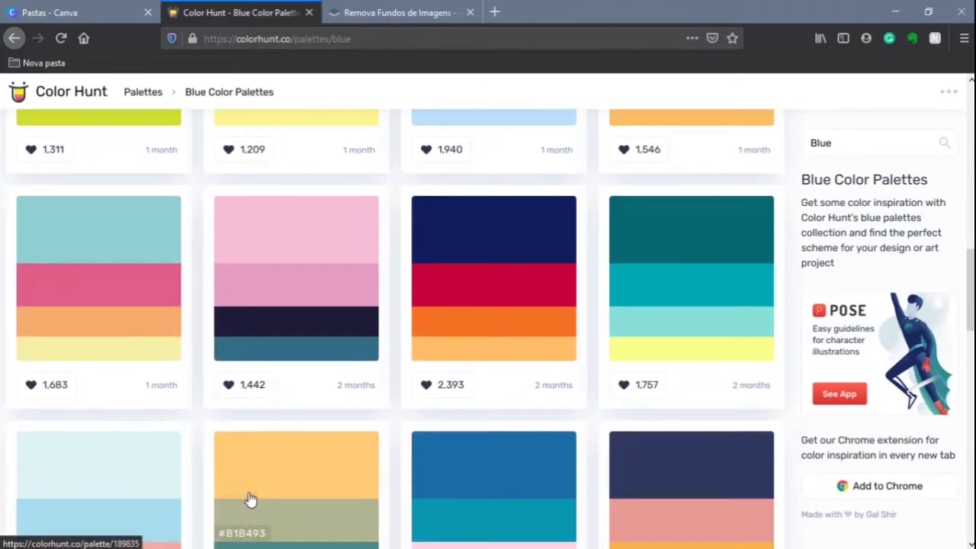
scroll(251, 496, "down", 3)
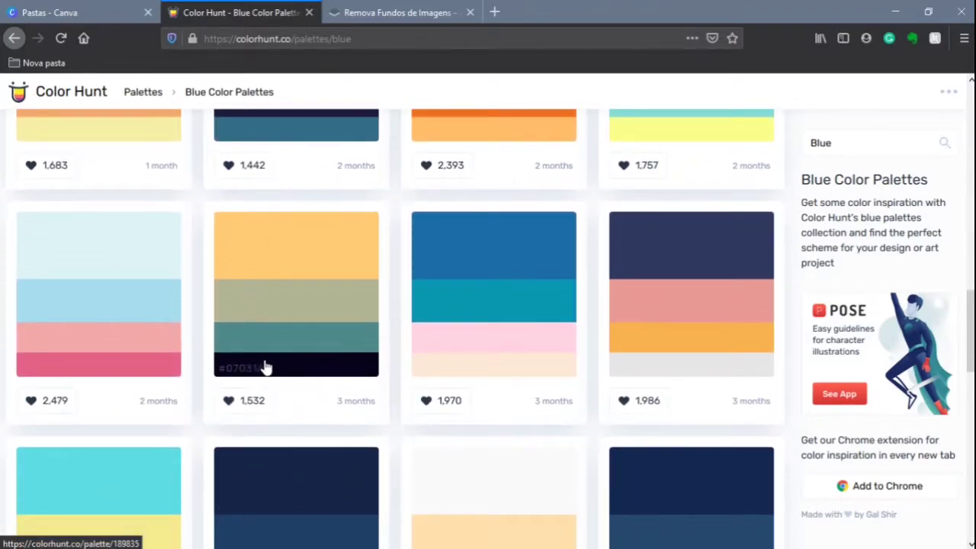
scroll(275, 368, "down", 4)
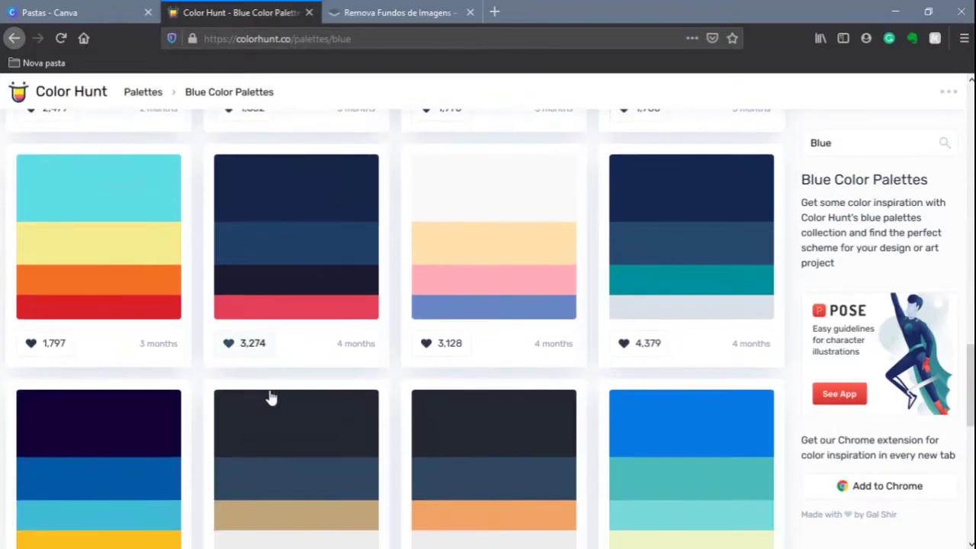
scroll(251, 375, "down", 1)
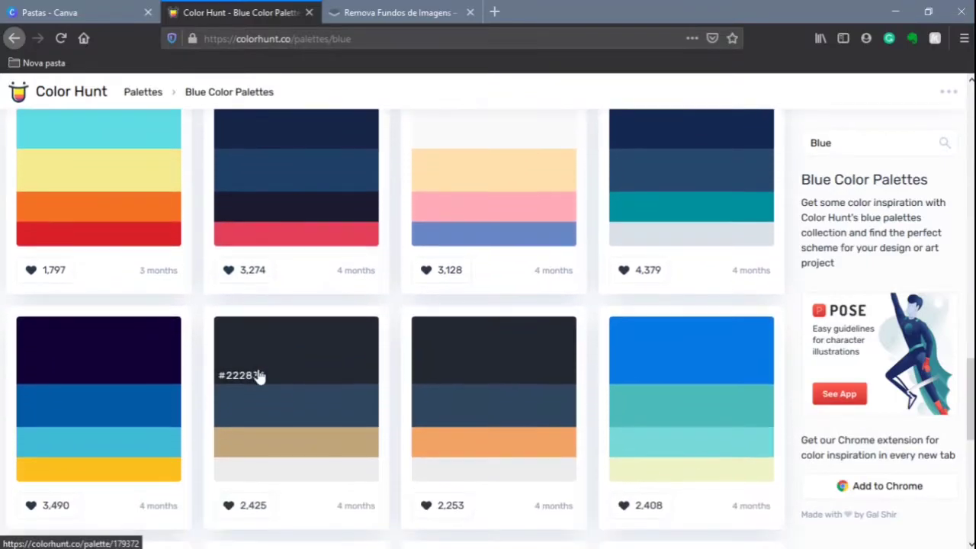
scroll(259, 375, "down", 2)
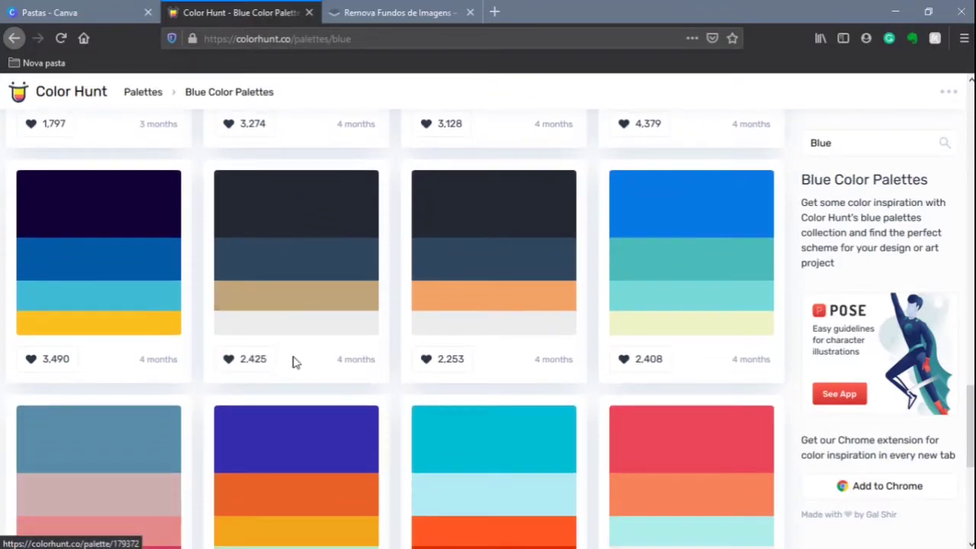
scroll(295, 363, "down", 2)
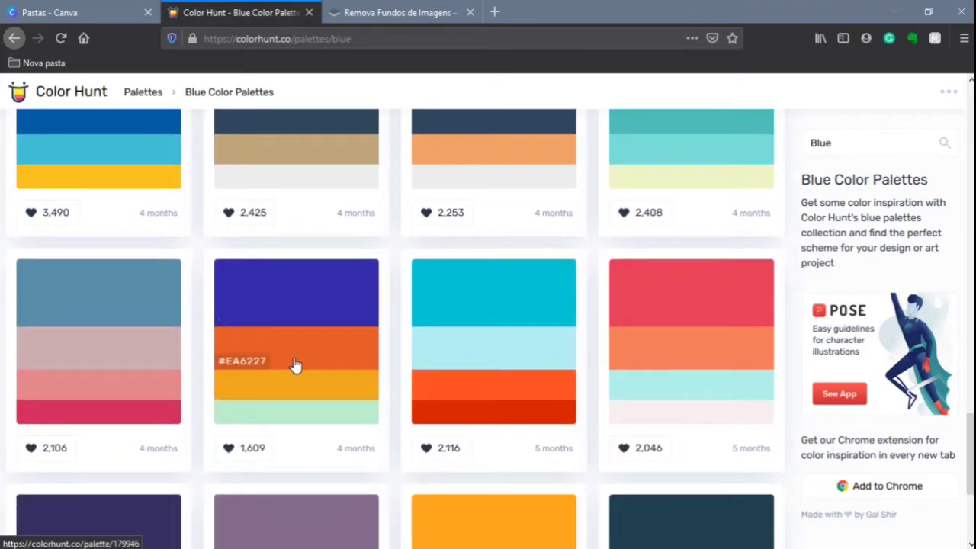
scroll(296, 365, "down", 2)
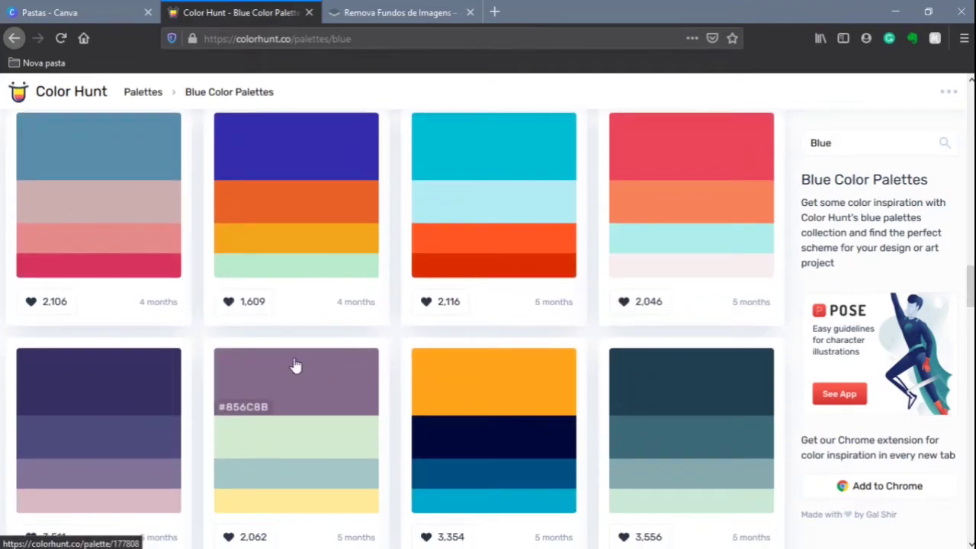
scroll(296, 365, "down", 4)
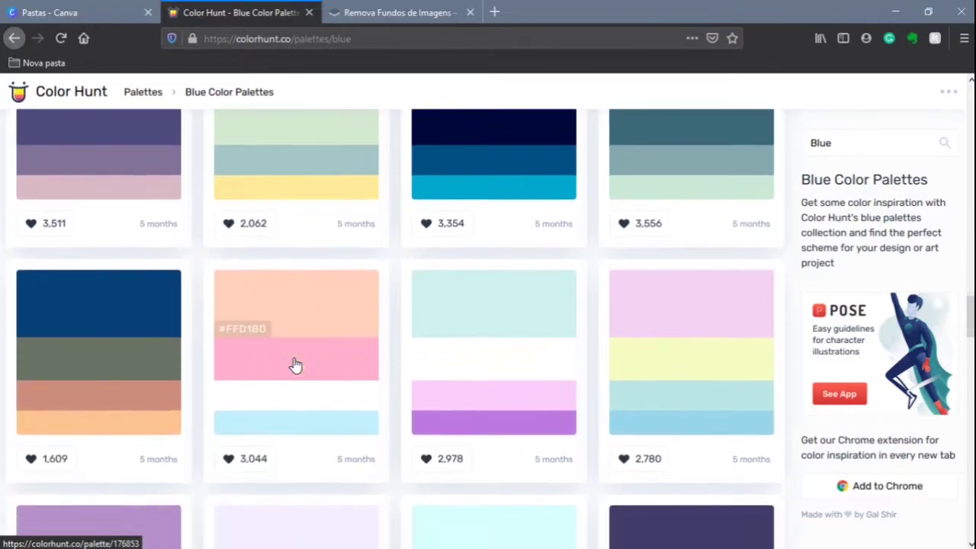
scroll(296, 365, "down", 6)
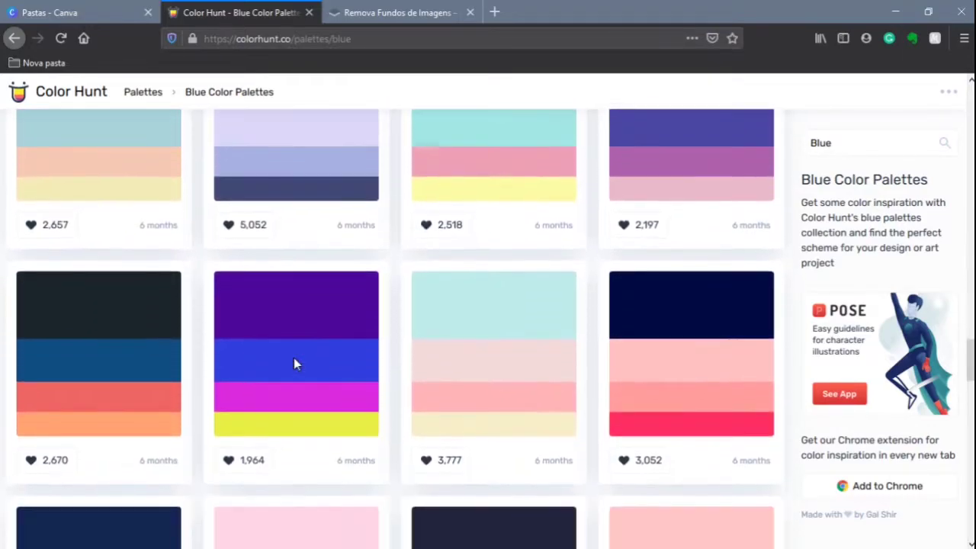
scroll(296, 365, "down", 3)
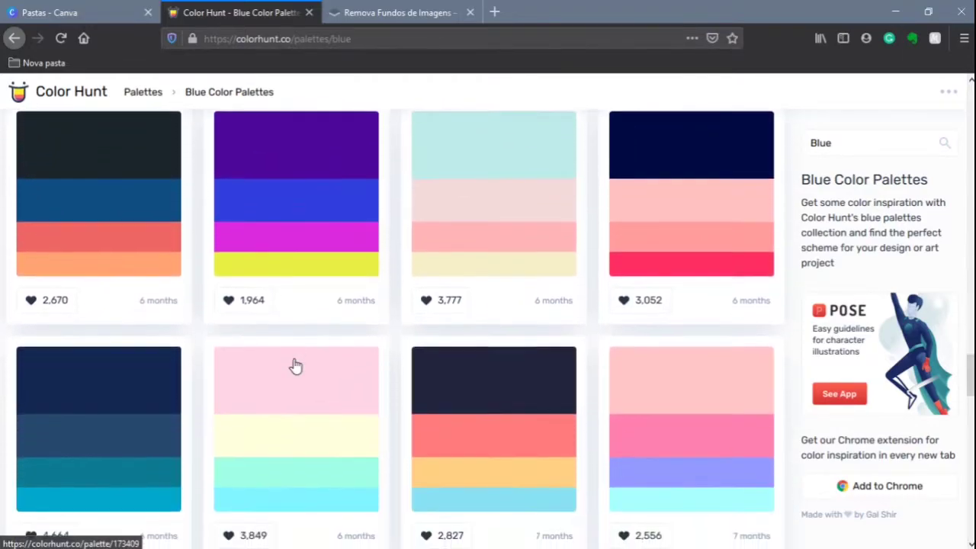
scroll(296, 366, "down", 4)
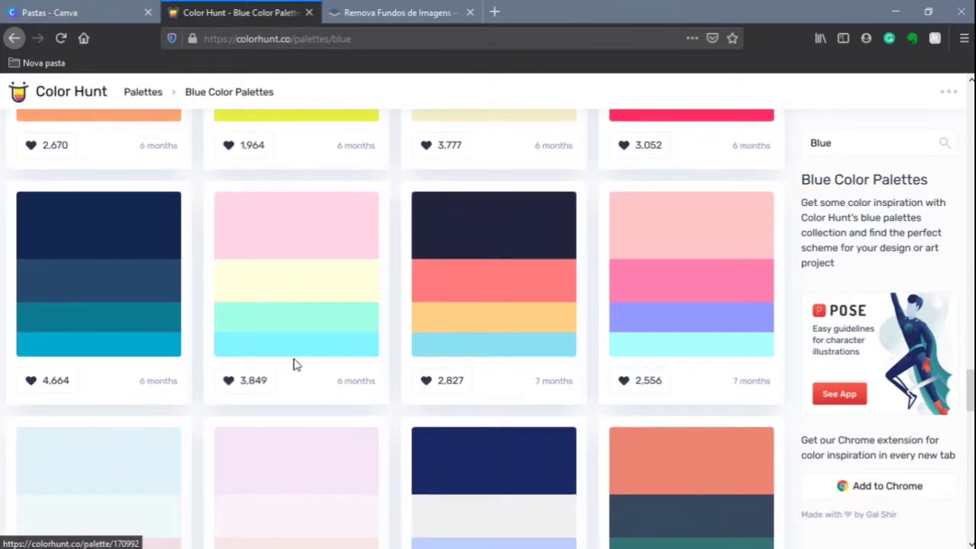
scroll(296, 366, "down", 2)
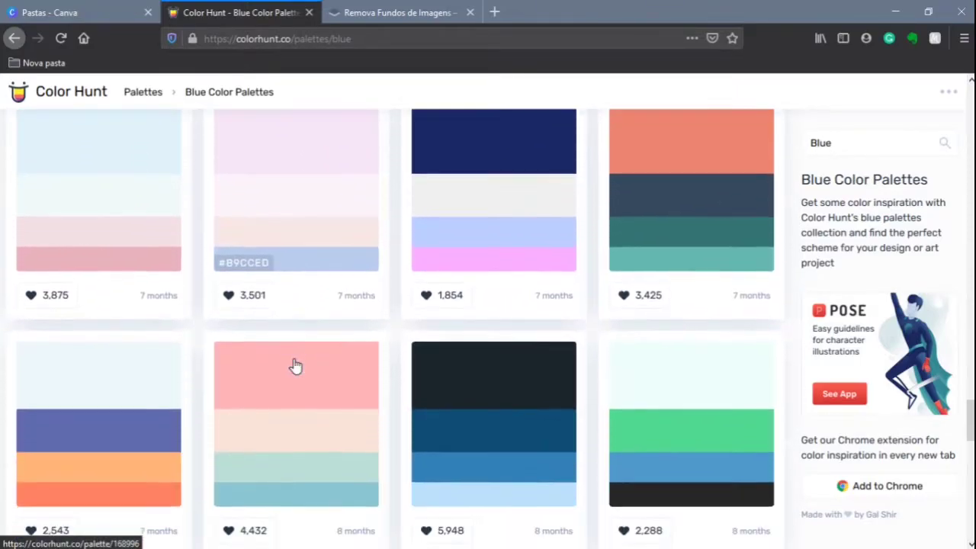
scroll(295, 365, "down", 1)
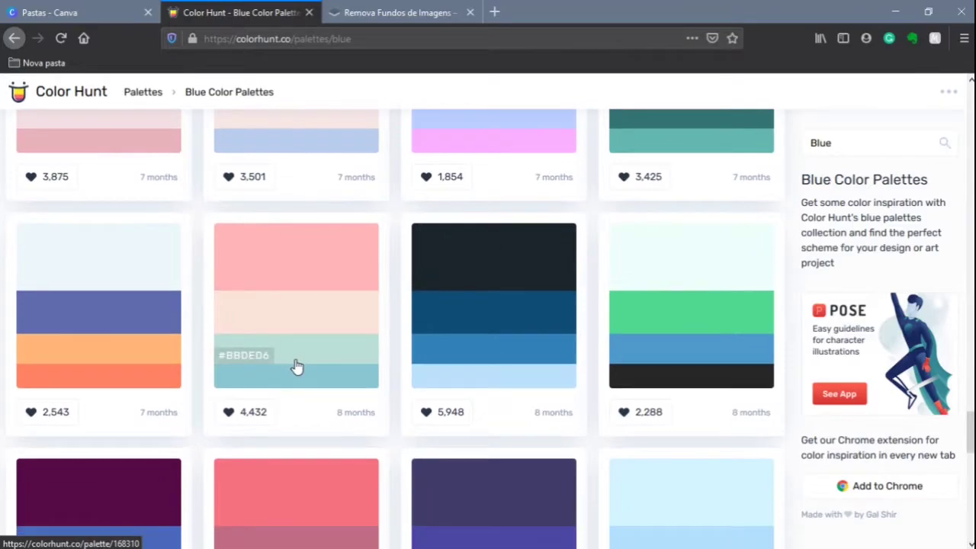
scroll(298, 368, "down", 2)
scroll(297, 368, "down", 1)
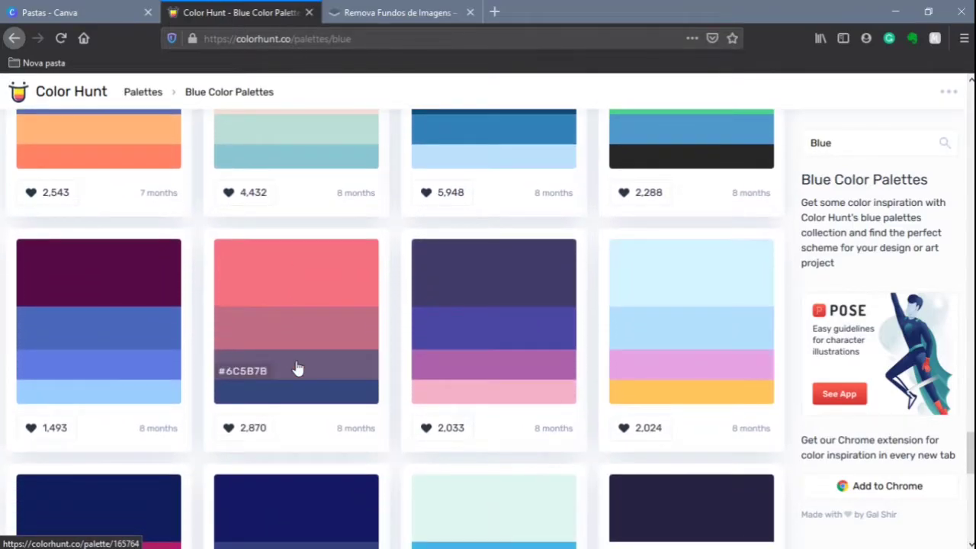
scroll(297, 368, "up", 2)
scroll(297, 367, "down", 1)
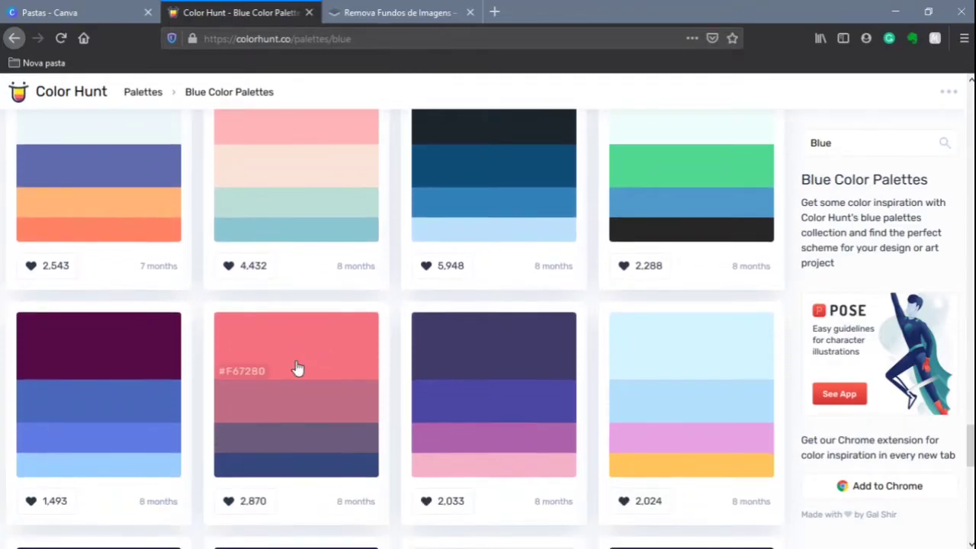
scroll(297, 369, "down", 2)
scroll(297, 369, "down", 4)
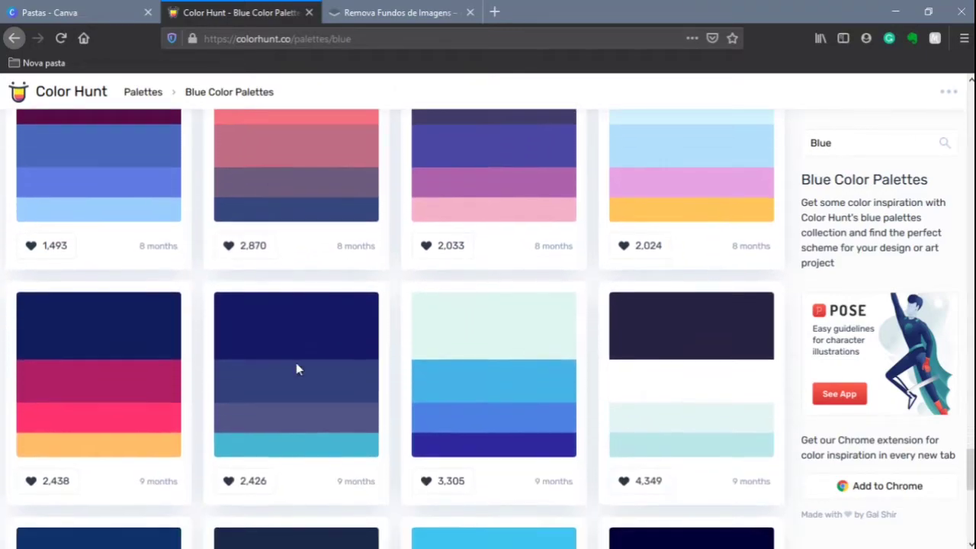
scroll(298, 374, "down", 5)
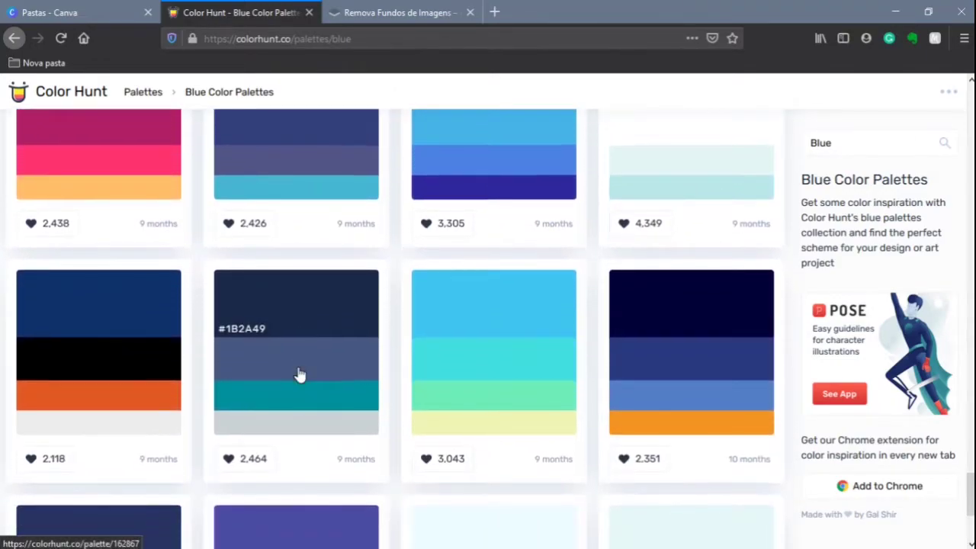
scroll(299, 373, "down", 4)
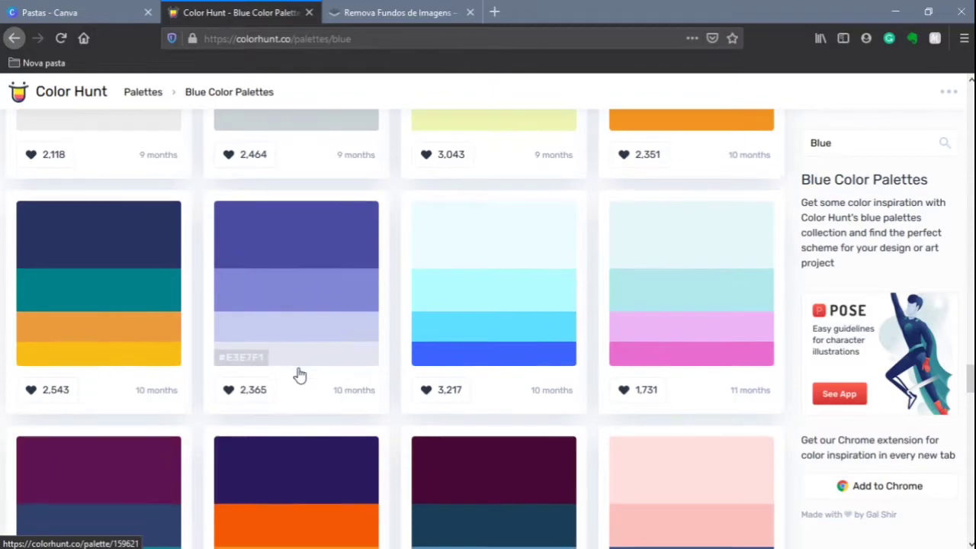
scroll(300, 375, "down", 1)
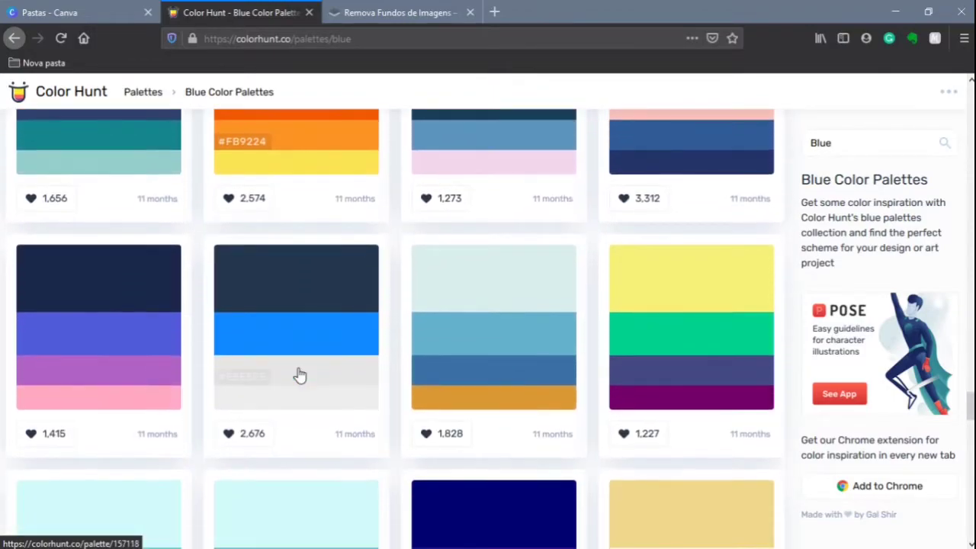
scroll(299, 375, "down", 3)
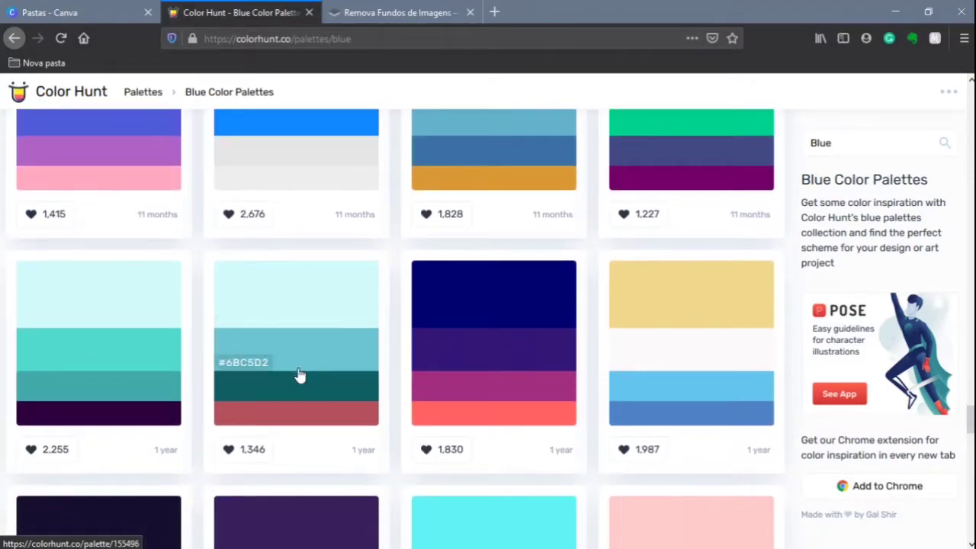
scroll(300, 375, "down", 4)
scroll(300, 375, "down", 2)
scroll(299, 375, "down", 1)
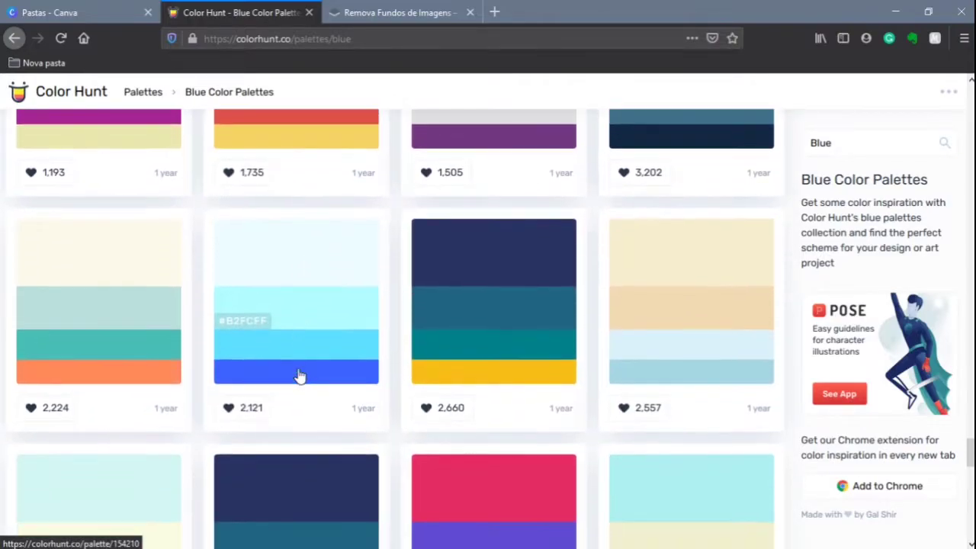
scroll(300, 375, "down", 2)
scroll(299, 375, "down", 2)
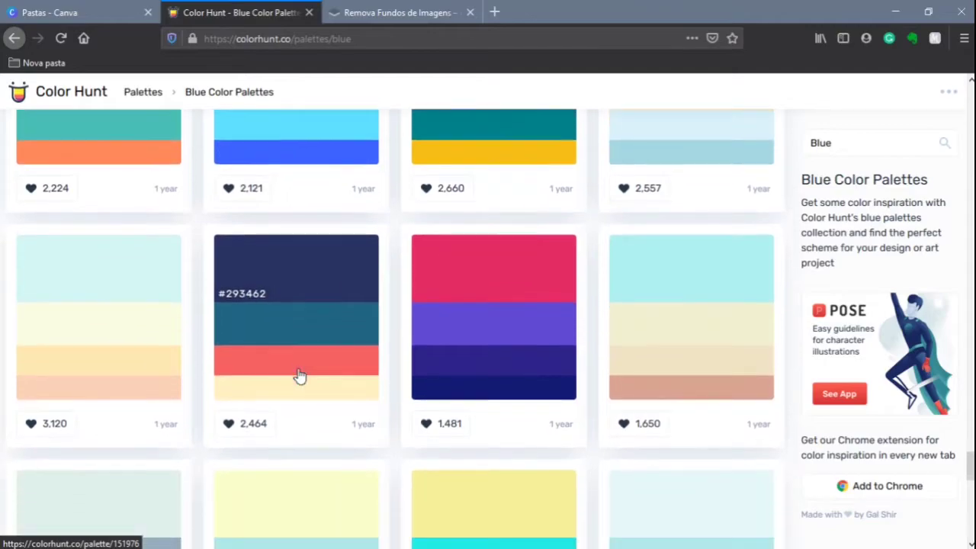
scroll(299, 375, "down", 1)
scroll(300, 375, "down", 2)
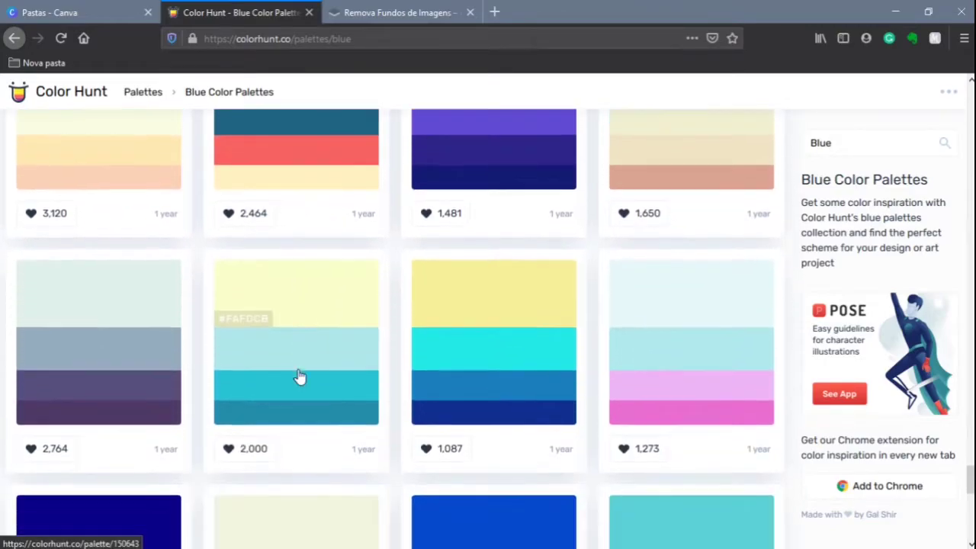
scroll(305, 377, "down", 1)
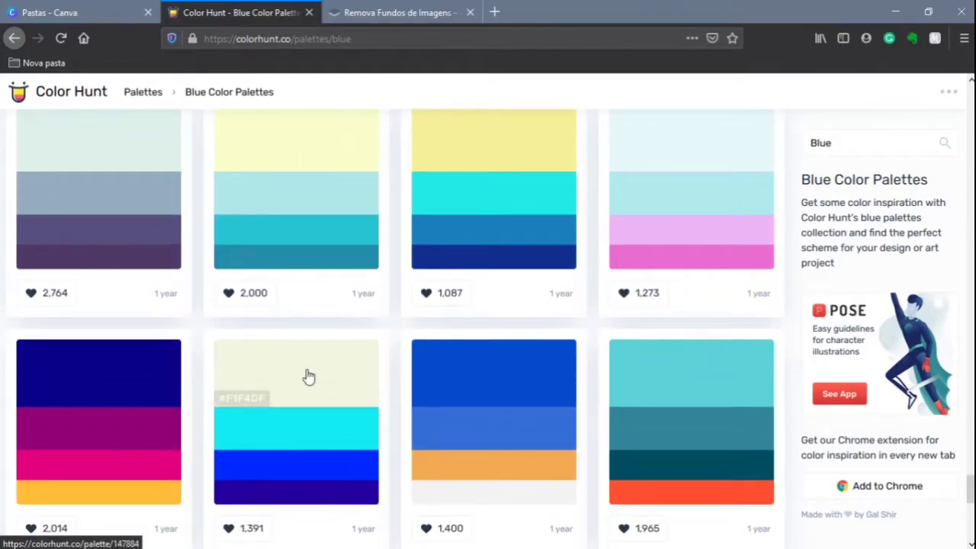
scroll(307, 376, "down", 1)
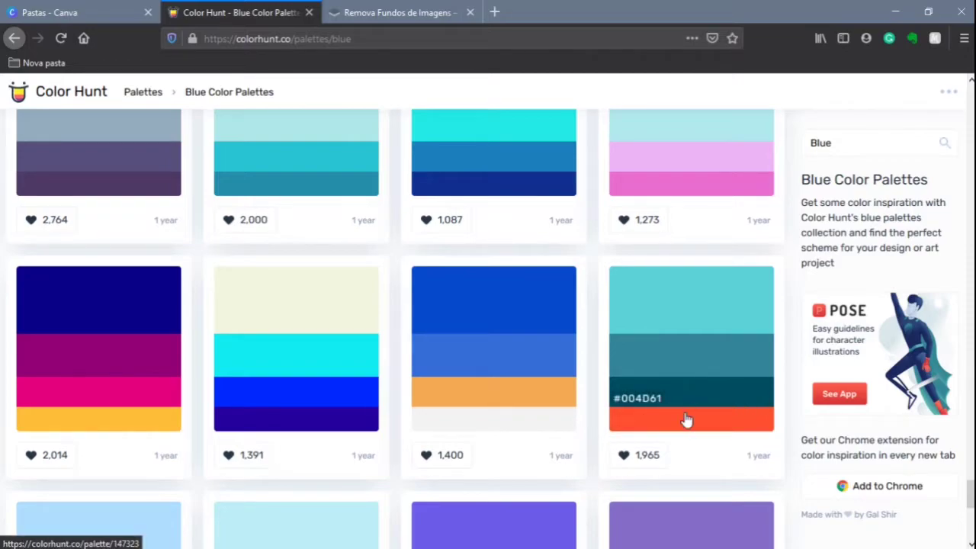
Open the palette combining turquoise, muted teal, dark teal and orange-red, and examine its colour codes and its like, image and link options.
left_click(666, 298)
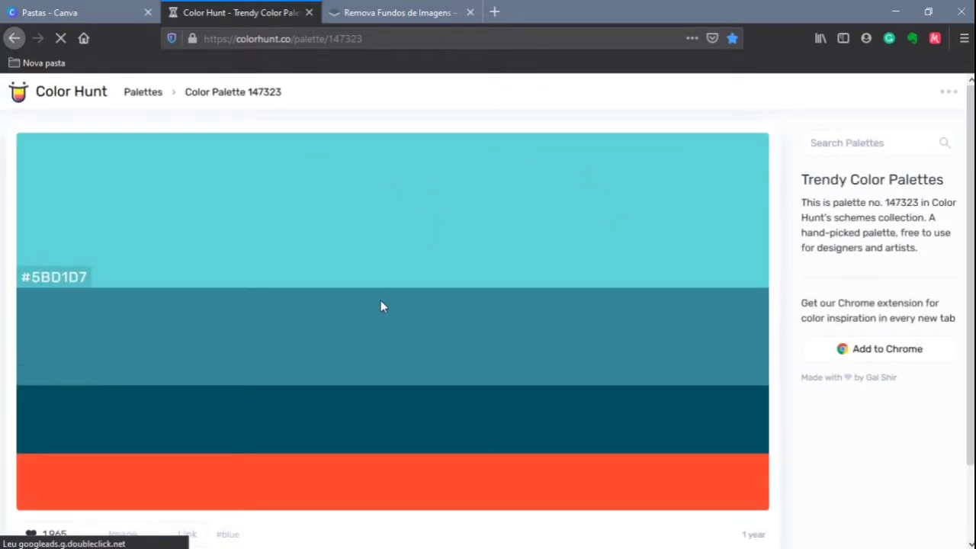
scroll(381, 306, "down", 2)
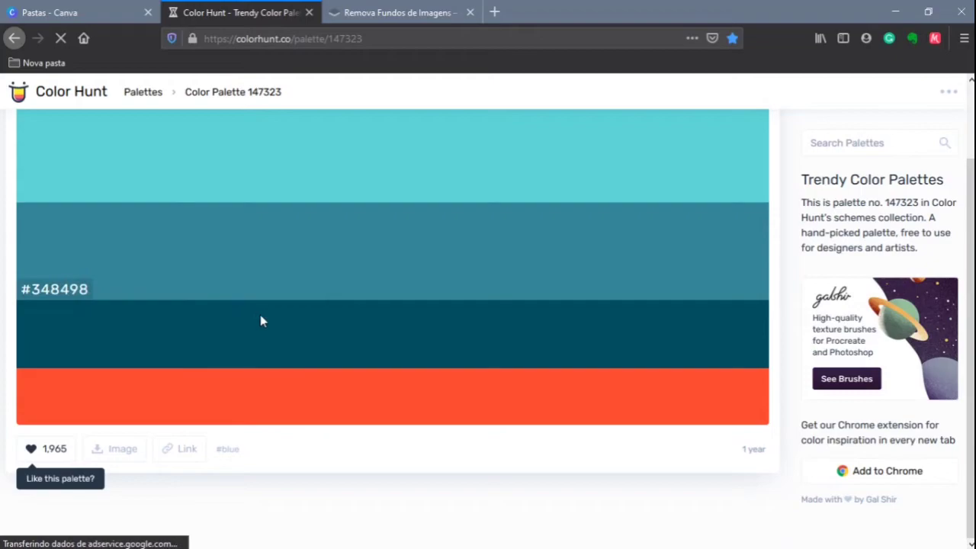
scroll(262, 319, "up", 2)
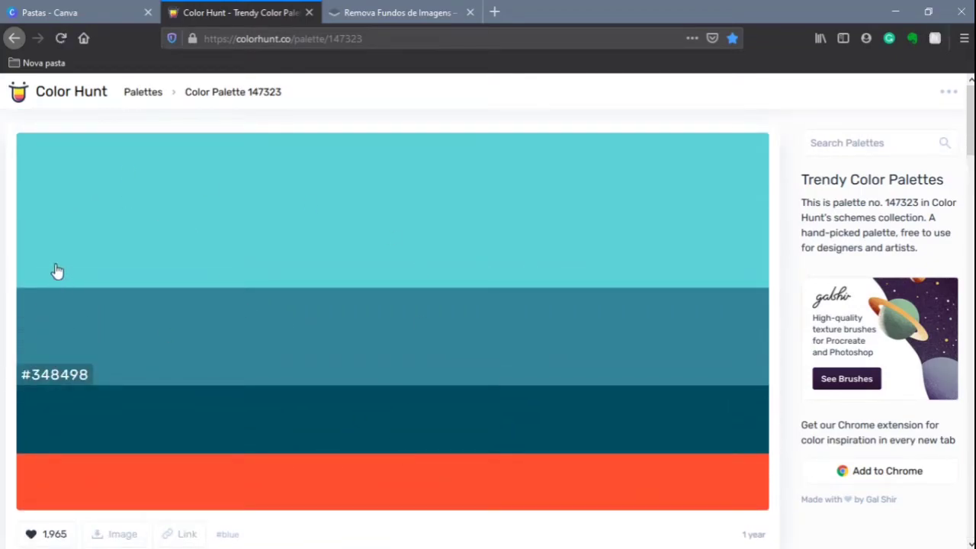
scroll(53, 449, "down", 3)
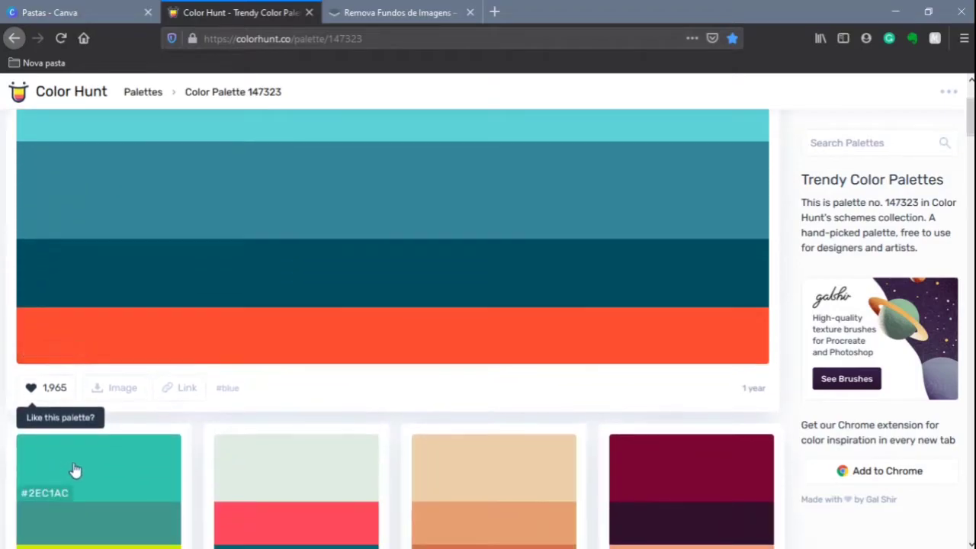
scroll(533, 330, "up", 1)
scroll(564, 279, "up", 3)
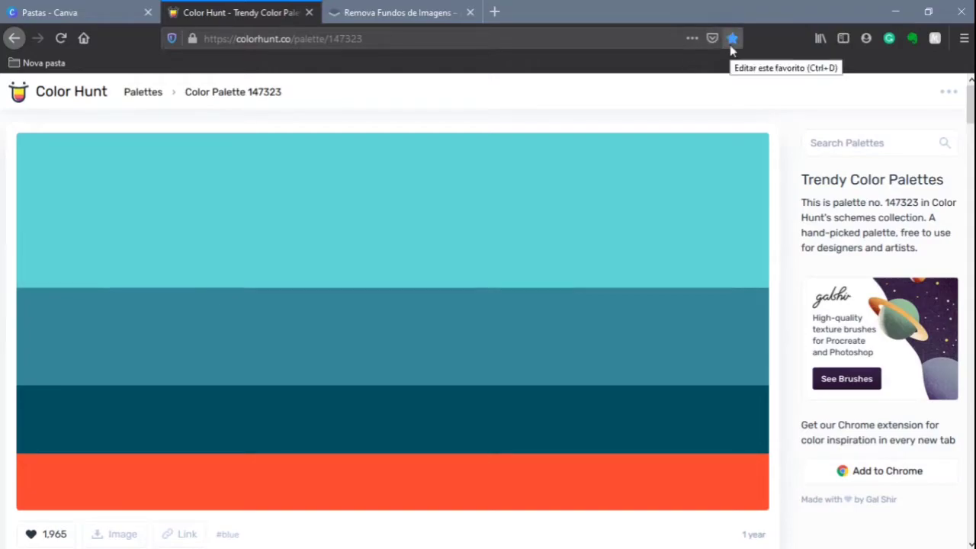
scroll(373, 324, "down", 2)
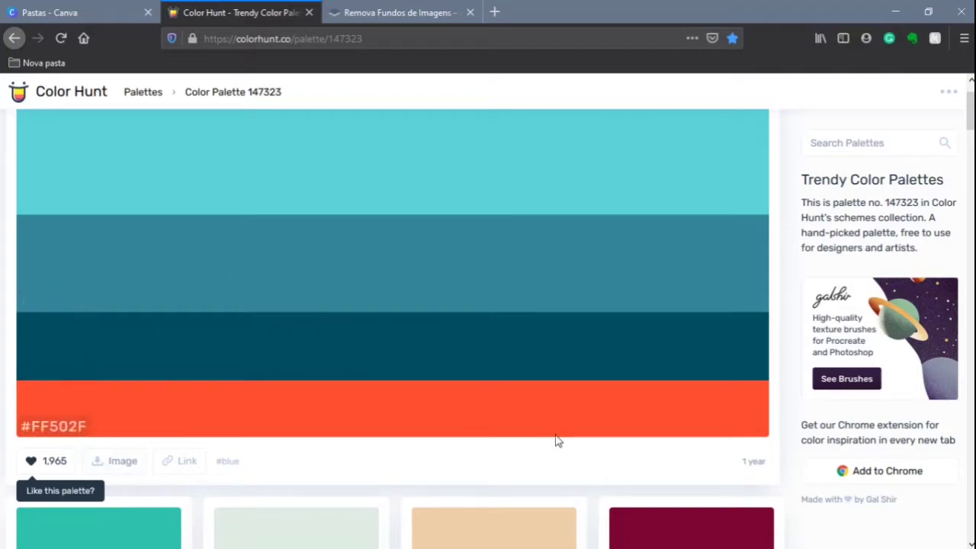
scroll(142, 243, "up", 1)
scroll(141, 242, "up", 2)
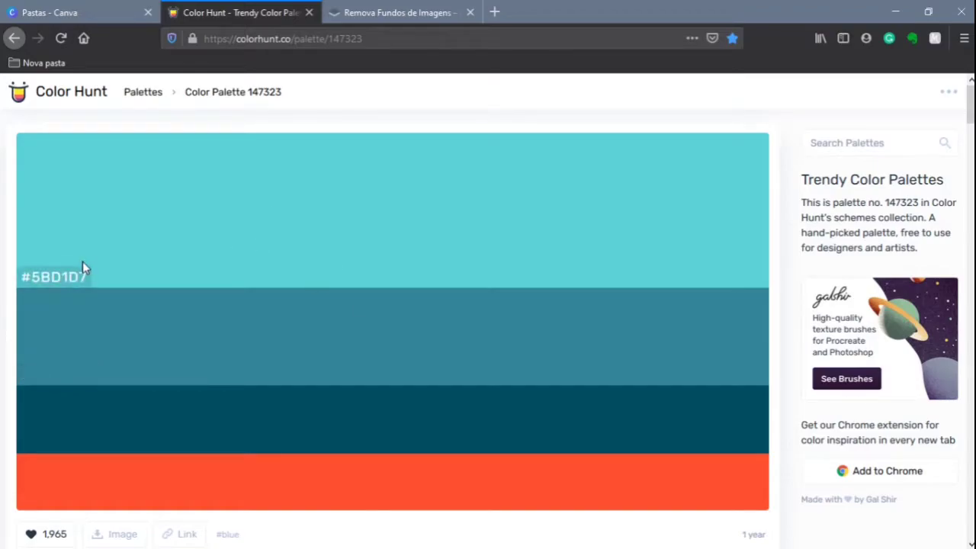
Switch to Notion, review the light-blue and dark-blue hex codes under Paleta de cores, and return to the Color Hunt palette in Firefox.
key("alt+Tab")
key("alt+Tab")
key("alt+Tab")
key("alt+Tab")
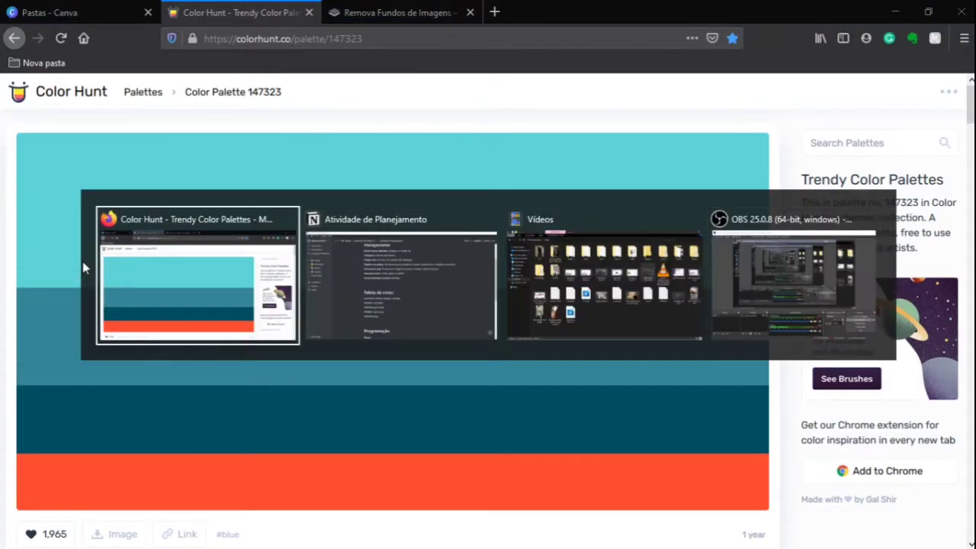
key("alt+Tab")
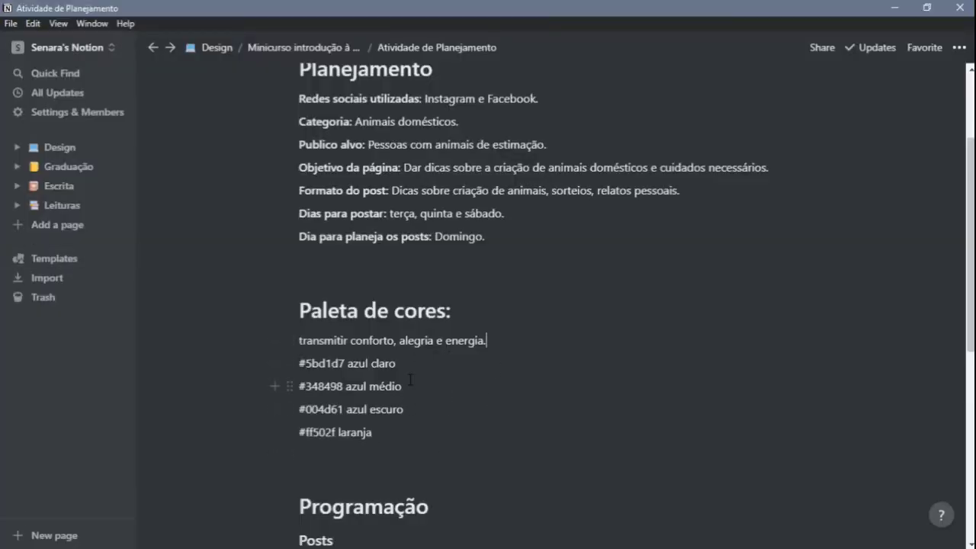
left_click_drag(300, 363, 345, 363)
left_click_drag(307, 409, 344, 409)
left_click(366, 412)
key("alt+Tab")
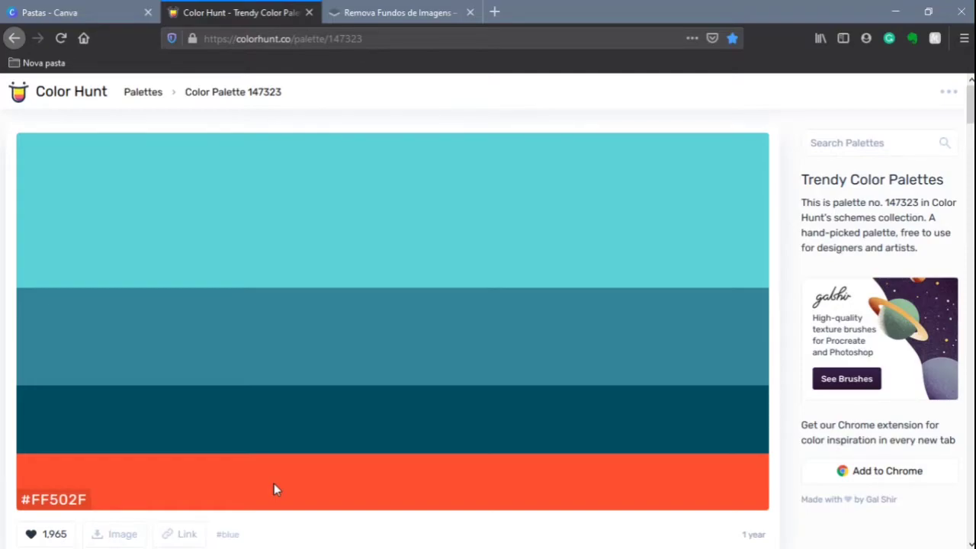
Return to the Canva site, look over the preset design formats, and create a new design with custom dimensions of 1080 × 1350 px.
left_click(64, 7)
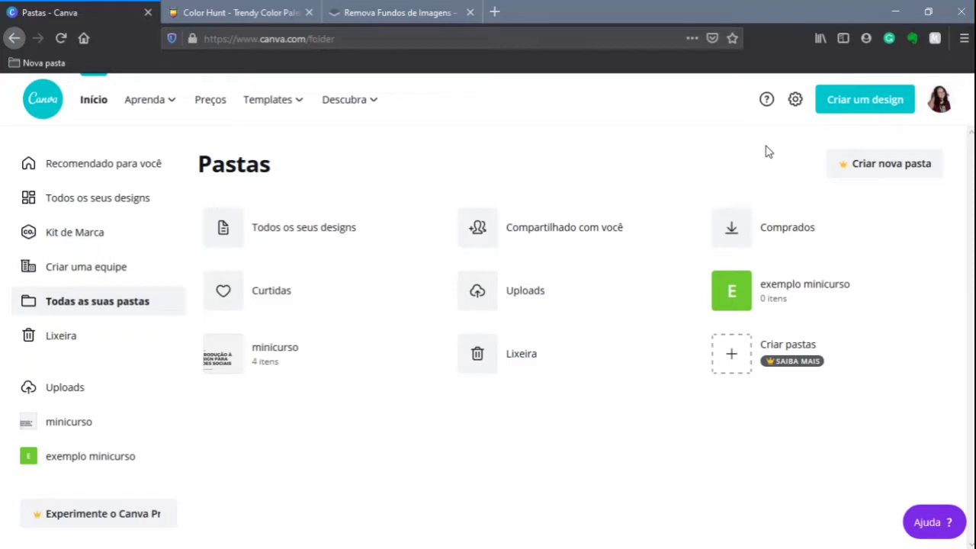
left_click(831, 108)
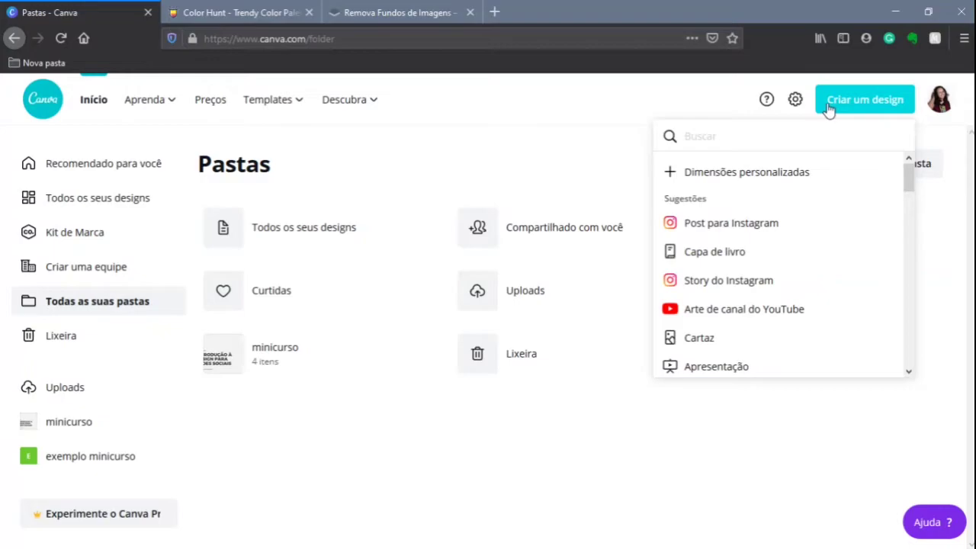
scroll(762, 244, "down", 1)
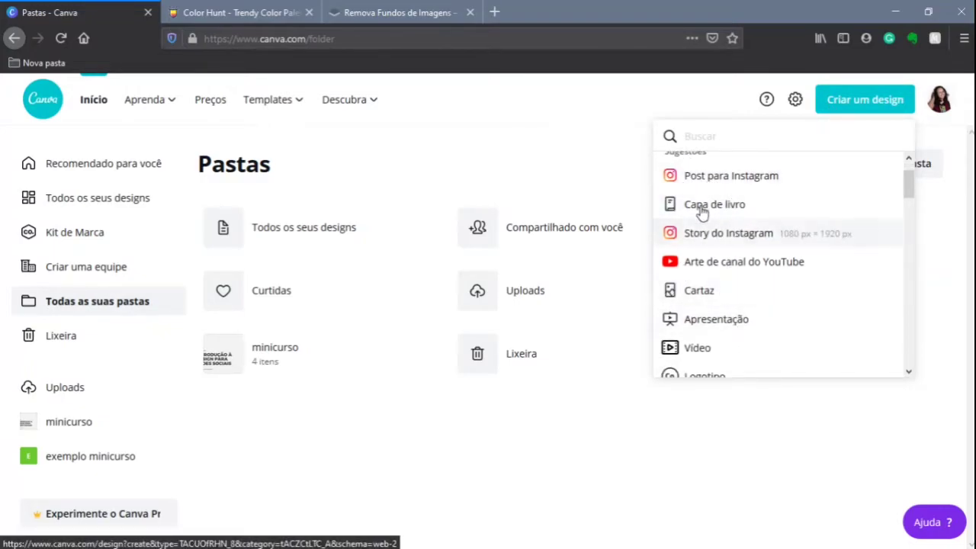
scroll(713, 210, "up", 1)
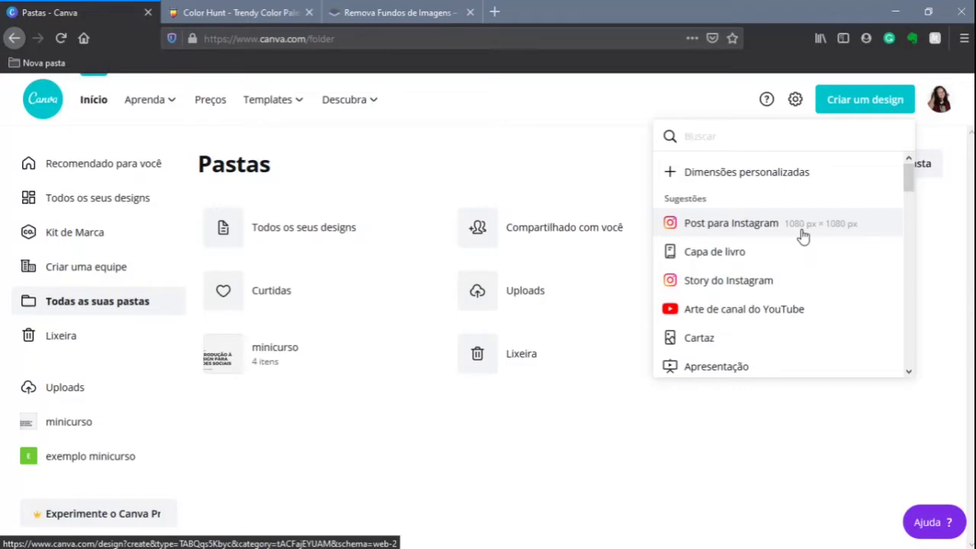
left_click(767, 173)
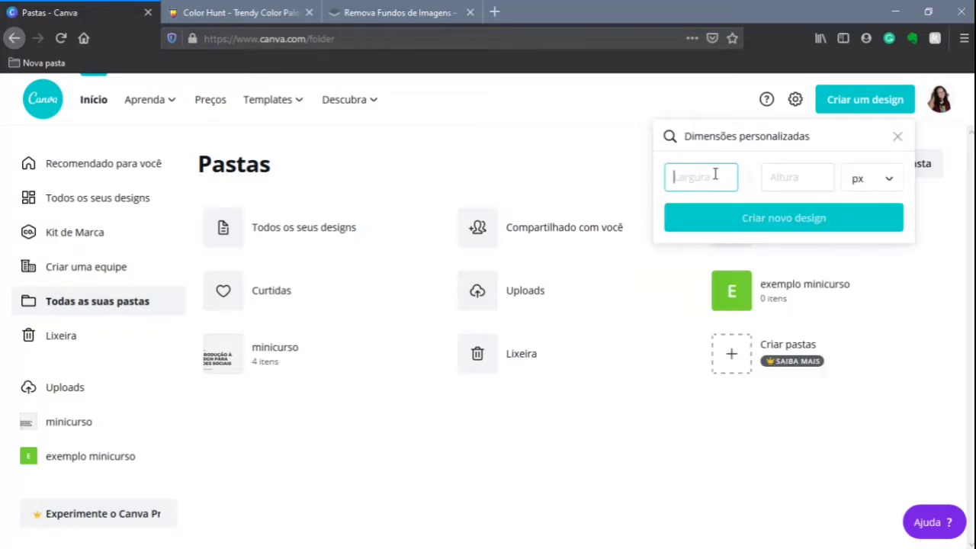
type("1080")
left_click(775, 182)
type("1")
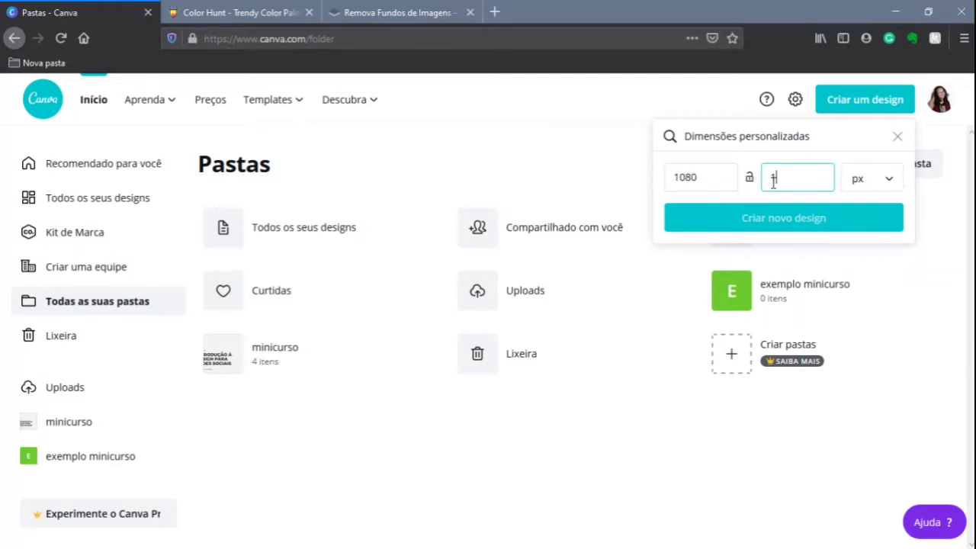
type("350")
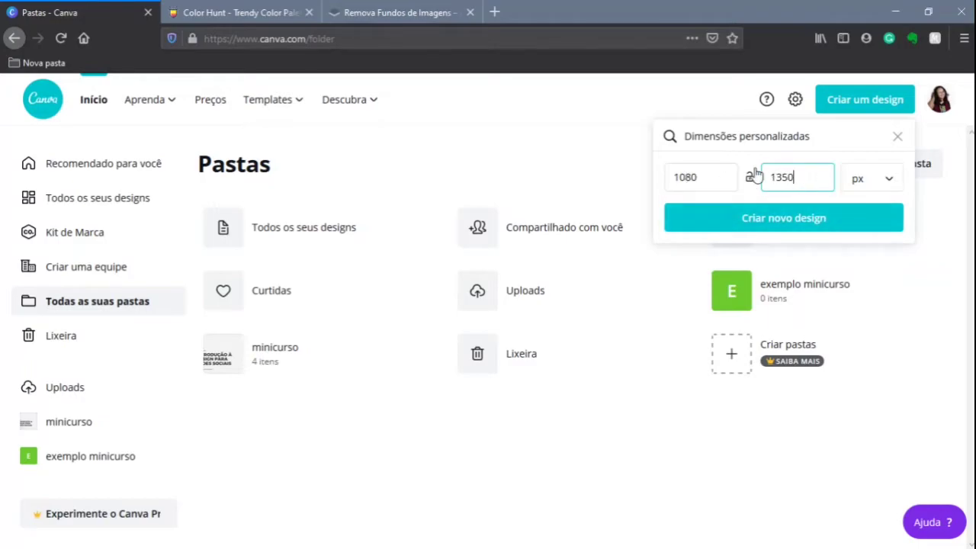
left_click(801, 226)
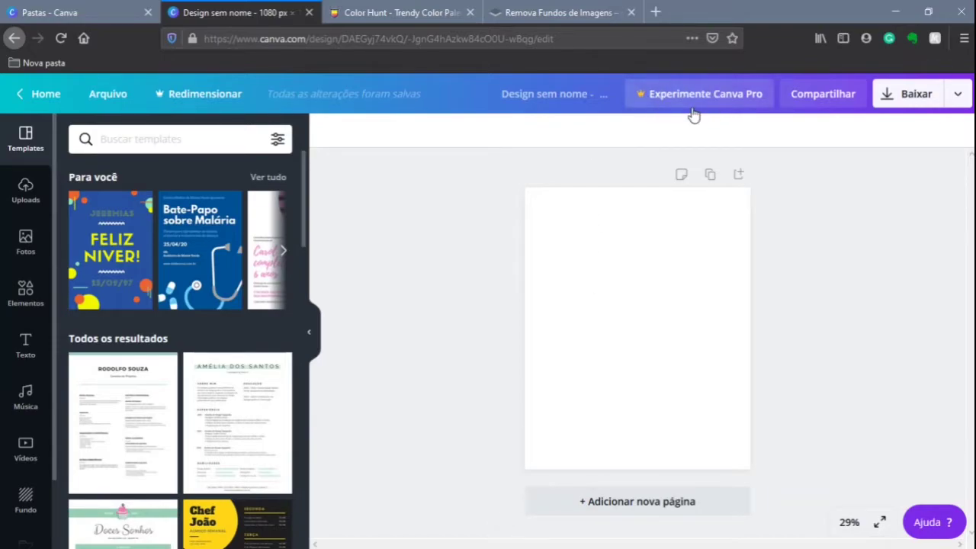
Rename the new untitled design as teste.
left_click(549, 93)
key("BackSpace")
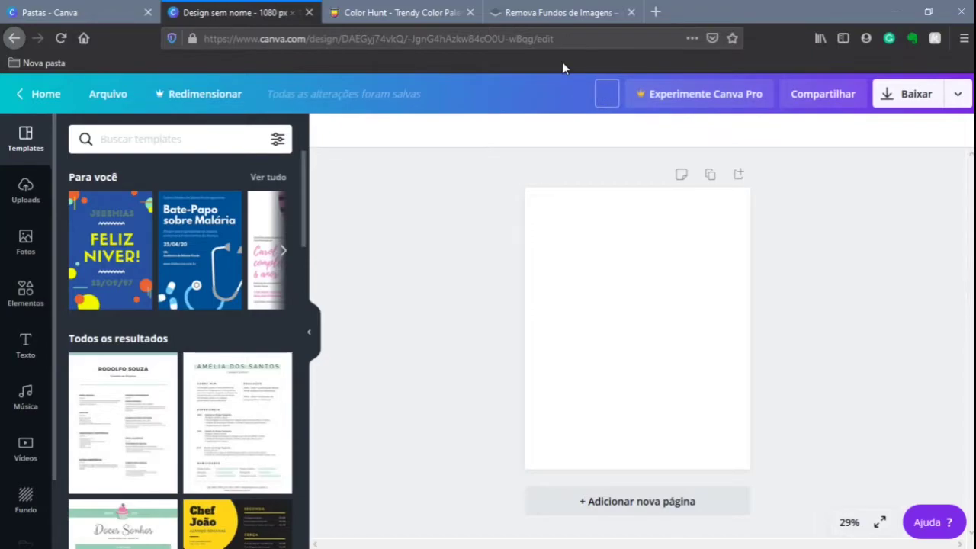
type("teste")
key("Return")
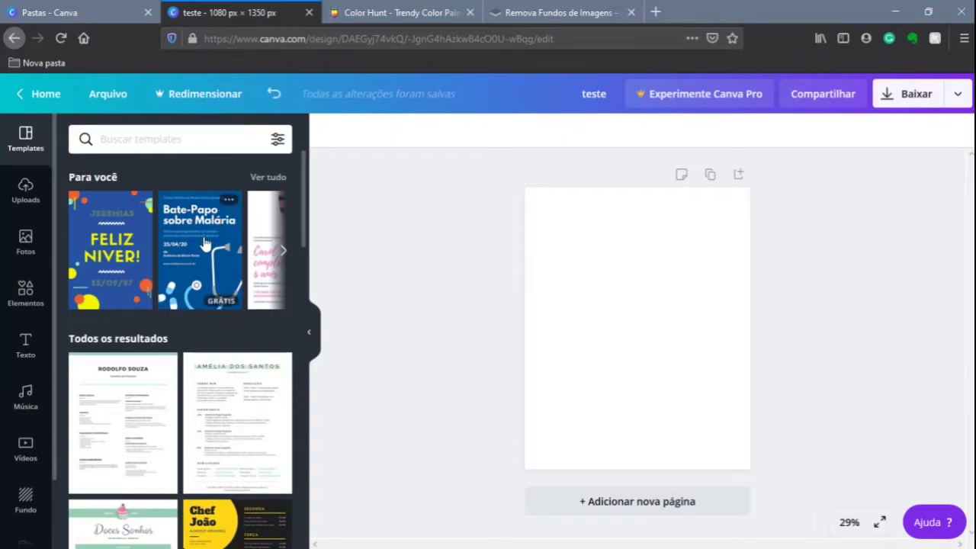
Browse the suggested templates for the design, comparing their layouts and which ones are free.
scroll(192, 358, "down", 3)
scroll(193, 368, "down", 6)
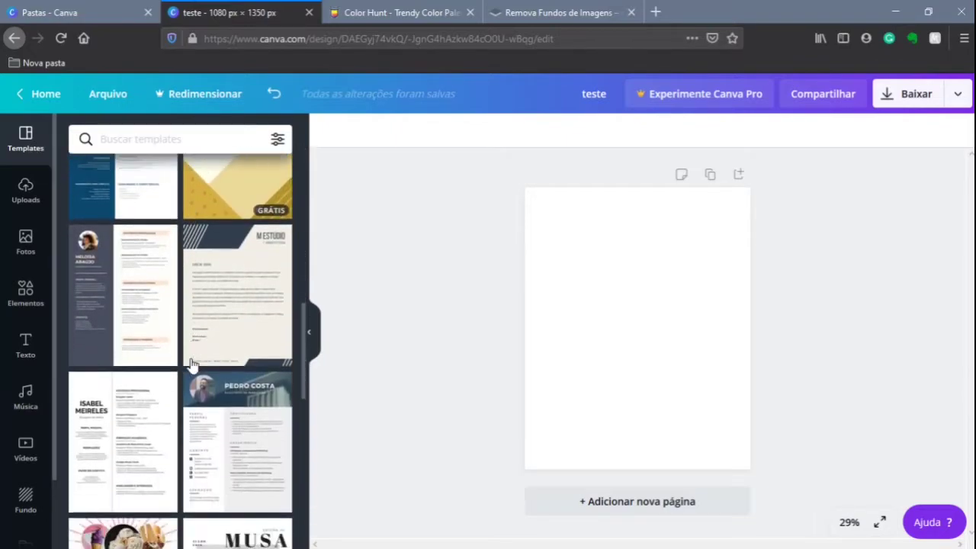
scroll(192, 364, "up", 5)
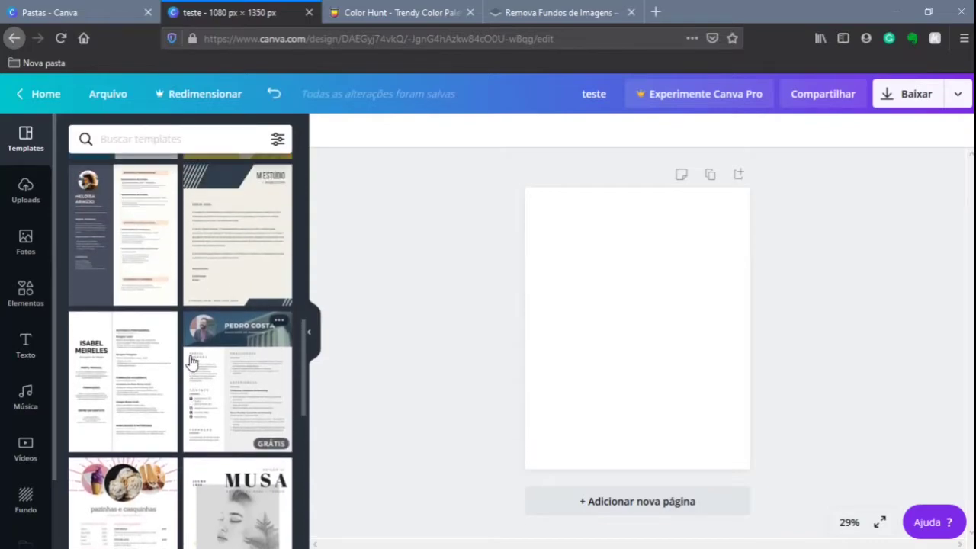
scroll(192, 354, "up", 3)
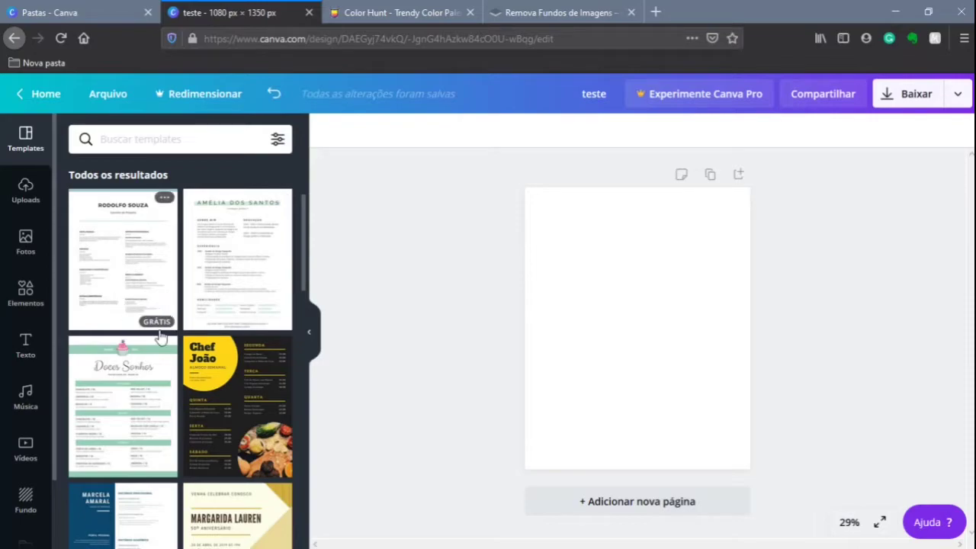
scroll(160, 336, "down", 3)
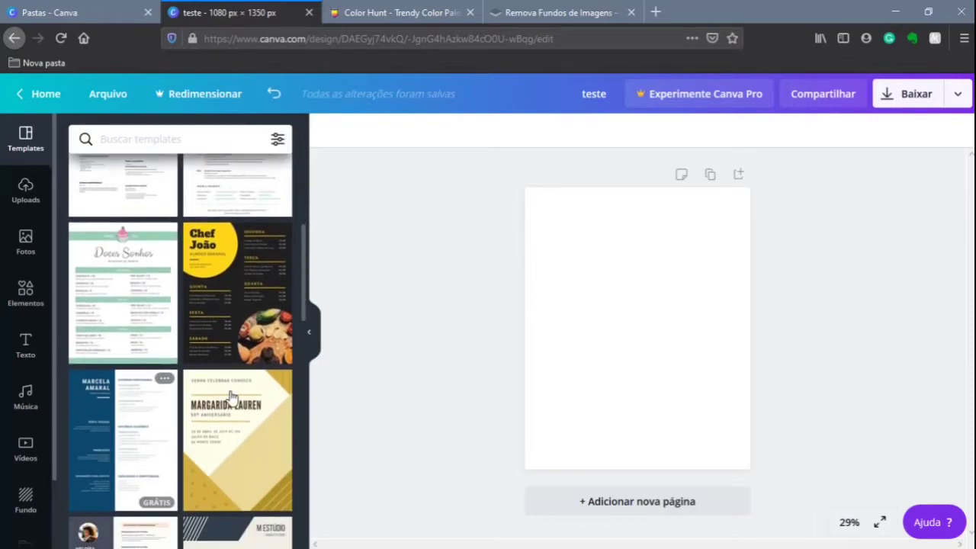
scroll(233, 396, "down", 2)
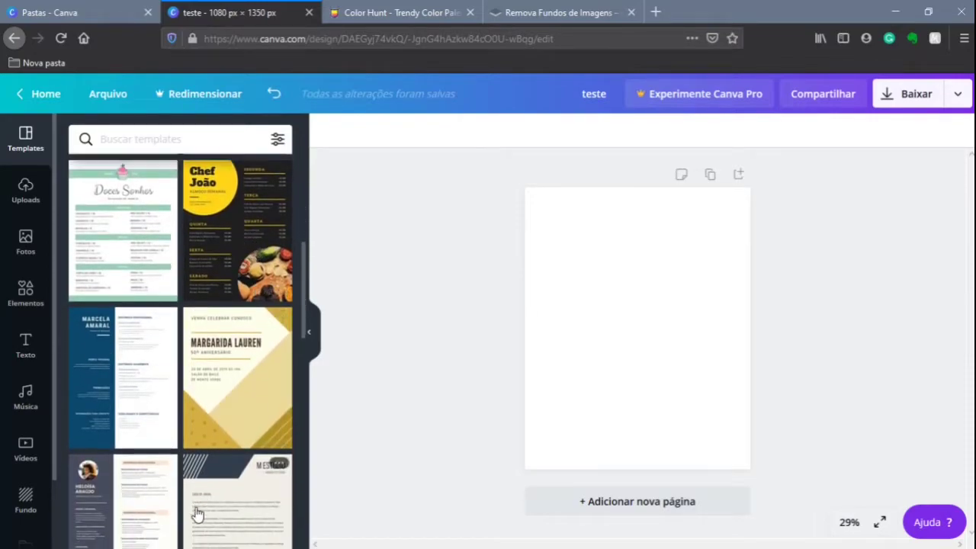
scroll(198, 488, "down", 3)
scroll(221, 495, "down", 5)
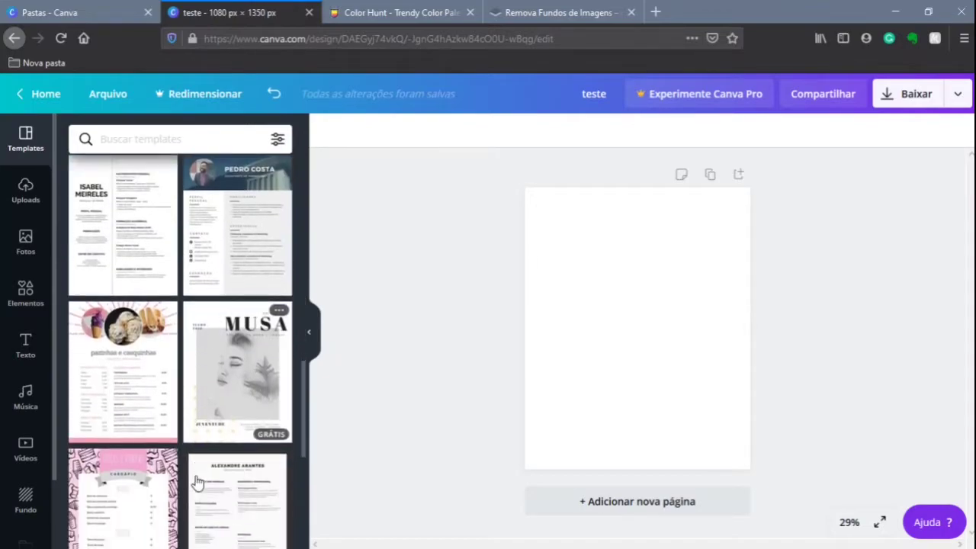
scroll(197, 481, "down", 1)
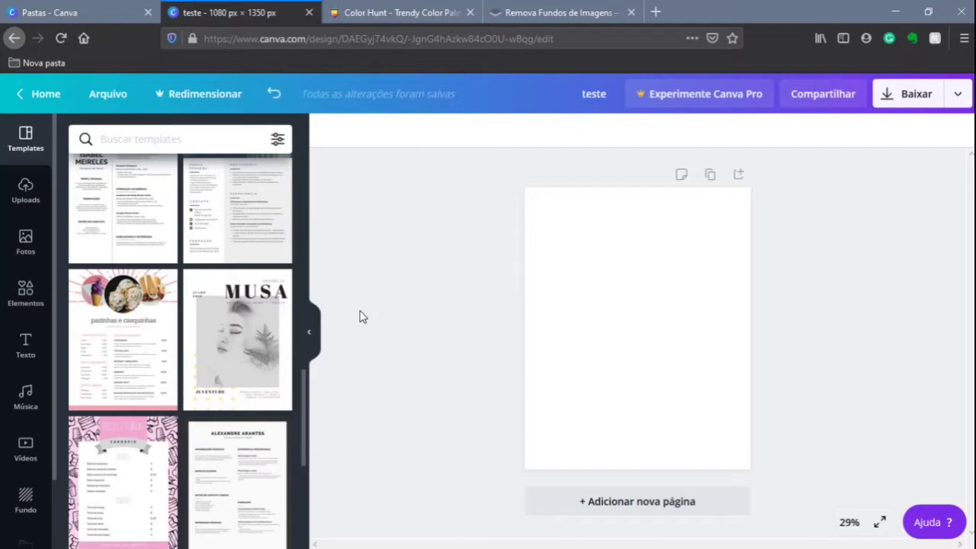
Look over the uploaded images, switch to the stock photo library and check its search field.
left_click(25, 194)
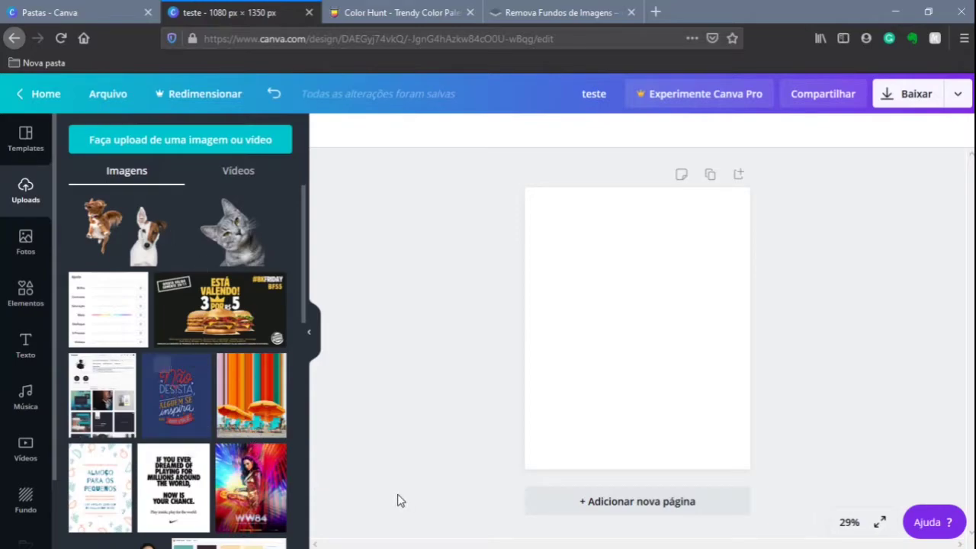
left_click(21, 245)
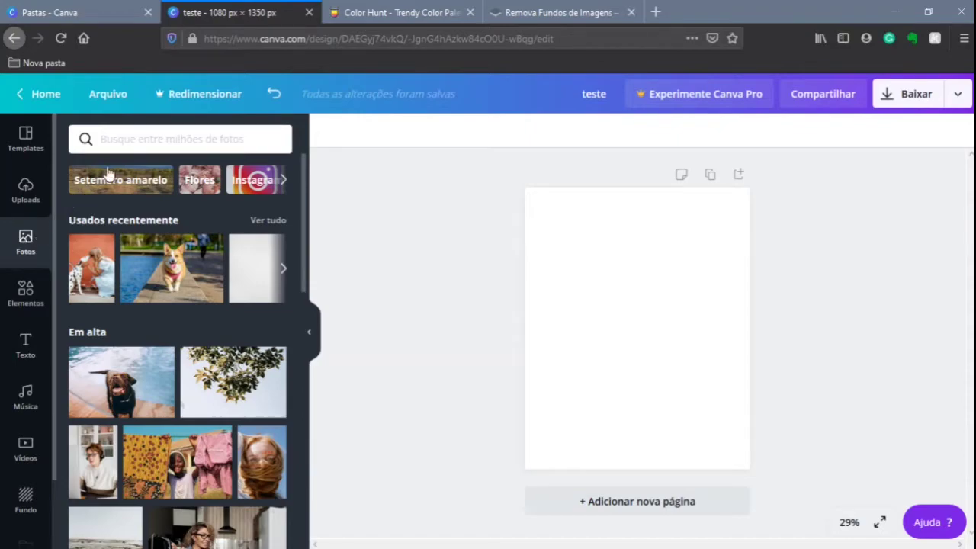
left_click(121, 139)
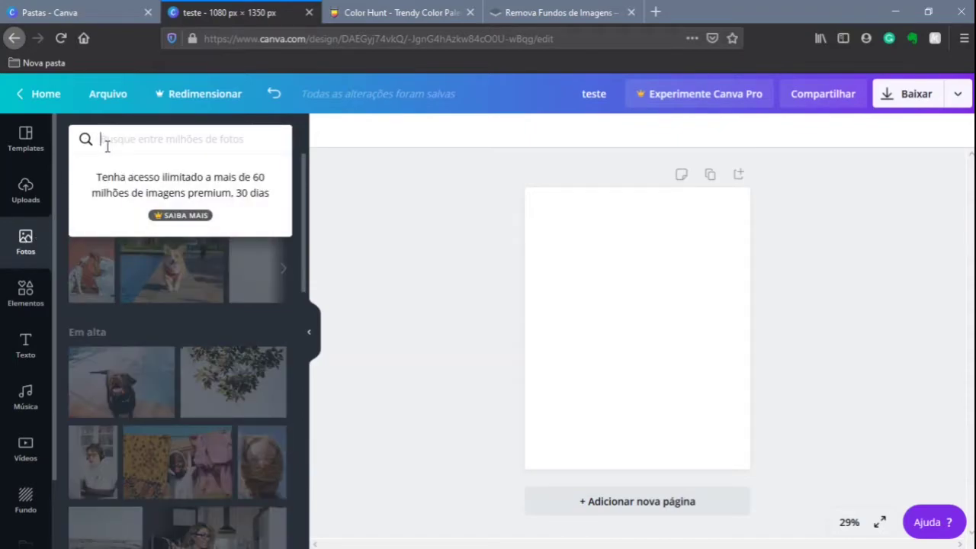
left_click(338, 176)
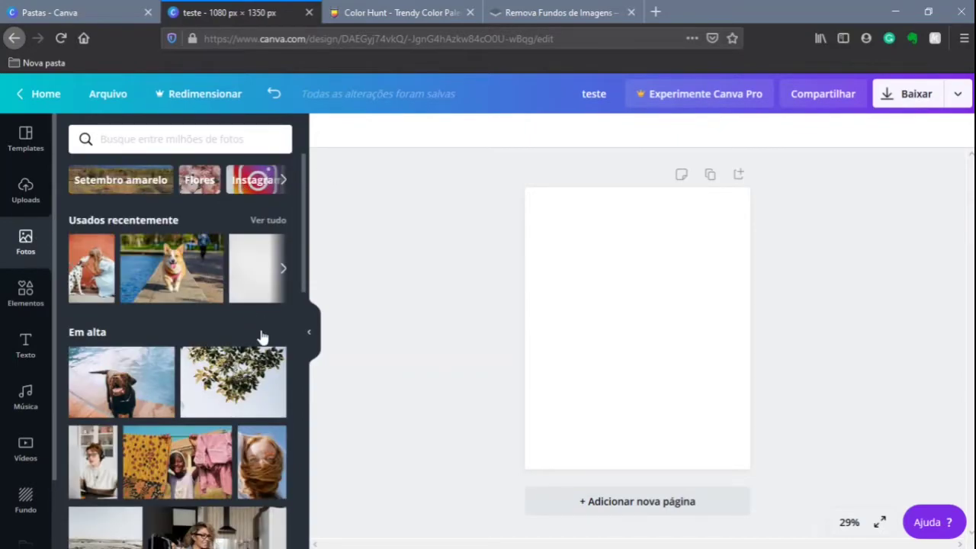
Browse through the Em alta stock photos, examining the free images on offer and the option to search for others.
scroll(261, 338, "down", 5)
scroll(162, 312, "up", 4)
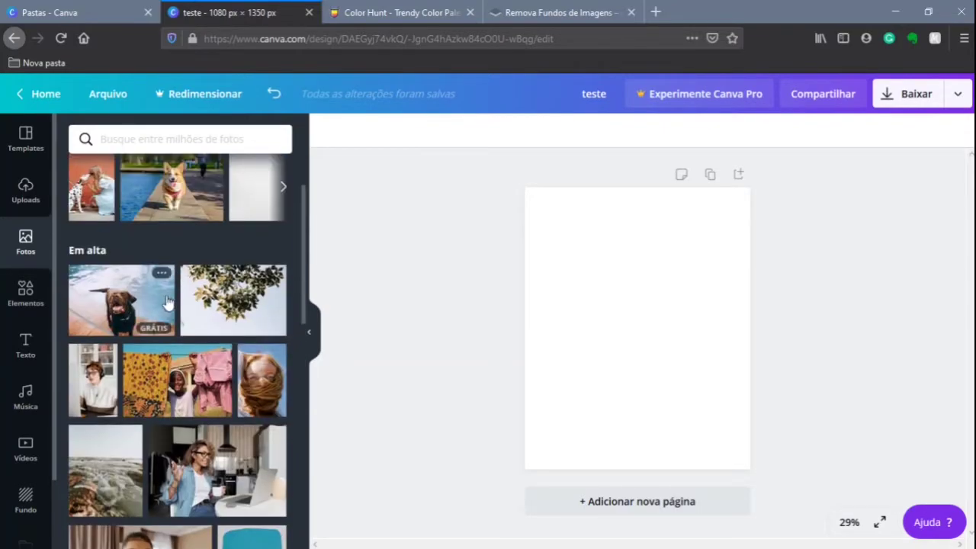
scroll(235, 258, "down", 1)
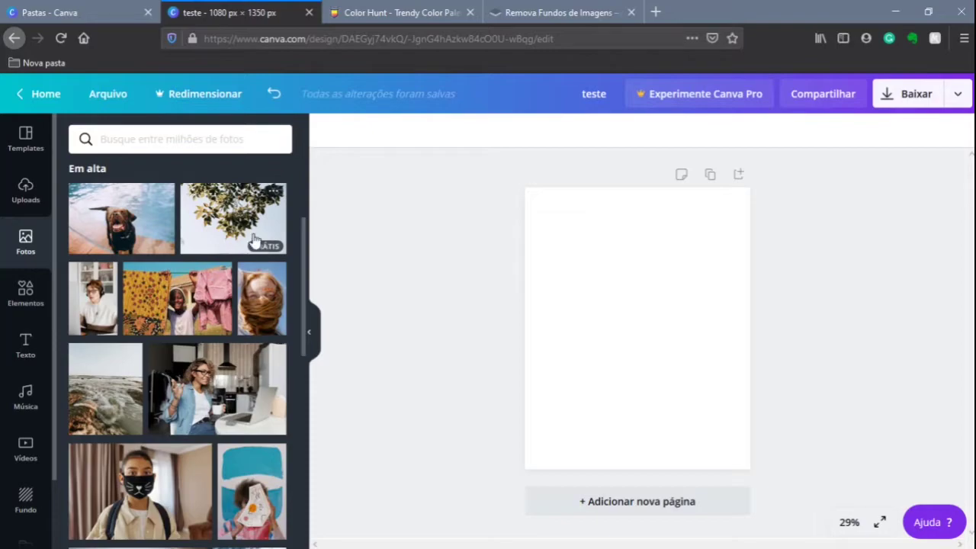
scroll(171, 408, "down", 3)
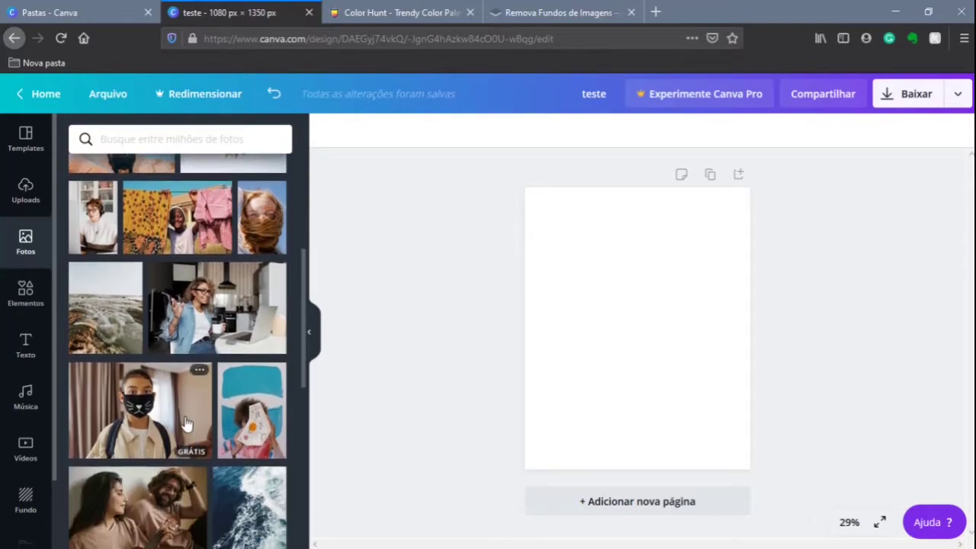
scroll(174, 420, "down", 3)
scroll(124, 420, "down", 4)
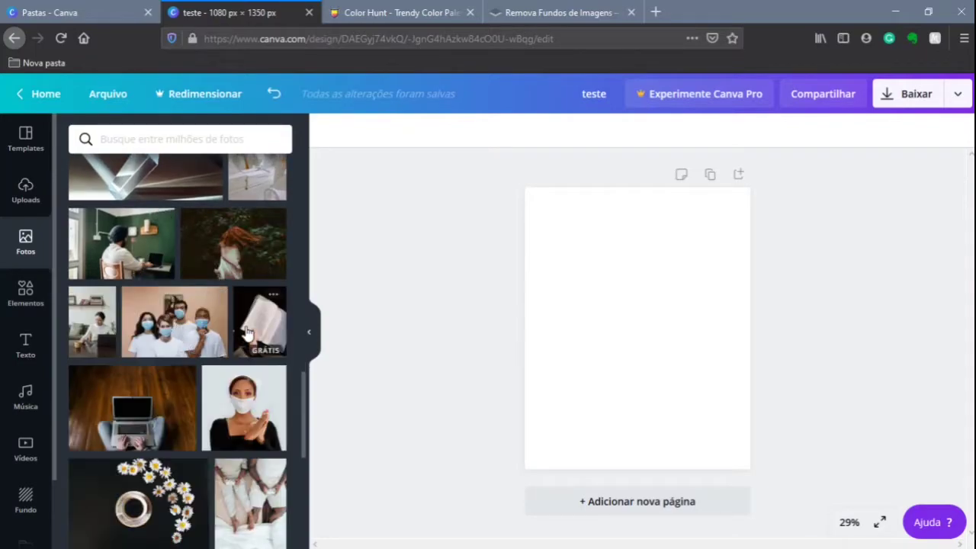
scroll(175, 381, "down", 3)
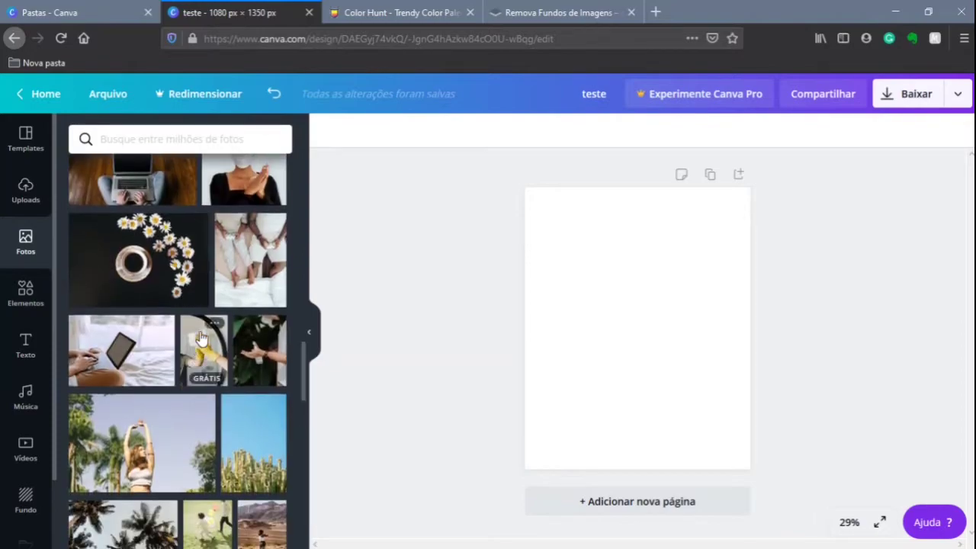
scroll(152, 354, "down", 3)
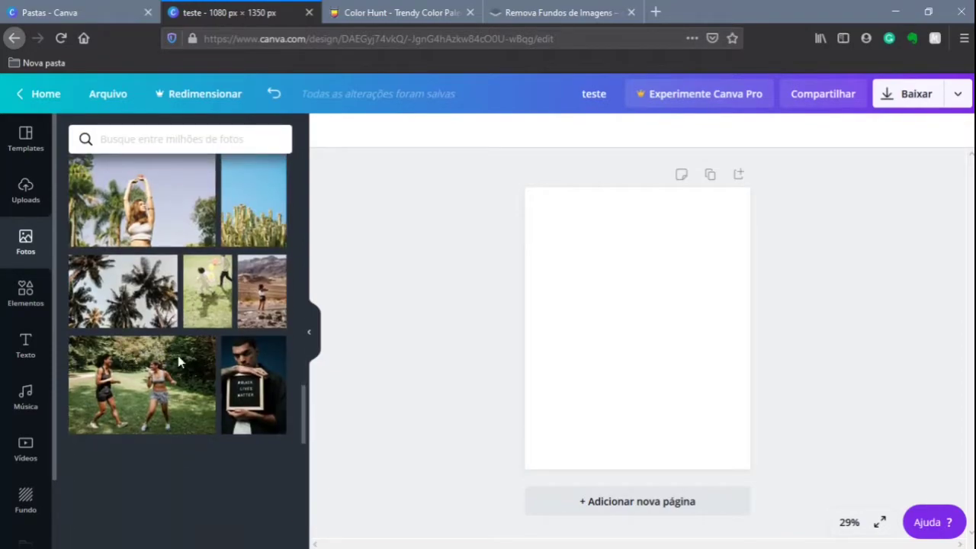
scroll(183, 396, "down", 2)
scroll(155, 354, "down", 2)
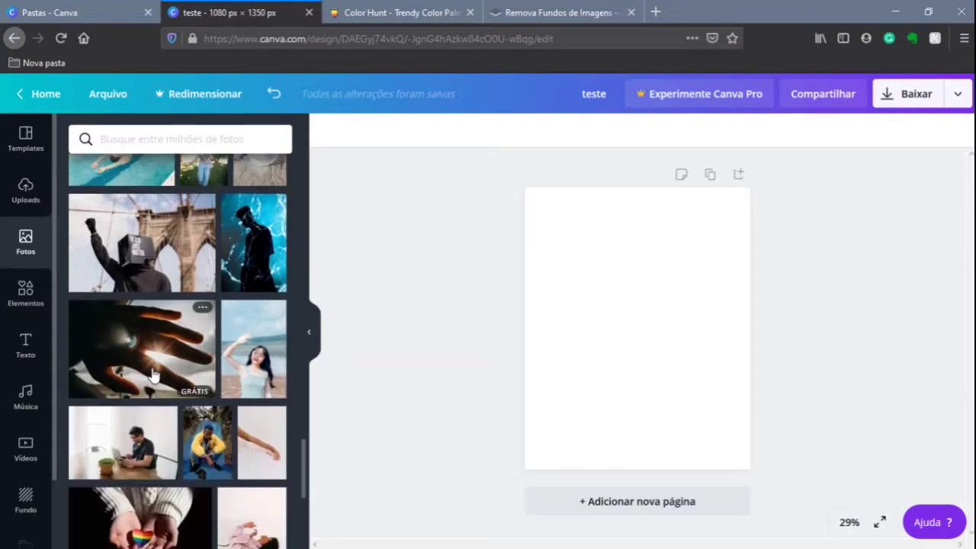
scroll(153, 373, "down", 2)
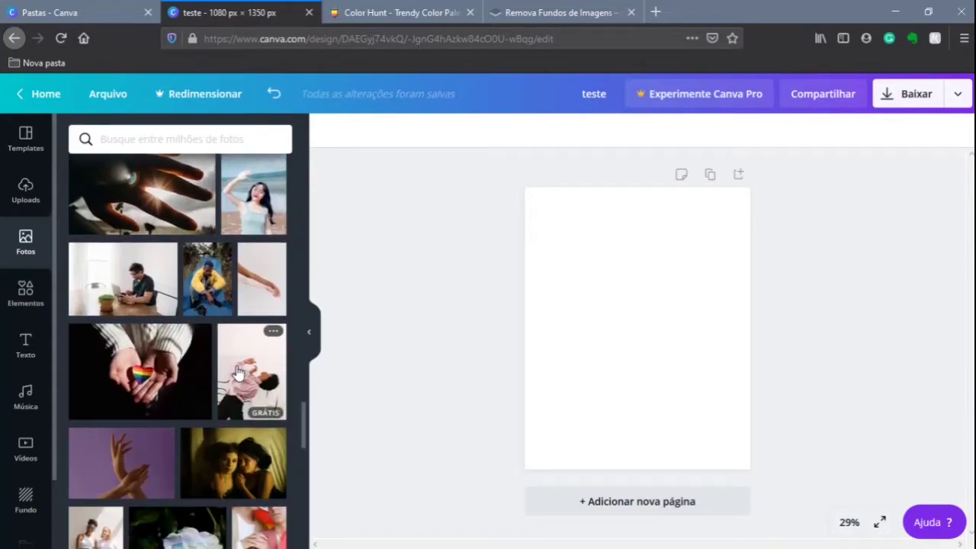
scroll(237, 372, "down", 5)
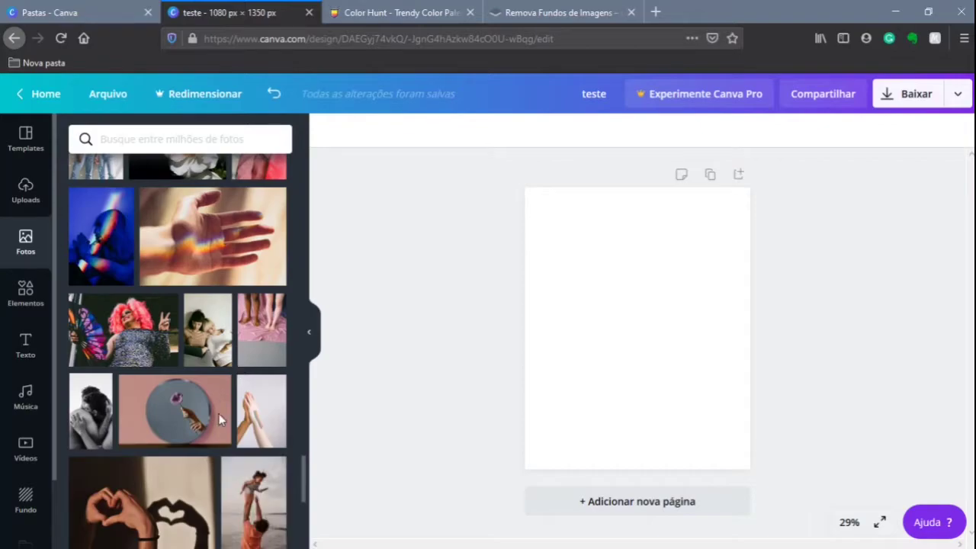
scroll(183, 305, "up", 5)
left_click(170, 140)
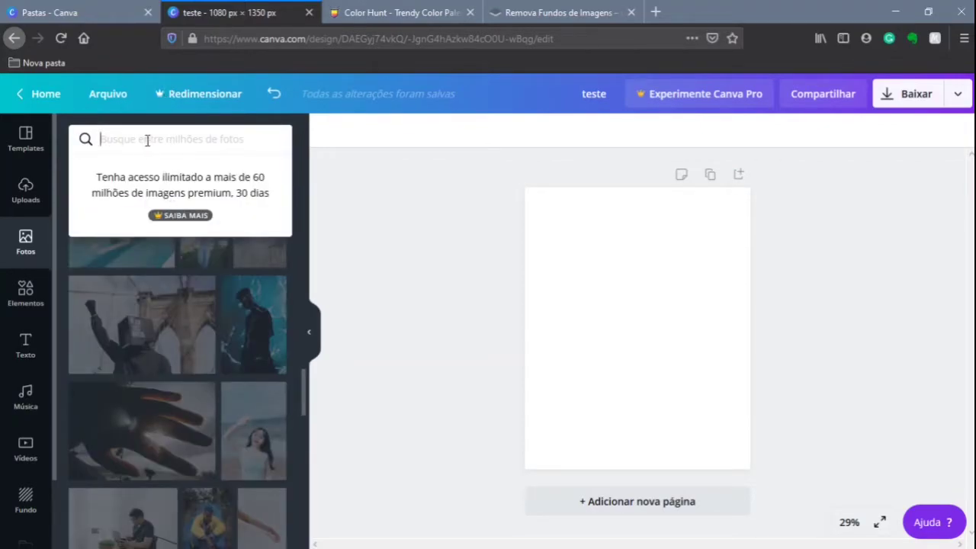
left_click(167, 385)
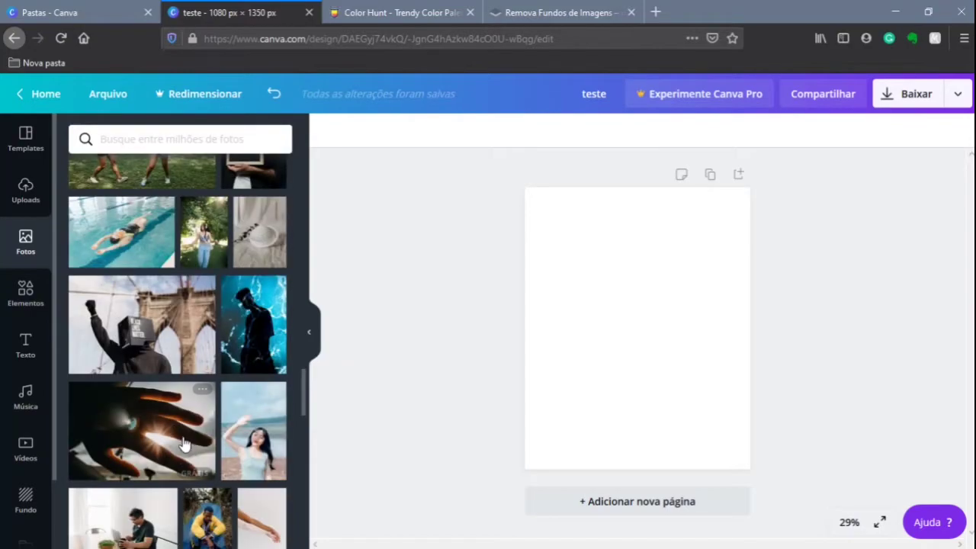
Look further through the long Em alta photo collection and return to the start of the stock photo library.
scroll(191, 393, "down", 10)
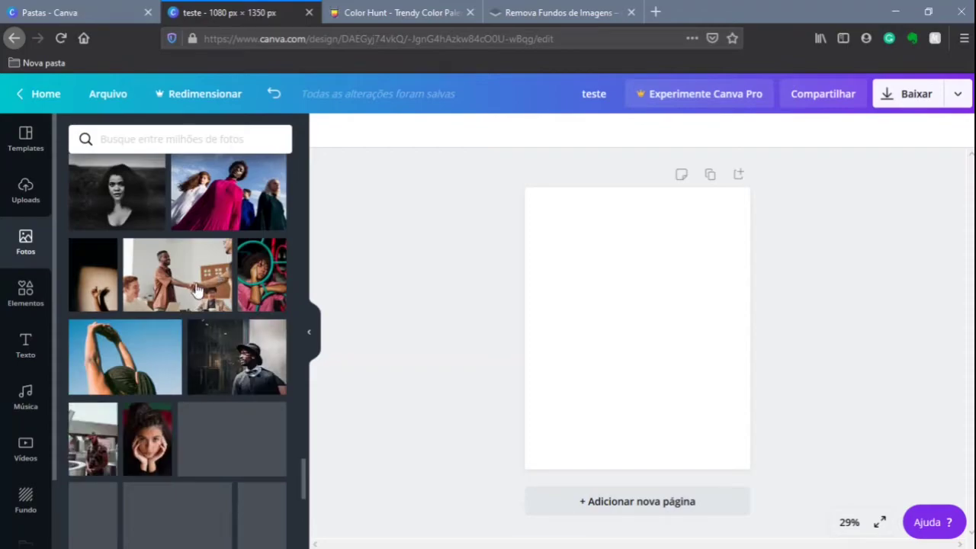
scroll(196, 295, "down", 2)
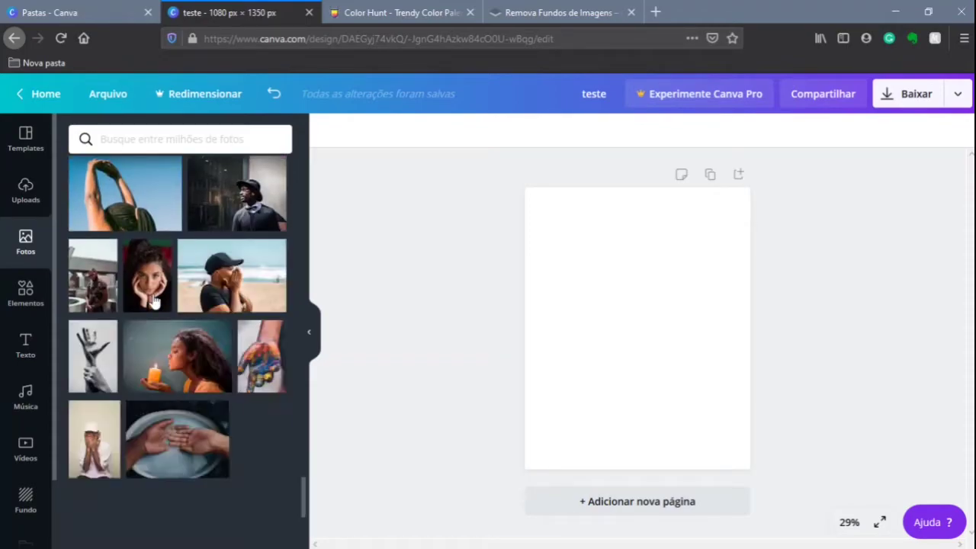
scroll(154, 347, "down", 2)
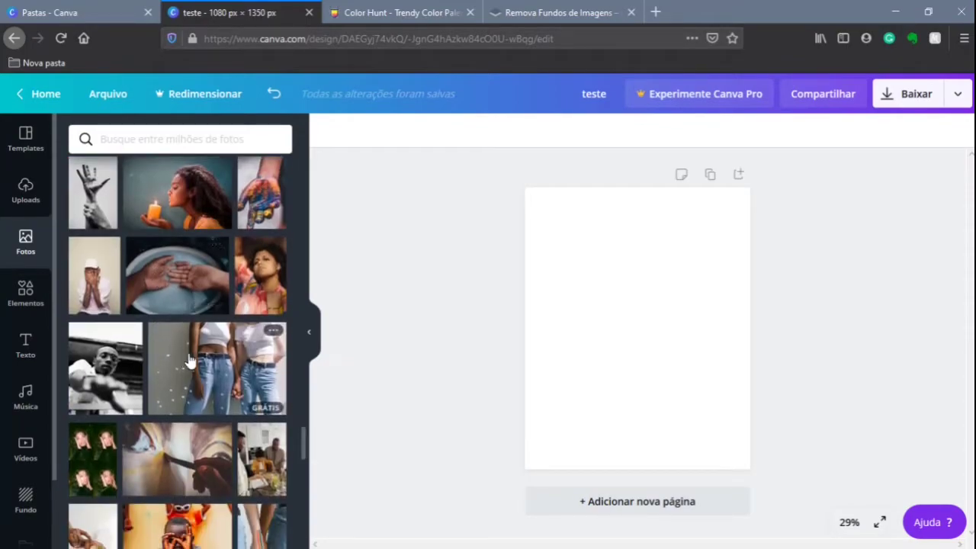
scroll(196, 366, "down", 4)
scroll(193, 384, "down", 1)
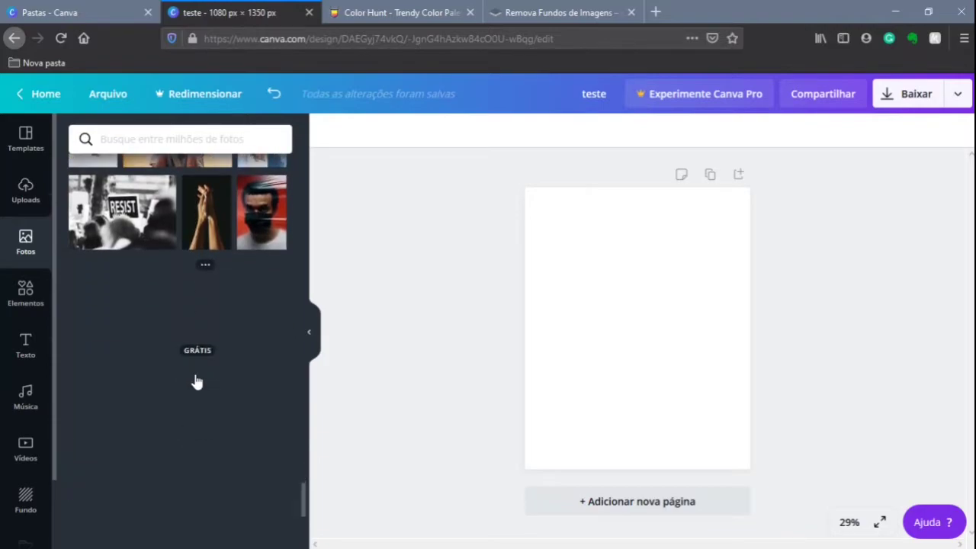
scroll(181, 385, "down", 2)
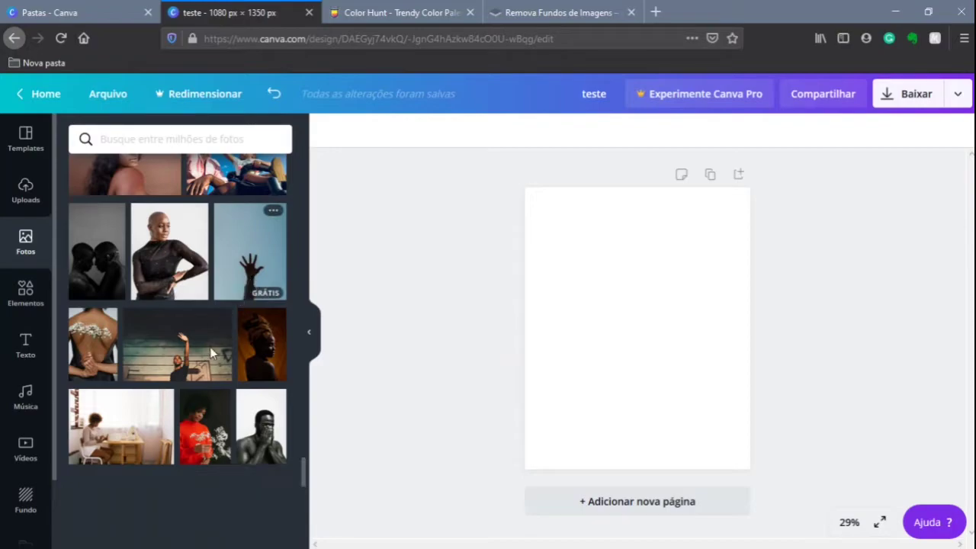
scroll(198, 405, "down", 2)
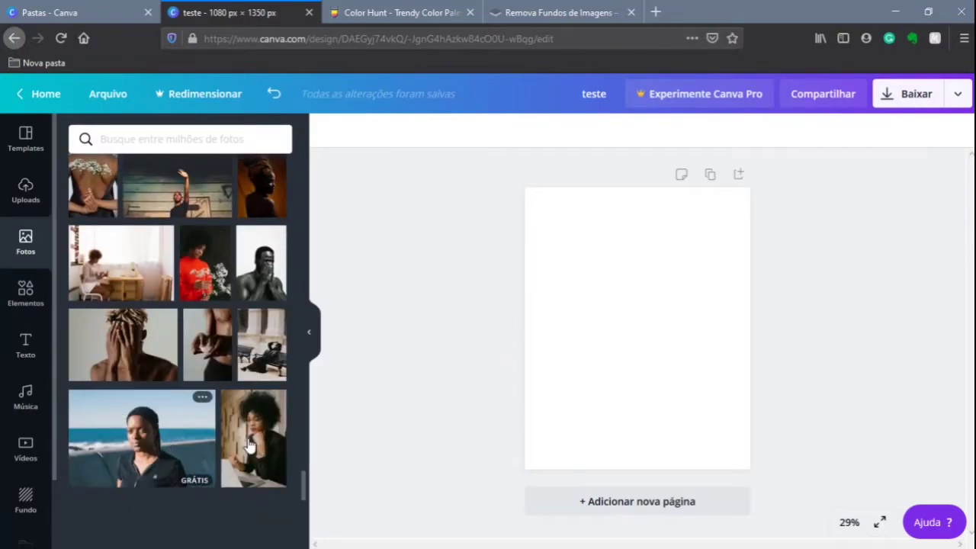
scroll(134, 396, "down", 5)
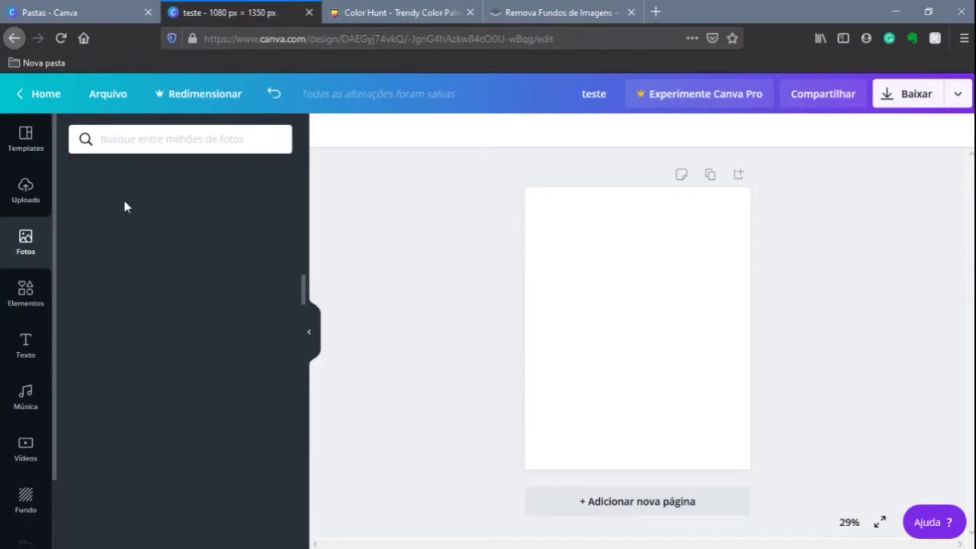
scroll(115, 198, "up", 5)
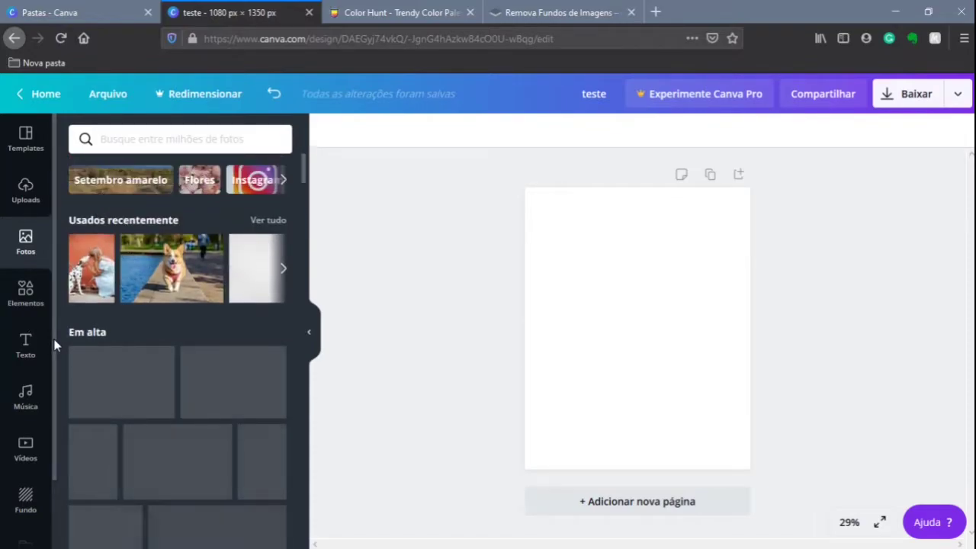
Try the featured PRO flower element on the page, enlarging and repositioning it to inspect its watermark, and delete it.
left_click(21, 297)
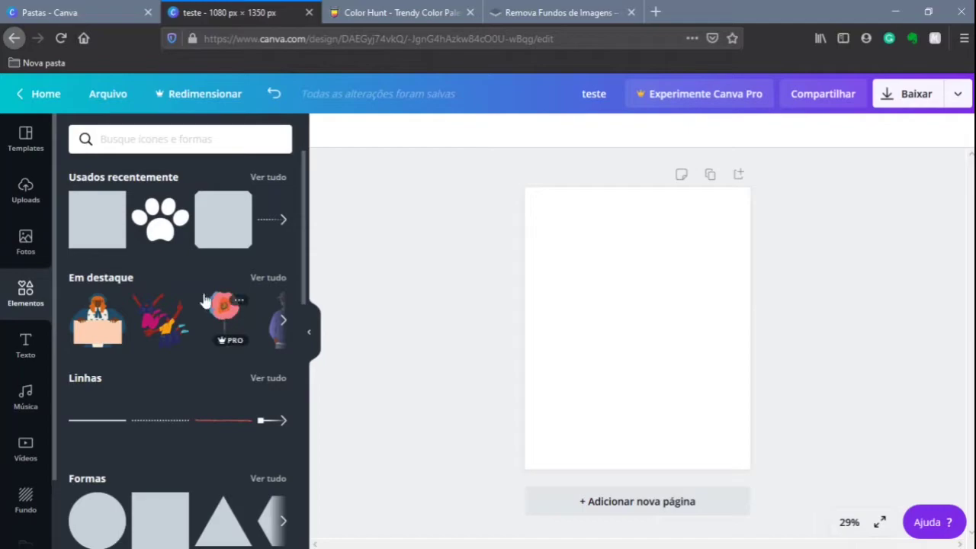
mouse_move(235, 345)
left_click(223, 312)
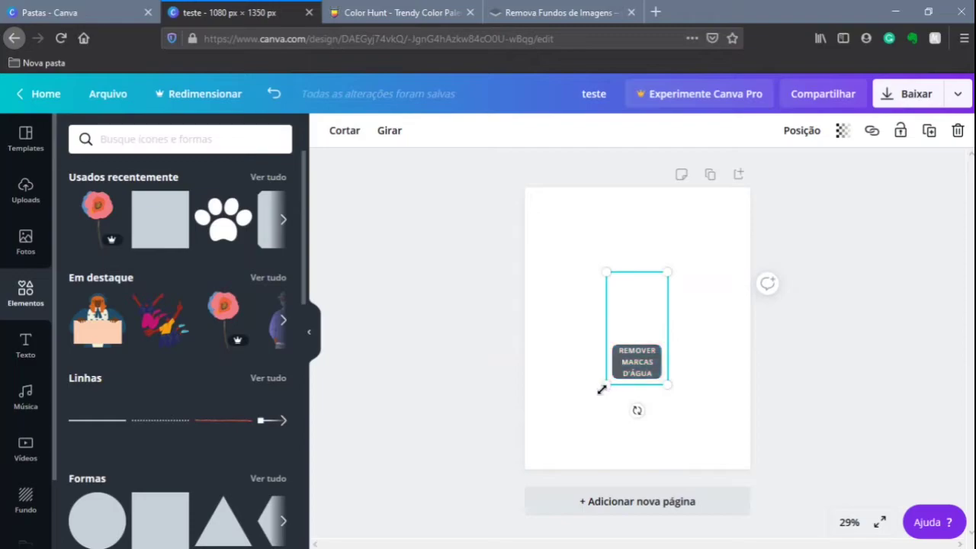
left_click_drag(533, 455, 610, 352)
left_click_drag(558, 297, 577, 249)
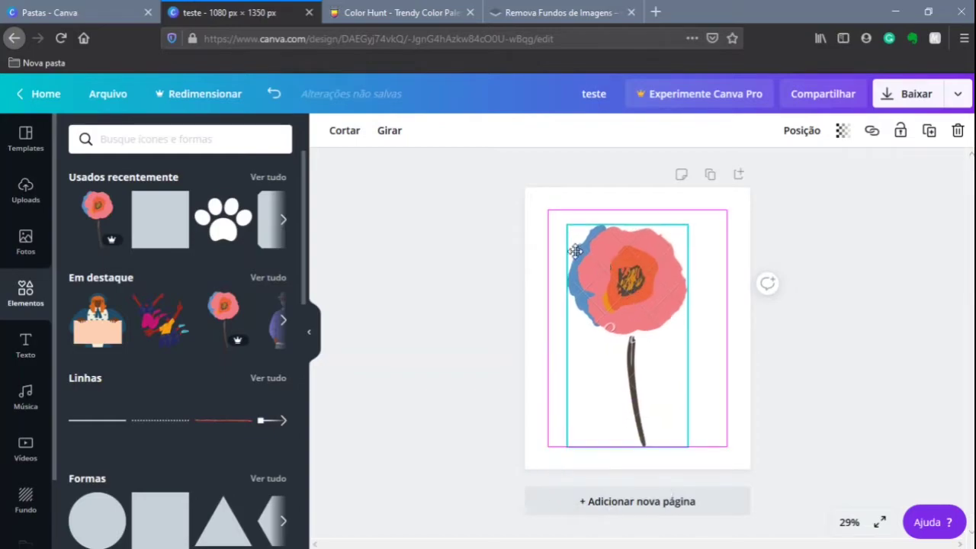
left_click_drag(631, 285, 631, 286)
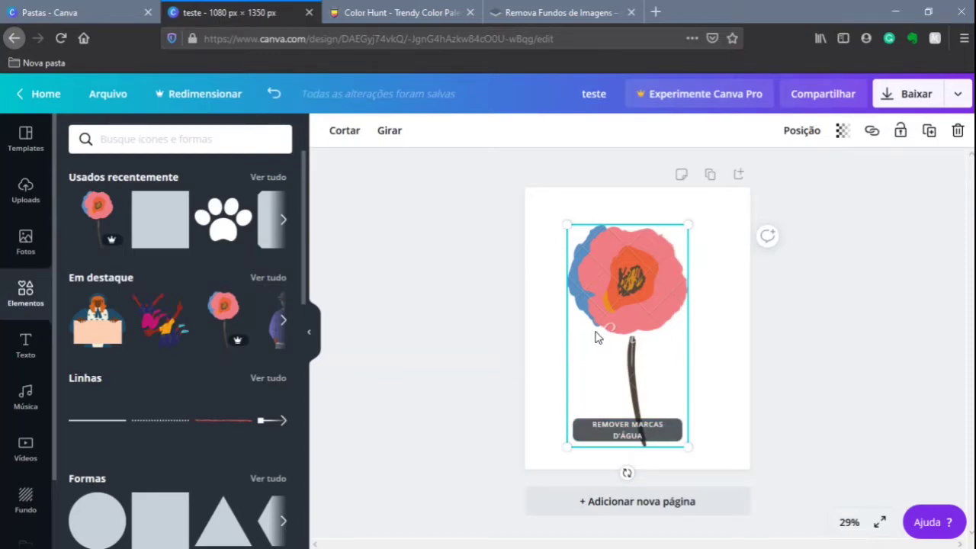
key("Delete")
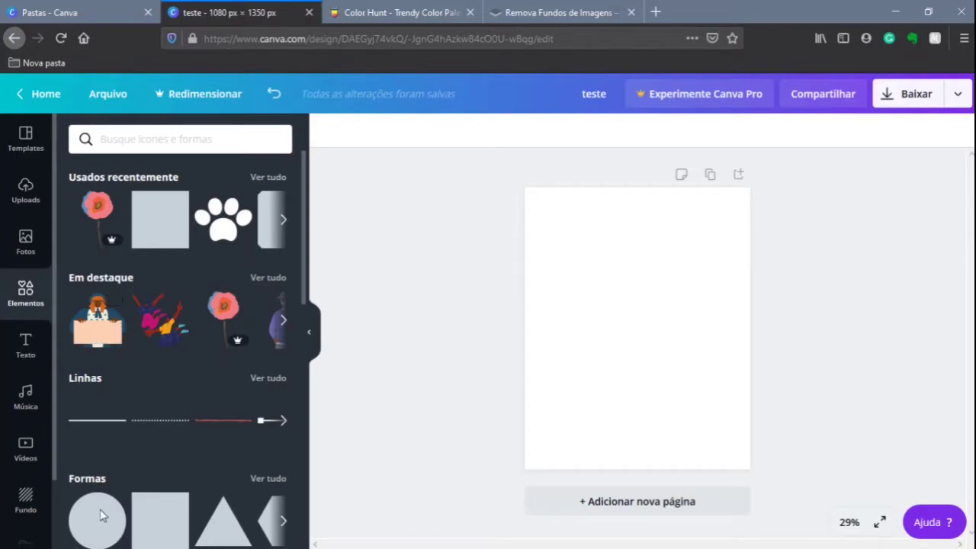
Look through the element categories, including shapes, frames, stickers, charts and grids.
scroll(126, 381, "down", 2)
scroll(130, 457, "down", 2)
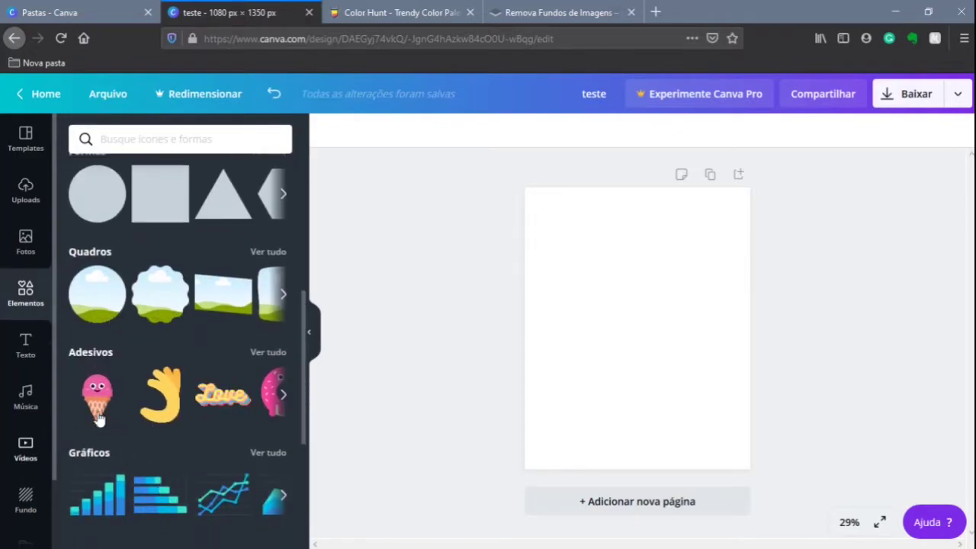
scroll(141, 373, "down", 1)
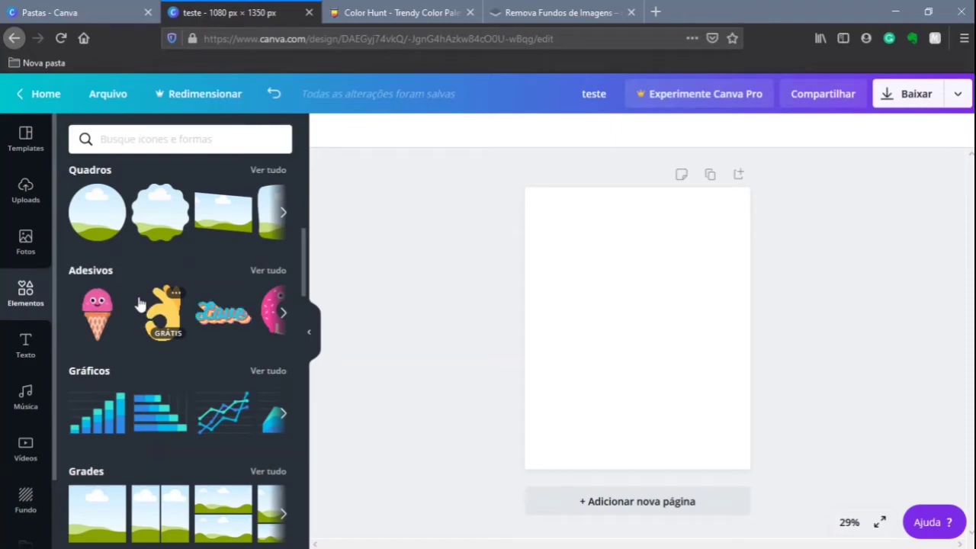
Examine the text options for titles, subtitles and body text, and browse the ready-made font combinations.
left_click(27, 351)
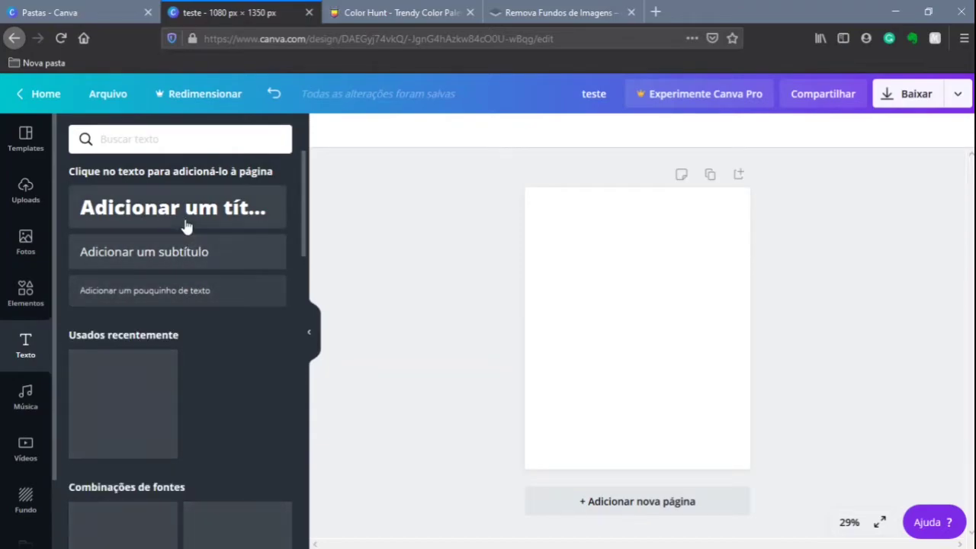
scroll(156, 381, "down", 3)
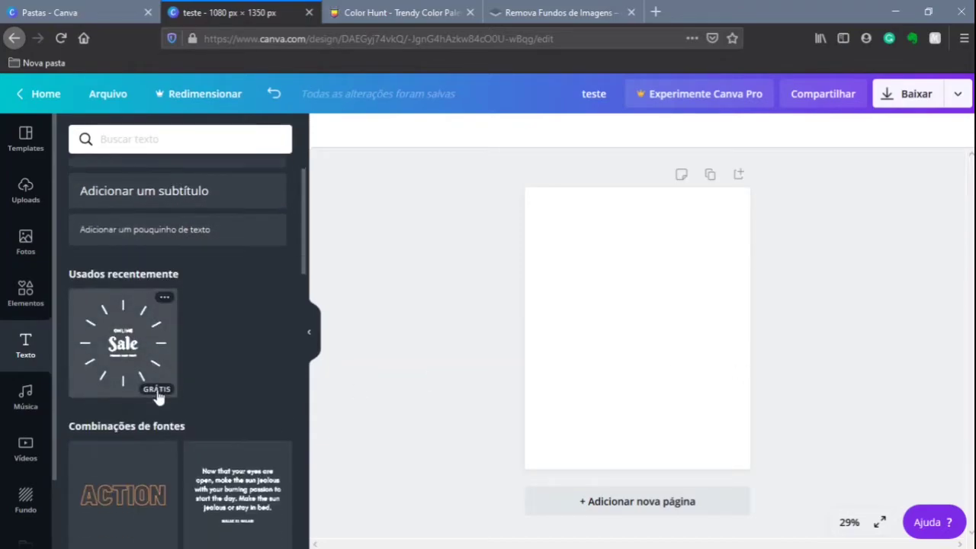
scroll(134, 321, "down", 3)
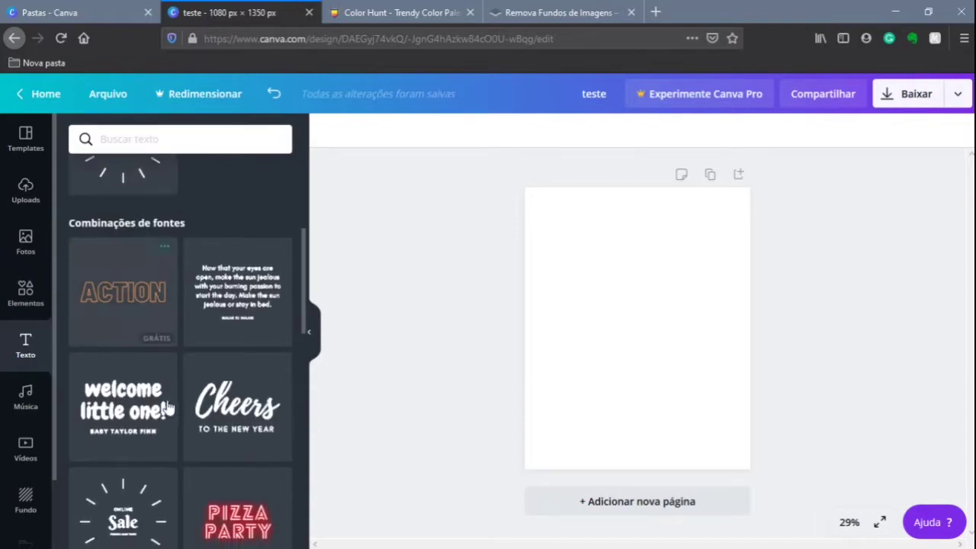
scroll(113, 455, "down", 2)
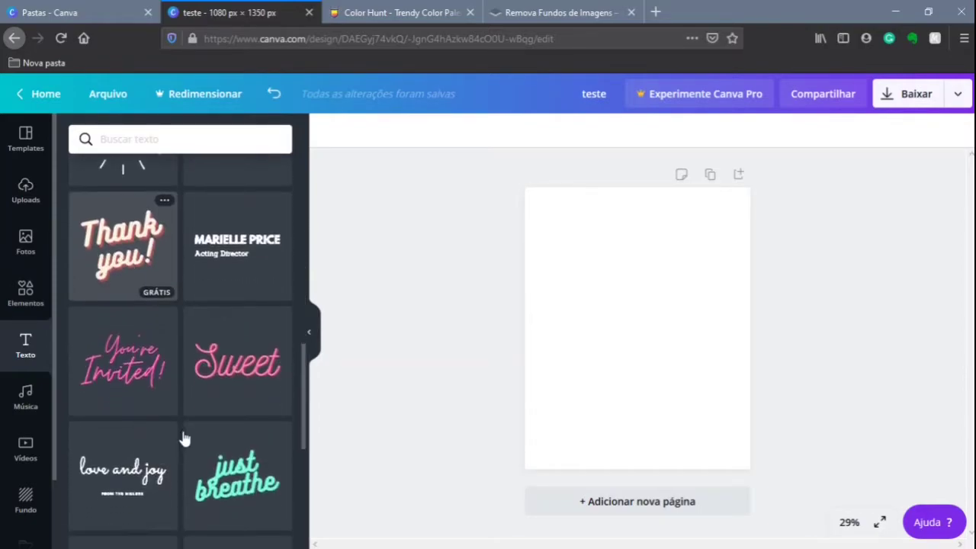
Look over the music library and browse the stock videos by category, such as Montanhas, Natureza, Pessoas and Plantas.
left_click(27, 409)
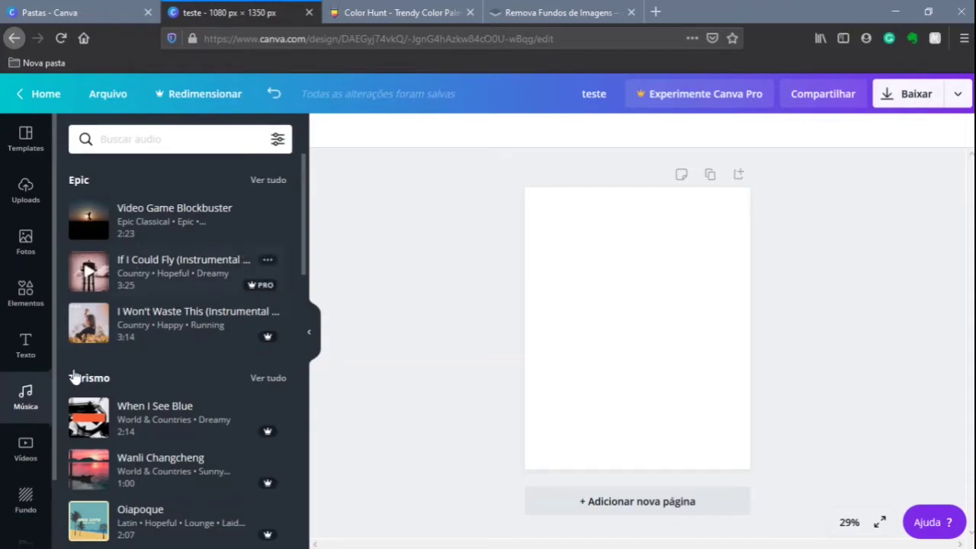
left_click(26, 448)
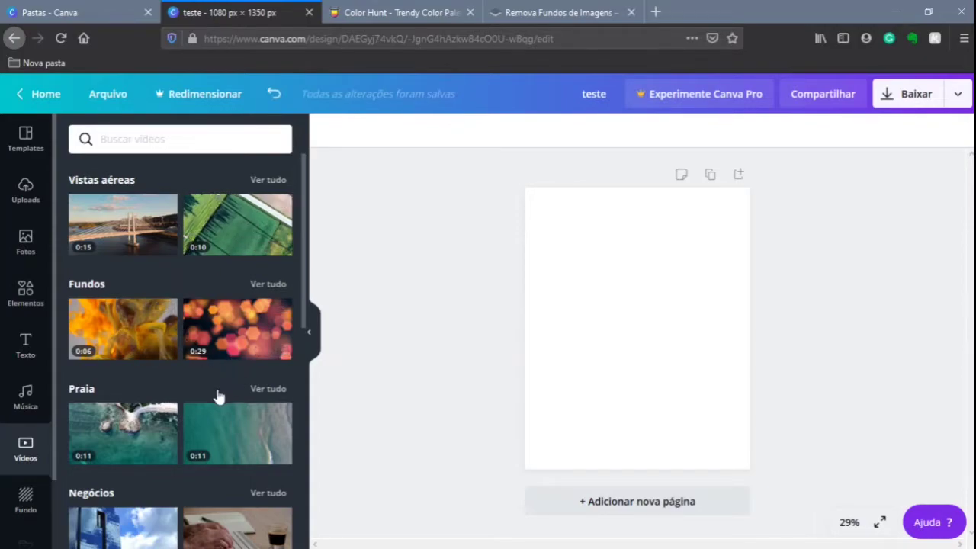
scroll(198, 396, "down", 8)
scroll(192, 442, "down", 5)
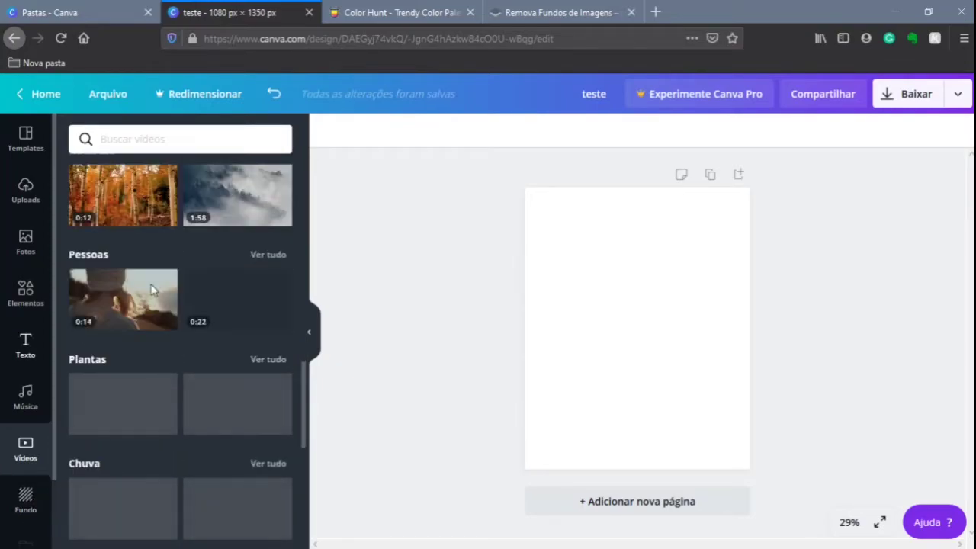
scroll(145, 298, "up", 10)
scroll(107, 342, "down", 6)
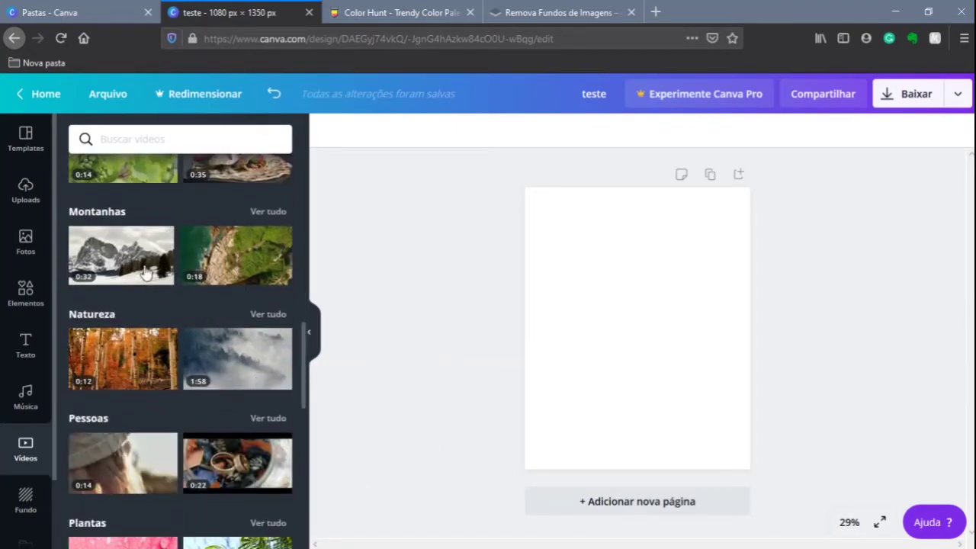
scroll(219, 393, "down", 2)
scroll(219, 393, "down", 1)
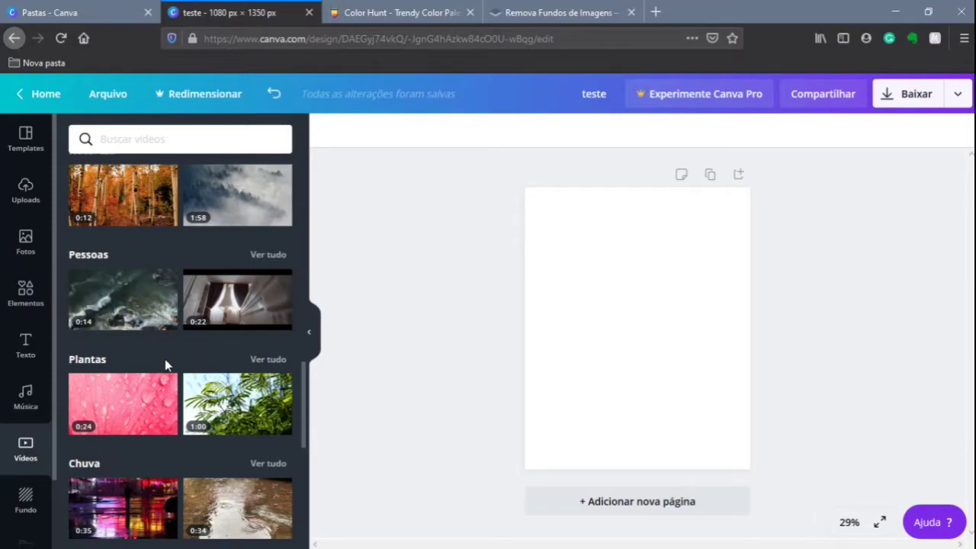
Browse the page backgrounds, examining the solid colours, recently used textures and the full set of background images.
left_click(25, 500)
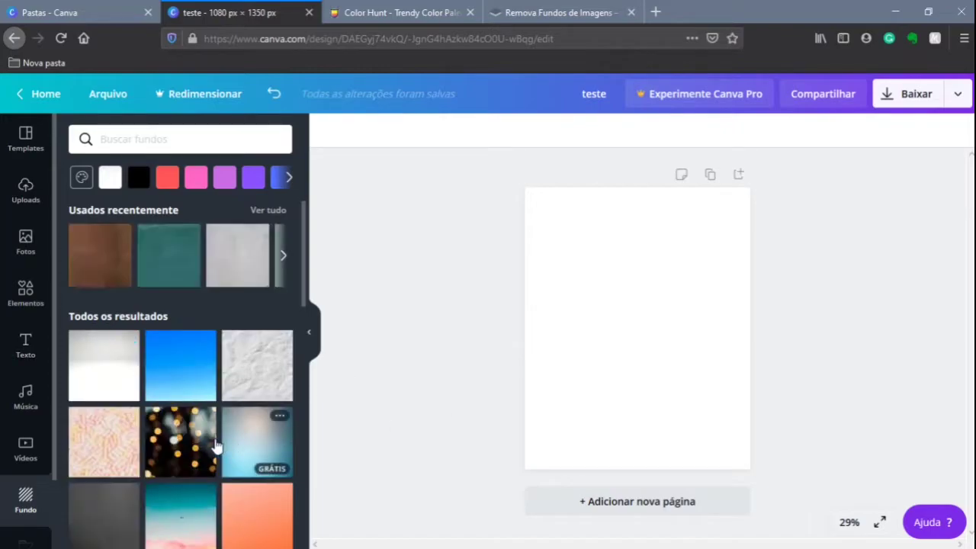
scroll(205, 467, "down", 1)
scroll(206, 467, "down", 5)
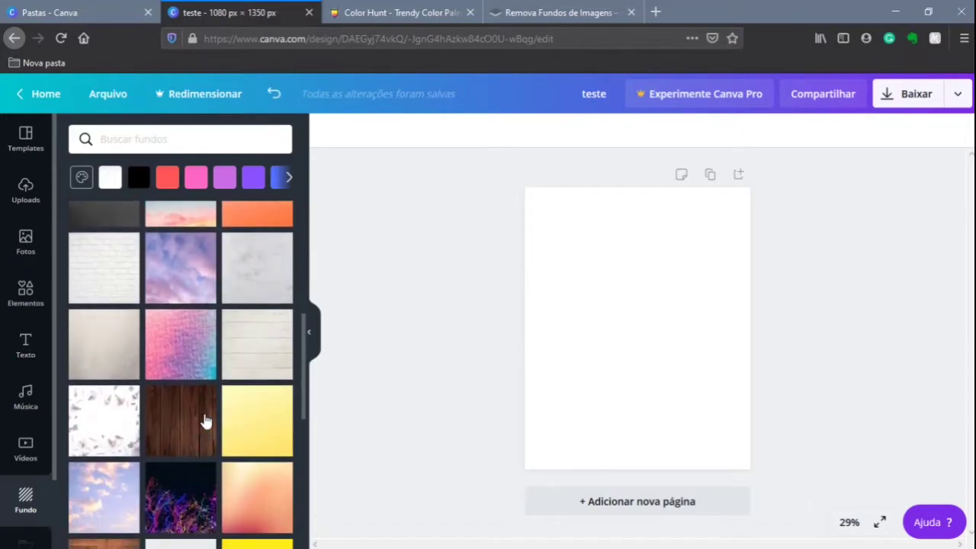
scroll(156, 448, "down", 3)
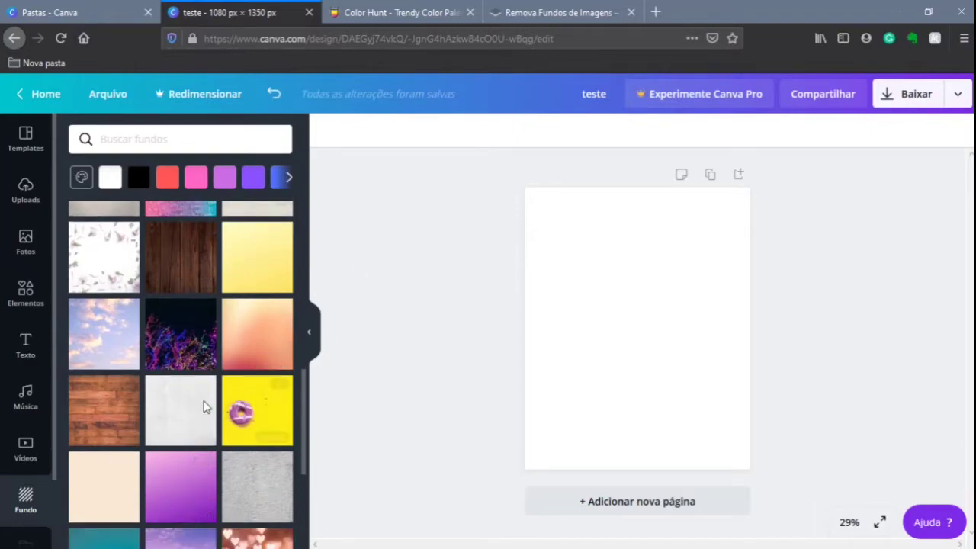
scroll(187, 518, "up", 10)
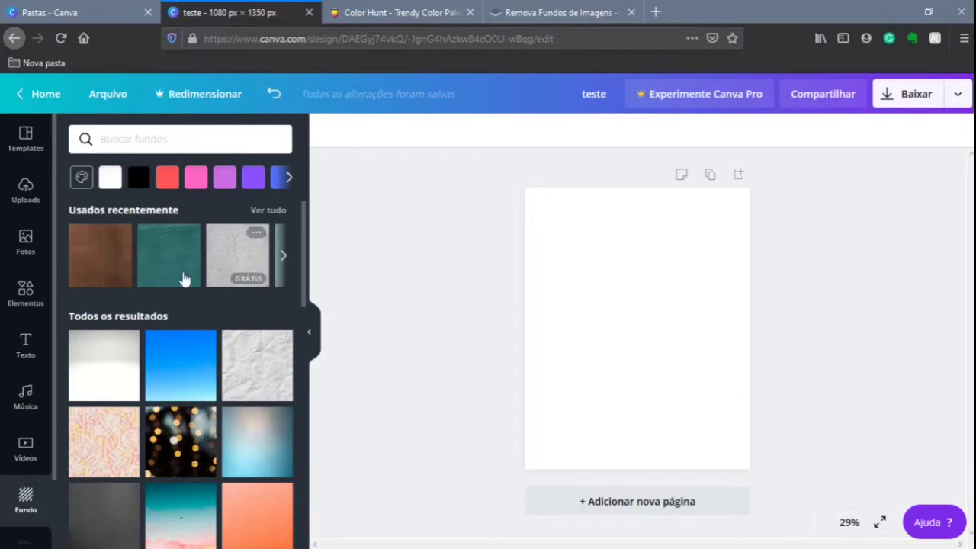
Check the Comprados folder for purchased images and return to the list of folders.
scroll(19, 472, "down", 2)
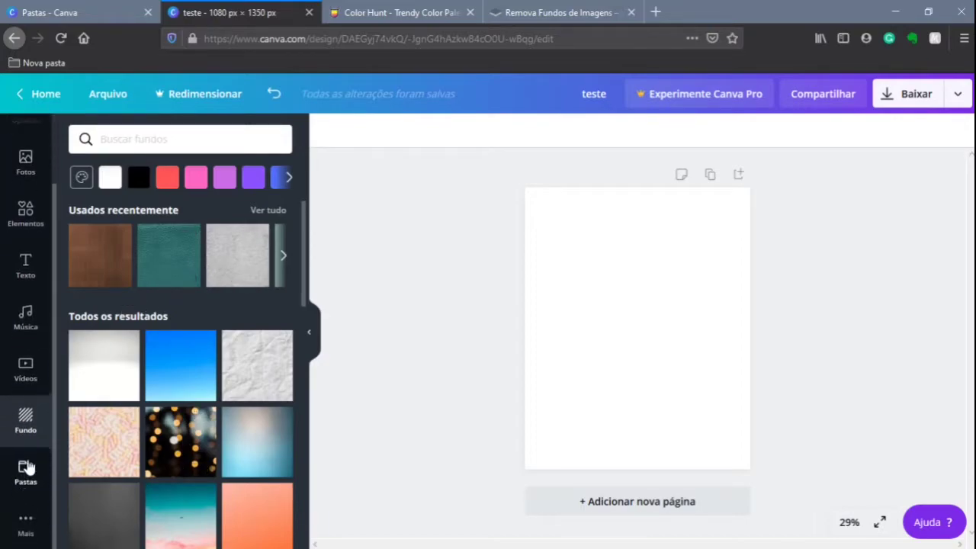
left_click(23, 474)
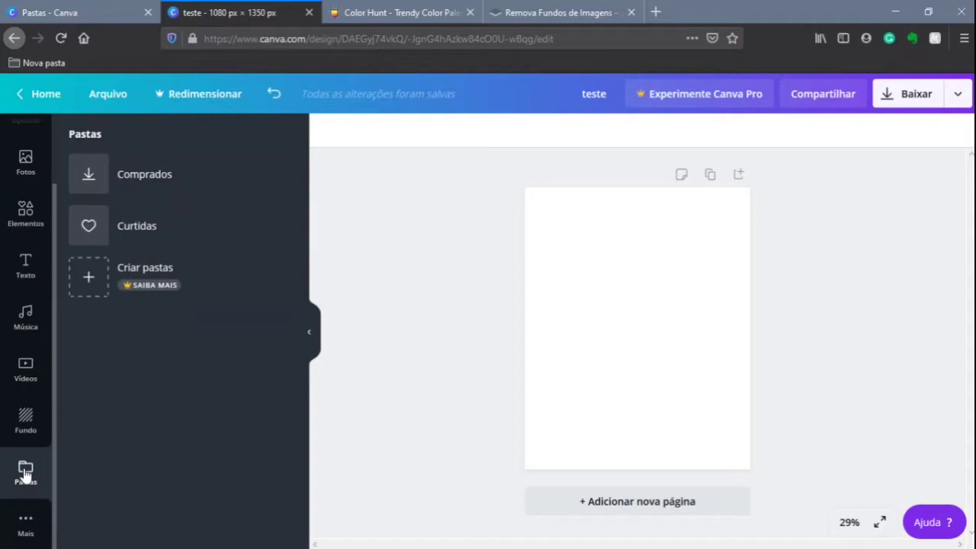
left_click(140, 186)
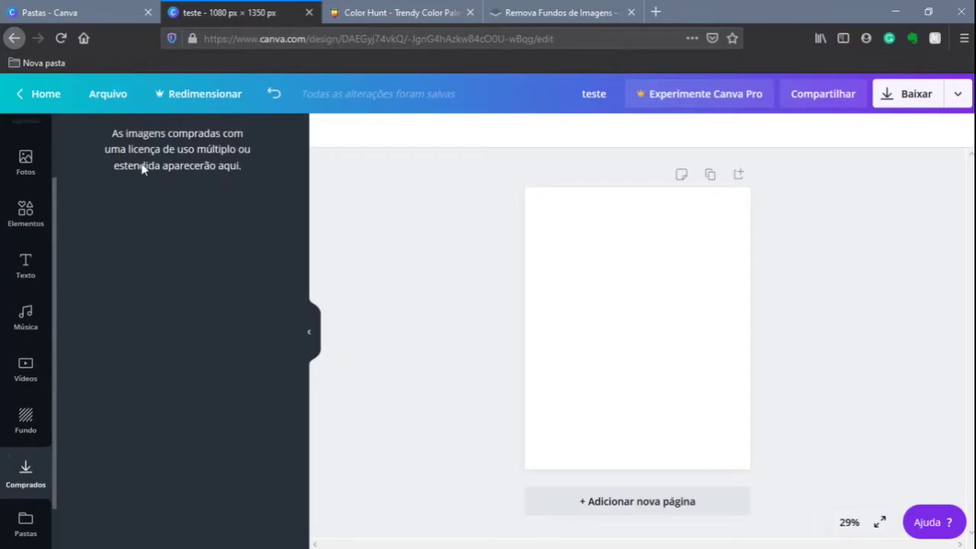
mouse_move(38, 483)
left_click(25, 526)
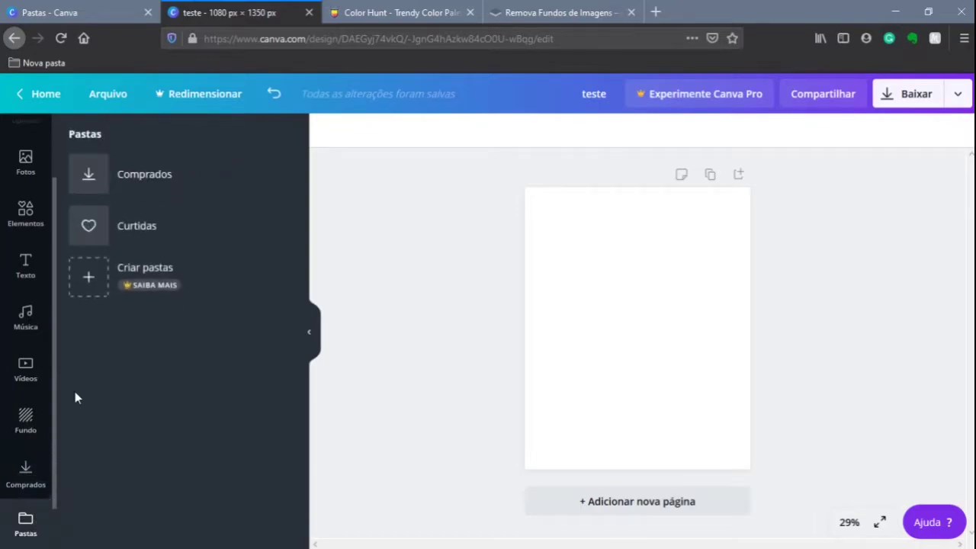
View the liked items in the Curtidas folder and bring up the additional Canva apps and integrations.
left_click(130, 228)
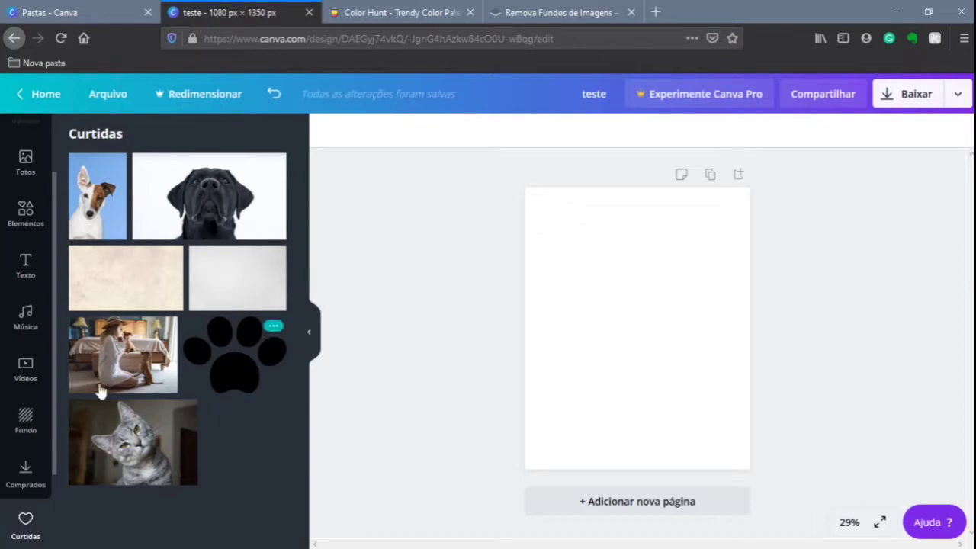
scroll(18, 522, "down", 2)
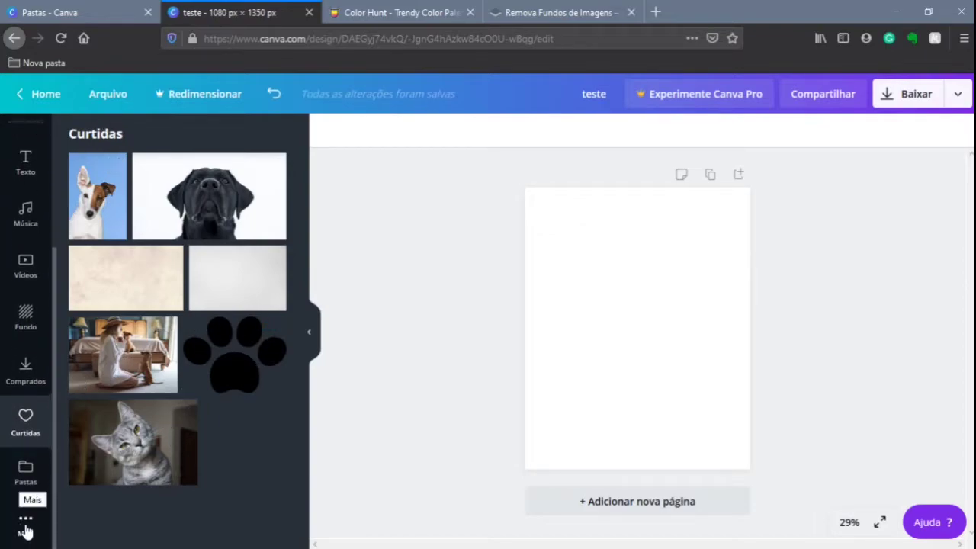
left_click(25, 525)
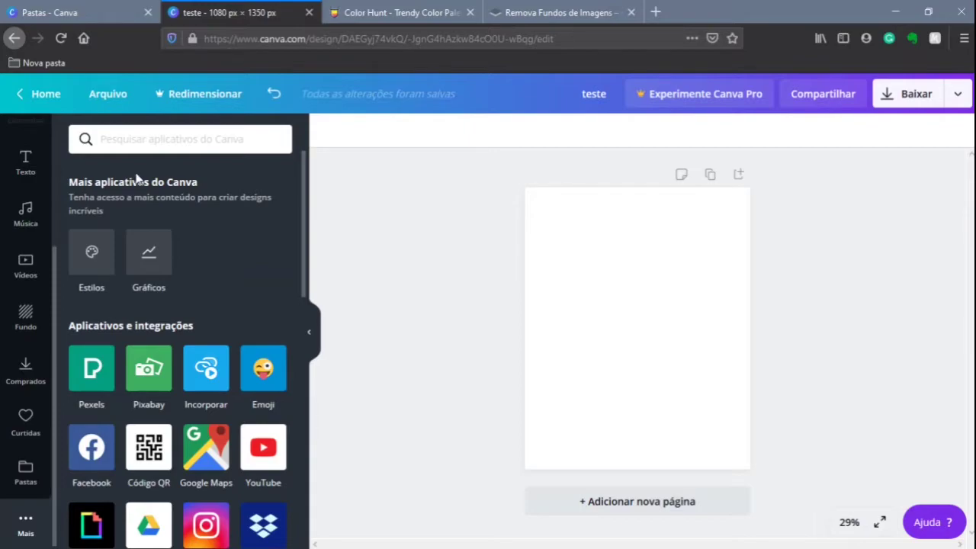
Add the Pexels and Pixabay integrations to the editor from the list of additional apps.
left_click(90, 373)
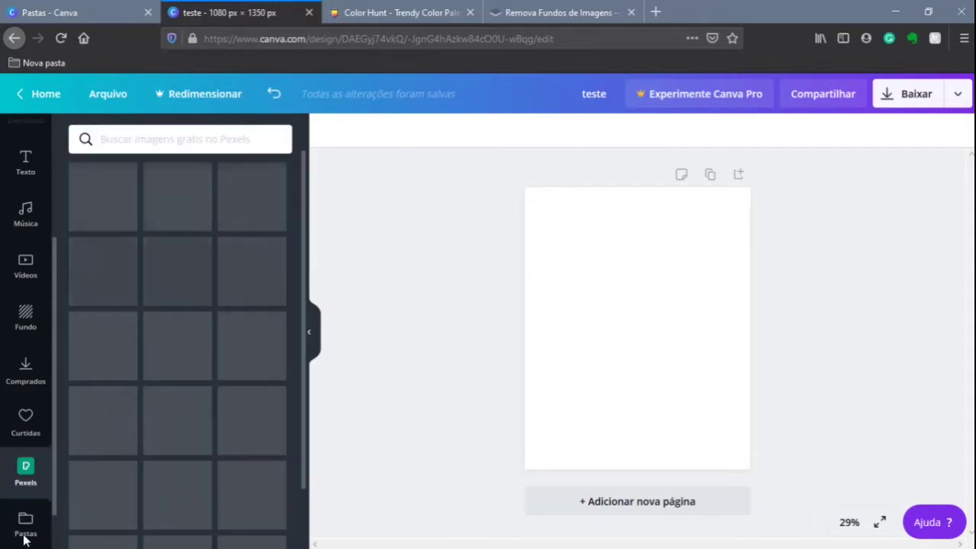
left_click(23, 532)
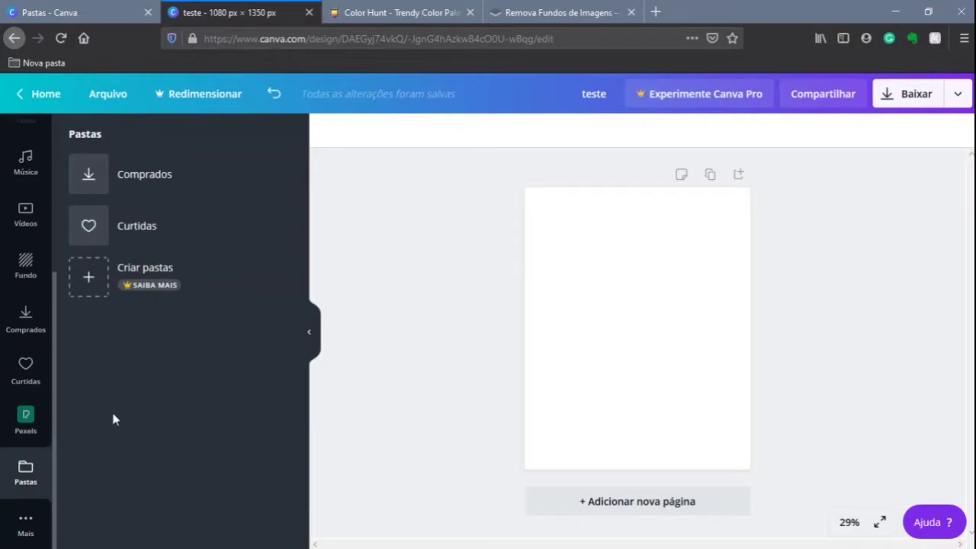
left_click(25, 527)
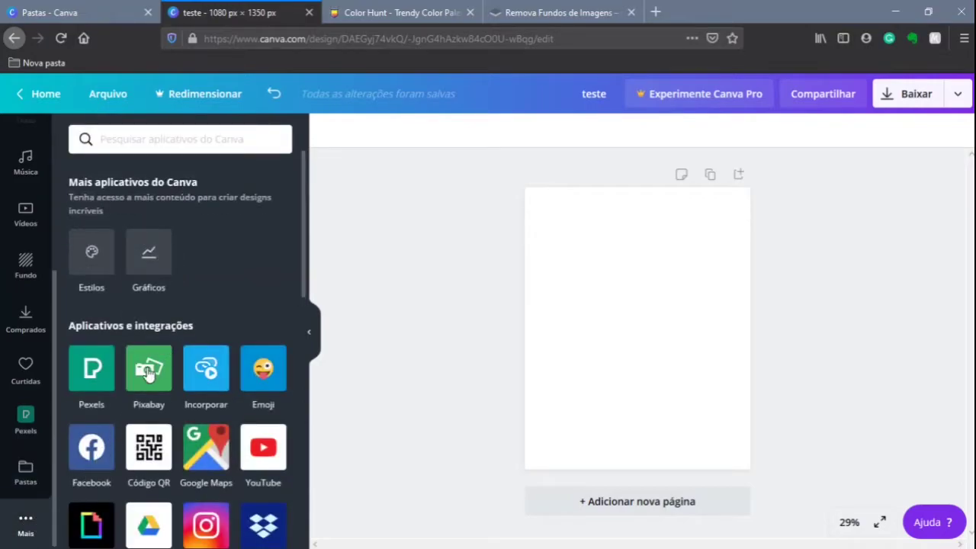
left_click(149, 372)
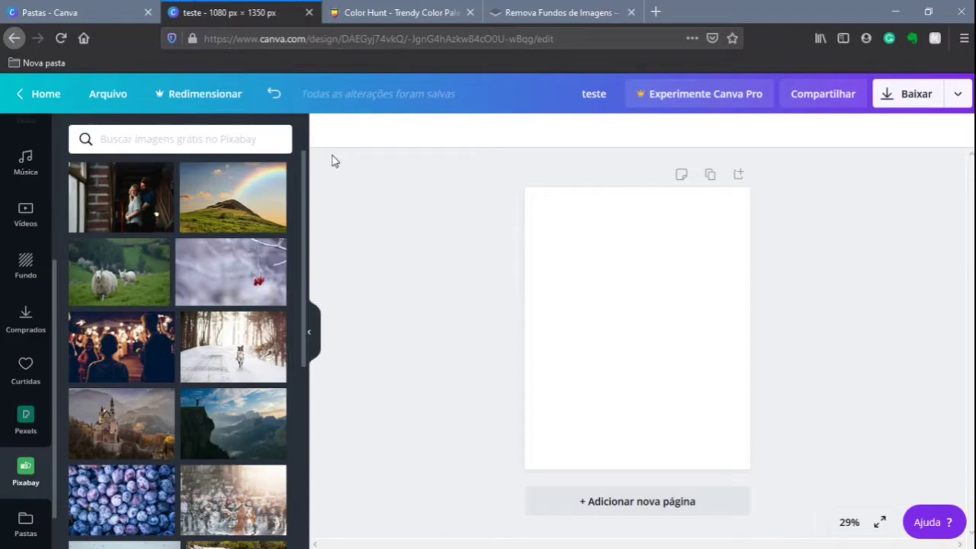
Browse the free images in Pixabay and go back to the Pexels image collection and its search.
left_click(157, 140)
scroll(194, 396, "down", 4)
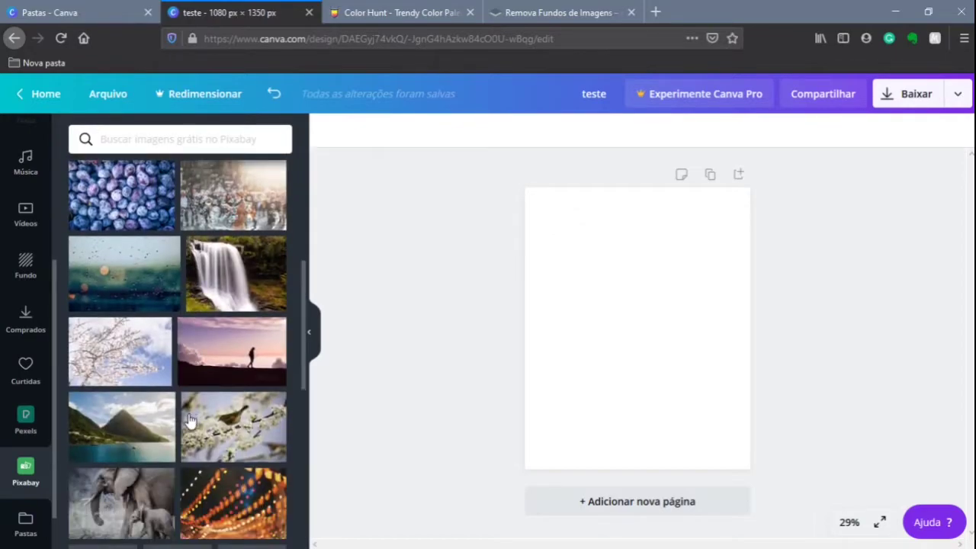
scroll(195, 419, "down", 10)
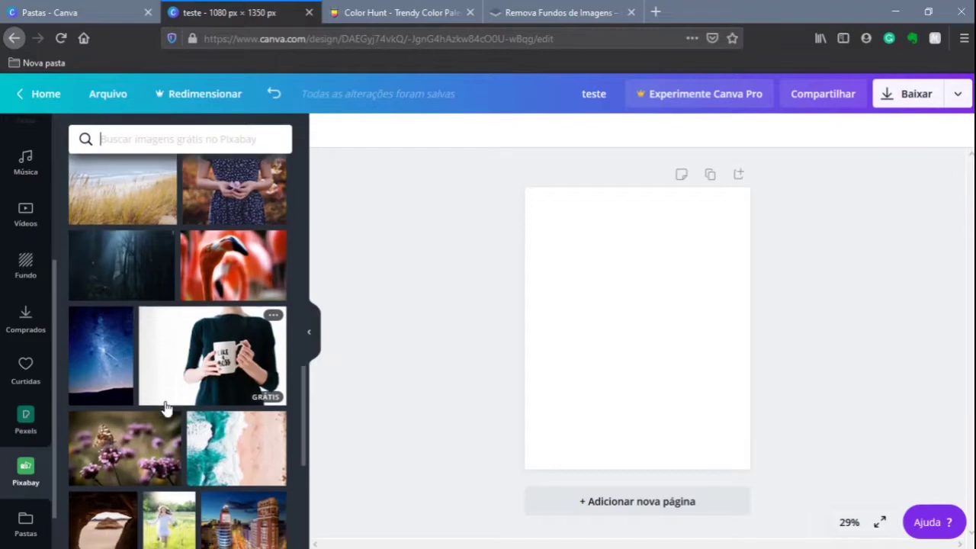
scroll(166, 404, "down", 2)
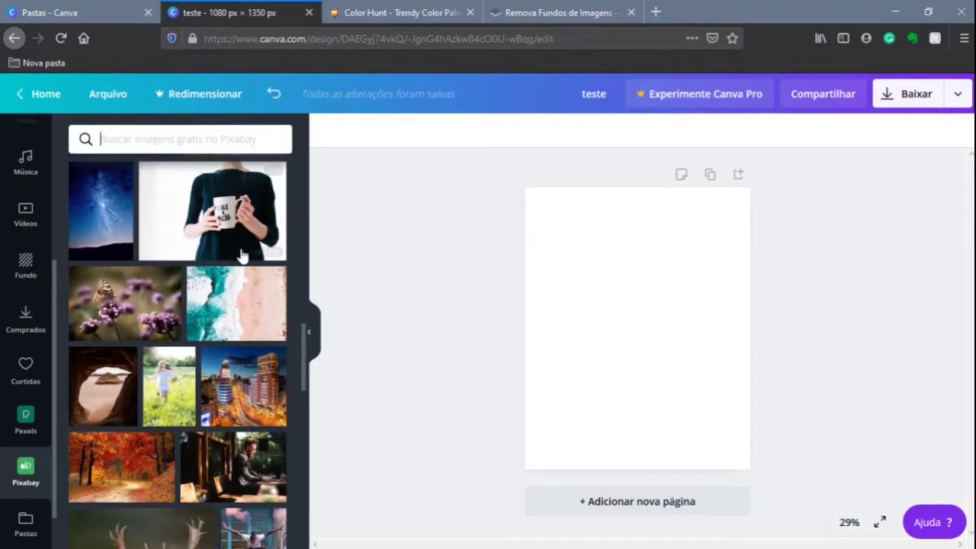
scroll(208, 262, "up", 1)
scroll(208, 262, "up", 1)
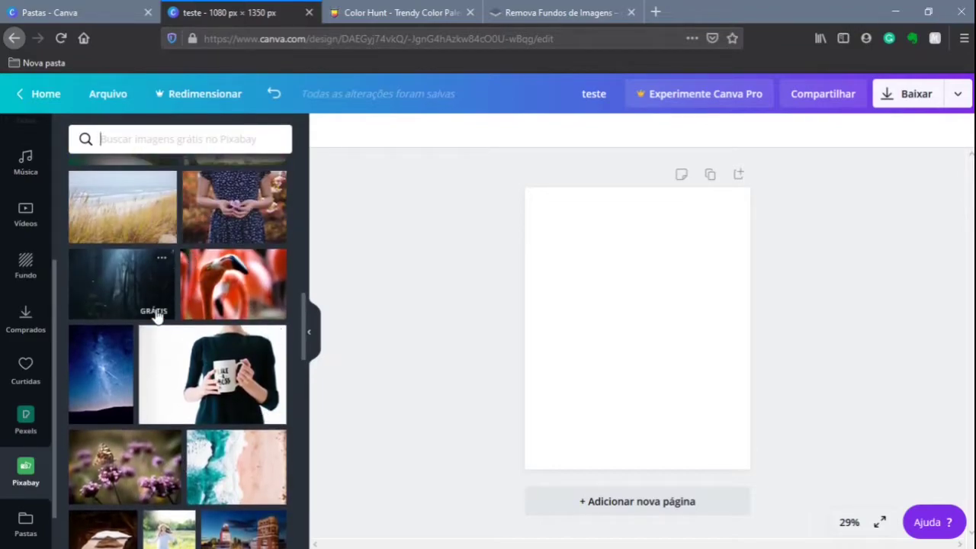
left_click(28, 421)
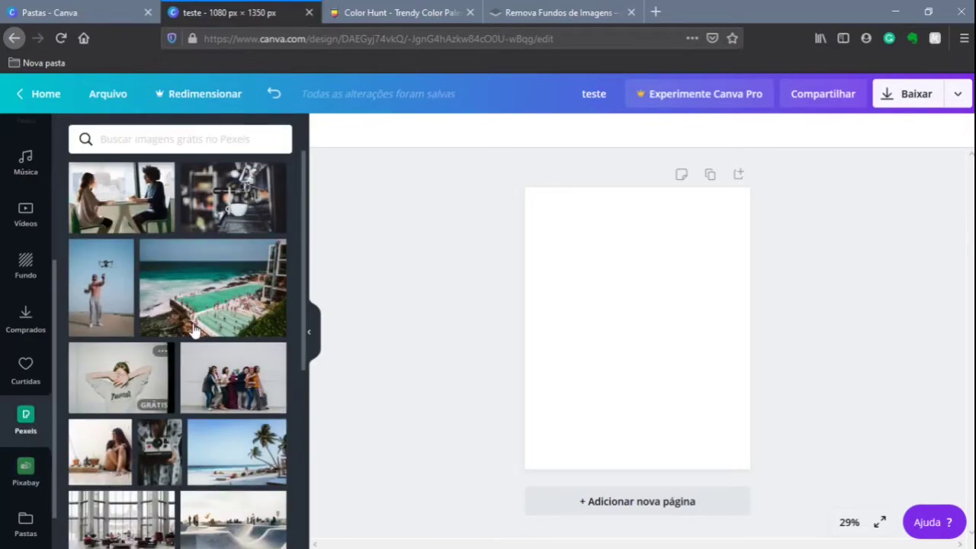
left_click(127, 142)
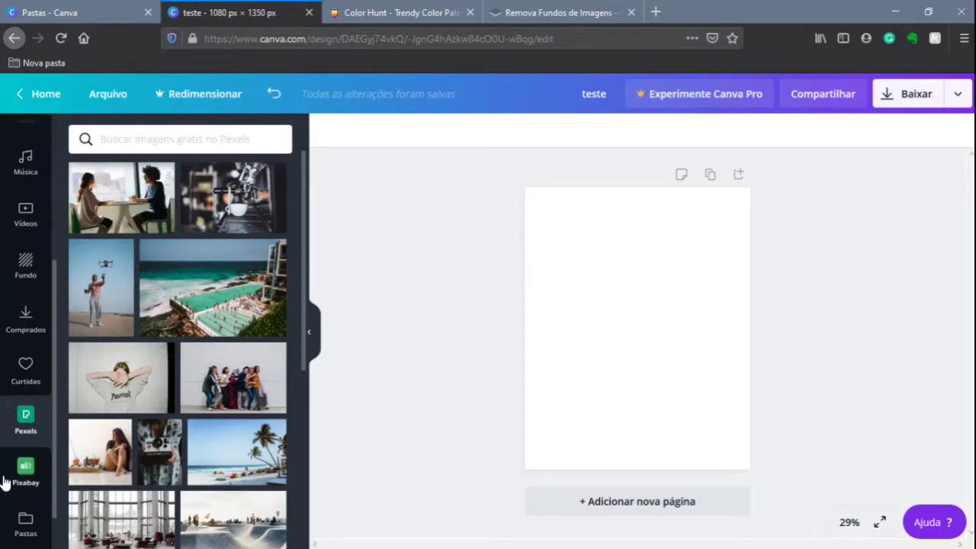
Add a title text box to the blank page from the default text styles.
scroll(26, 239, "up", 3)
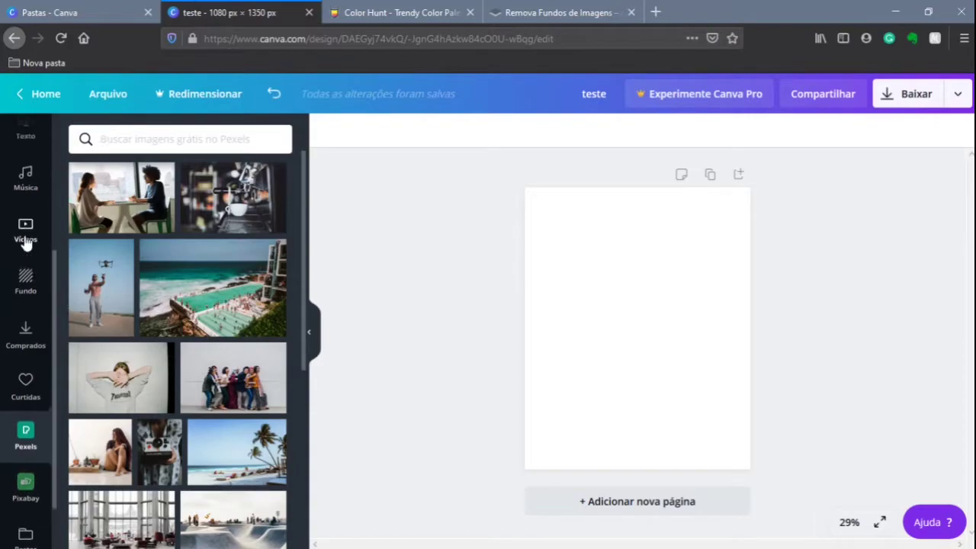
scroll(8, 204, "up", 3)
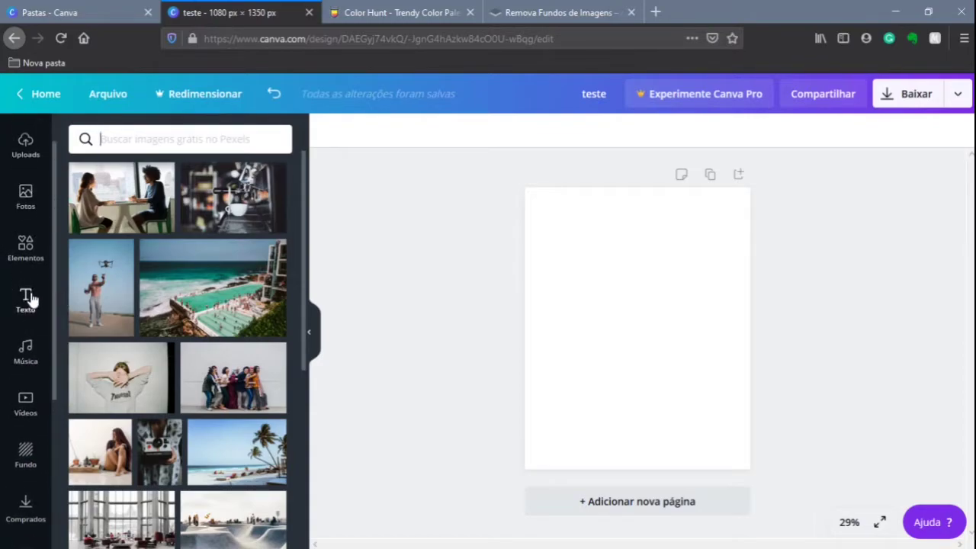
left_click(28, 298)
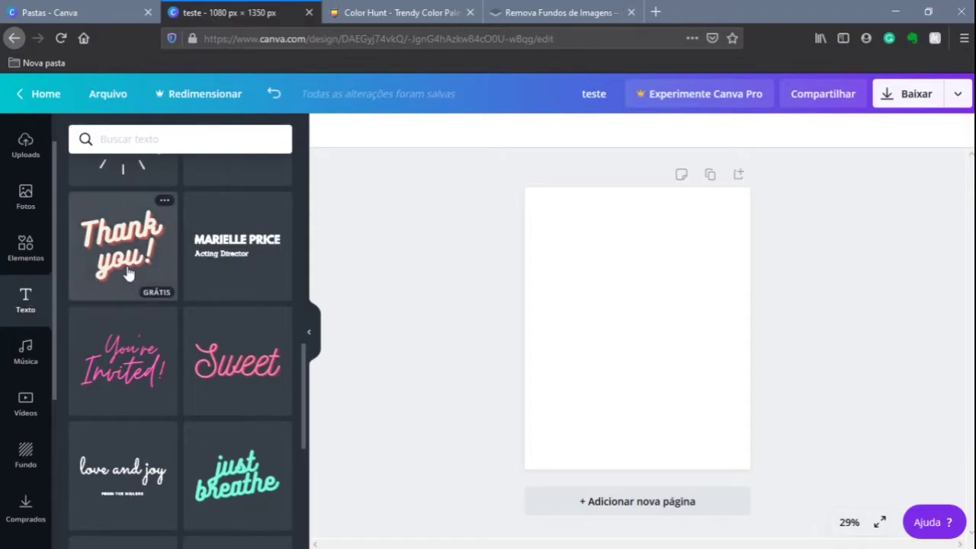
scroll(132, 272, "up", 5)
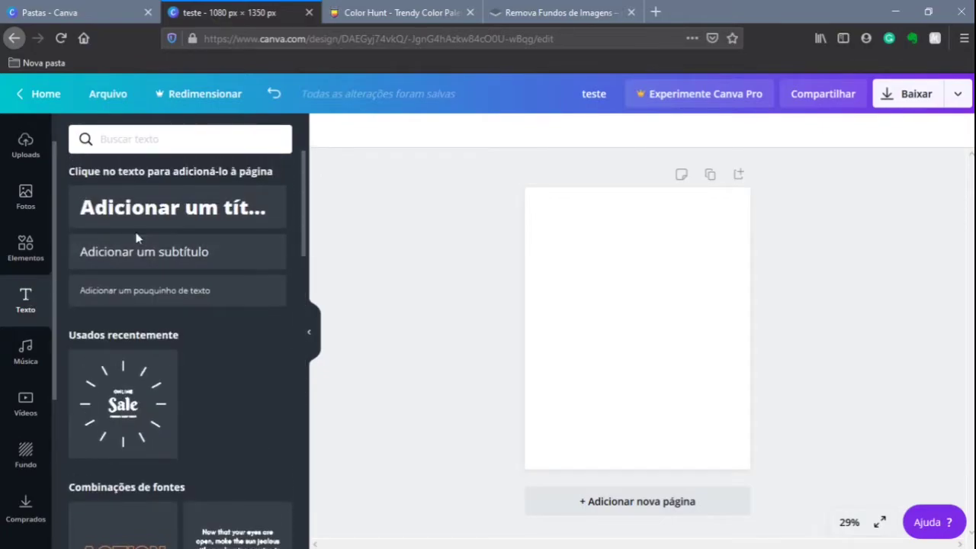
left_click(174, 221)
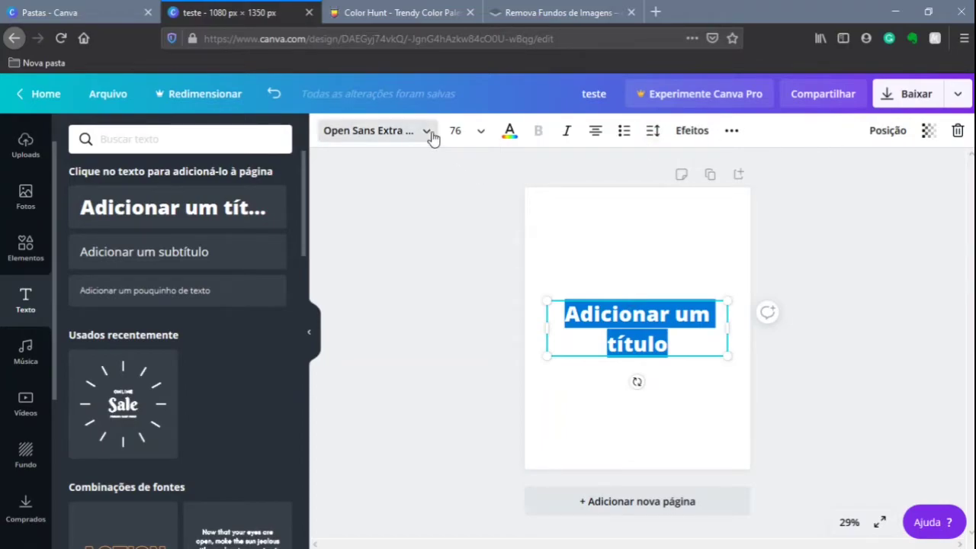
View the title's font size options, search its text colours for "azu" and clear the search.
left_click(478, 133)
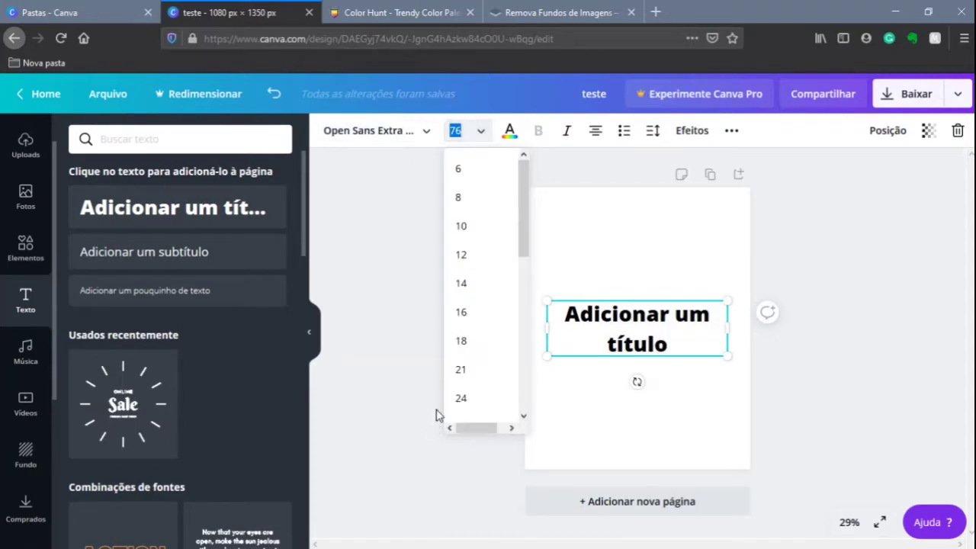
left_click(477, 134)
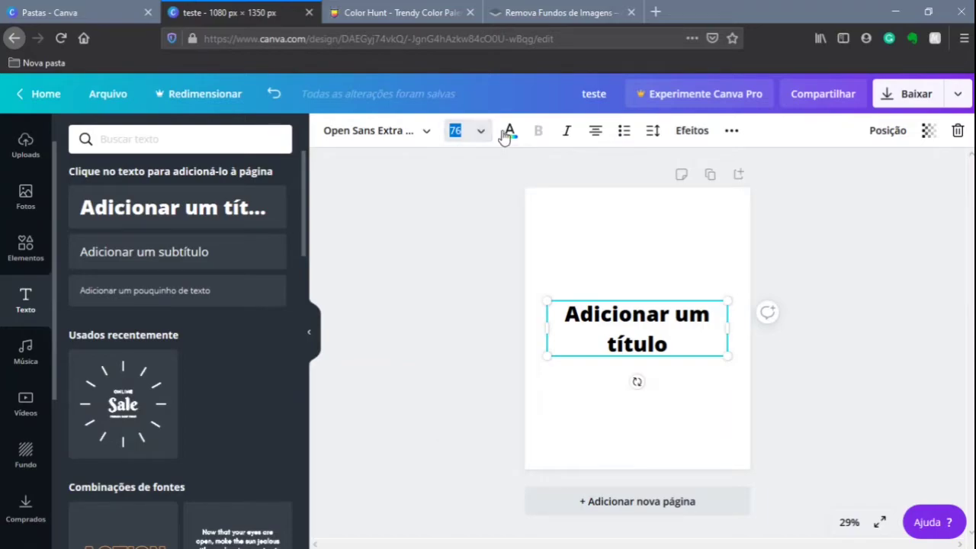
left_click(510, 132)
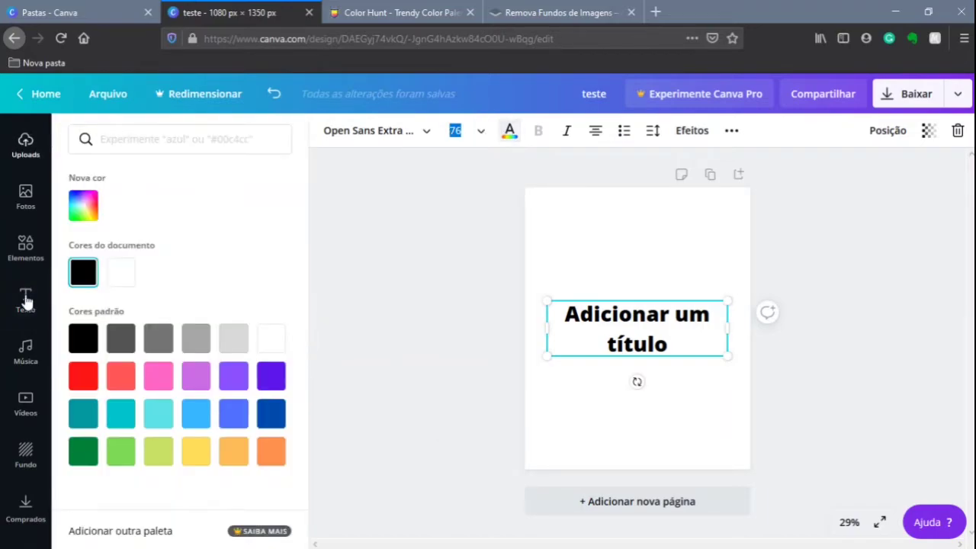
left_click(186, 142)
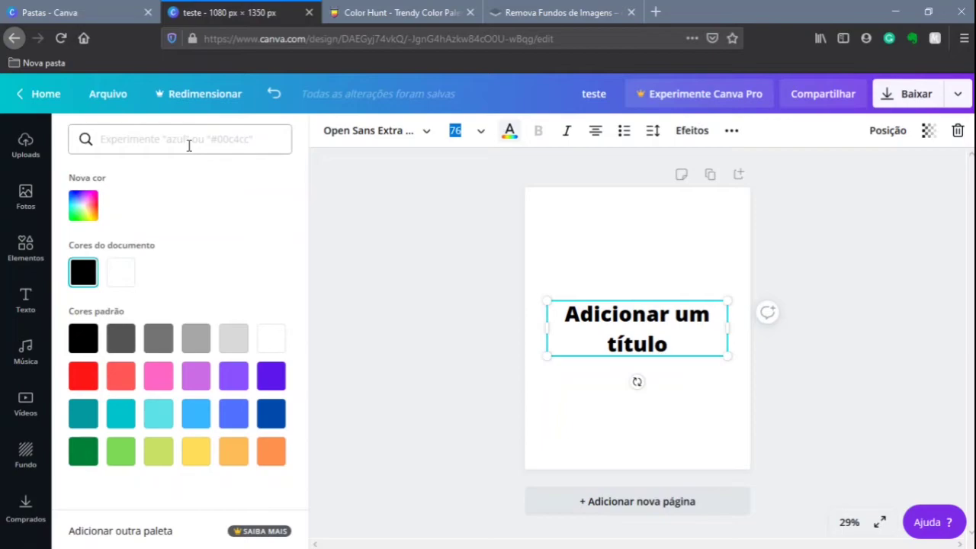
type("azu")
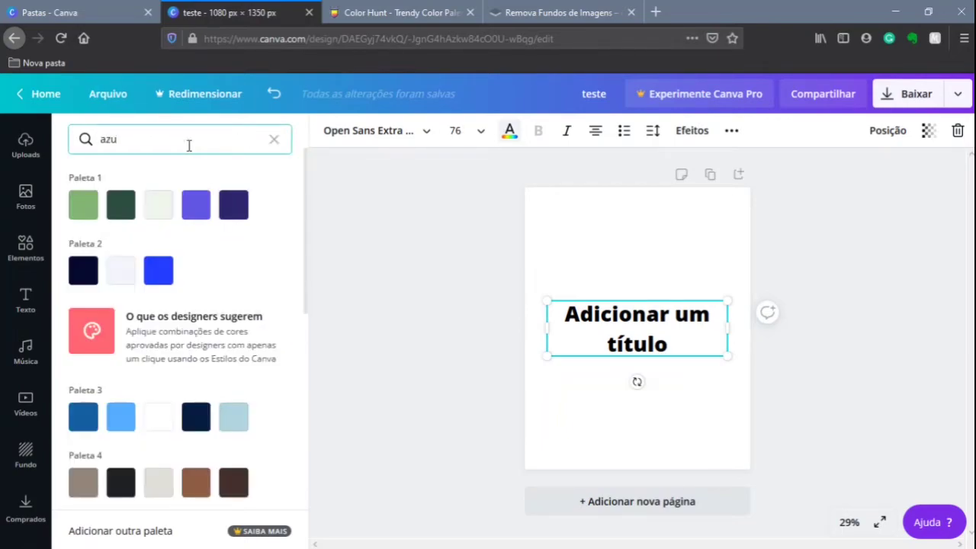
key("BackSpace")
key("BackSpace")
key("BackSpace")
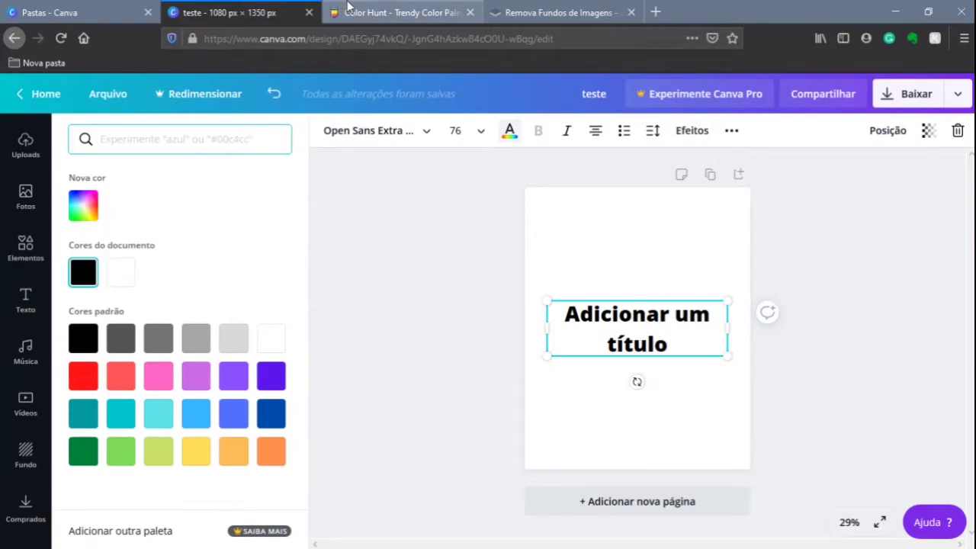
Copy the hex code #5BD1D7 from the Color Hunt palette, search for it among the title's text colours in Canva, and leave the colour options.
left_click(400, 12)
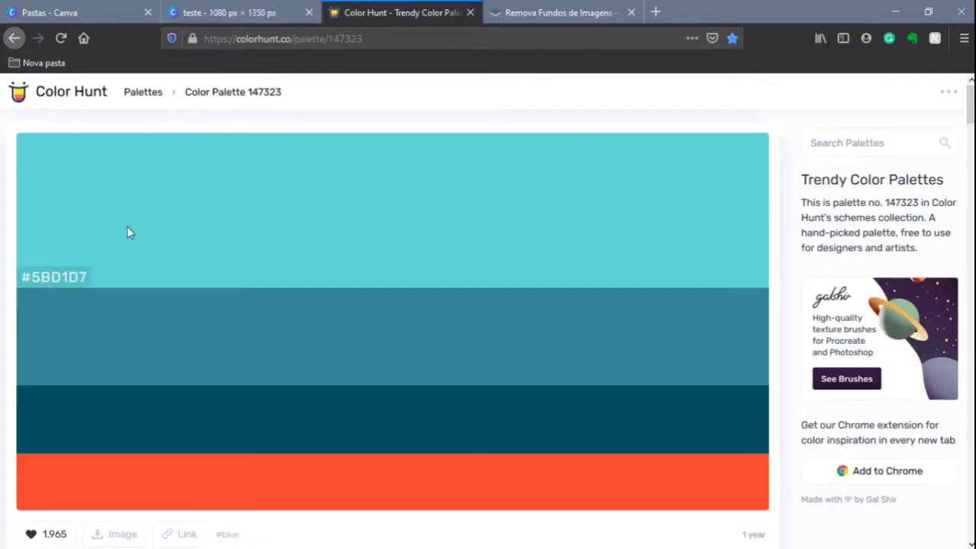
left_click(66, 279)
left_click(236, 12)
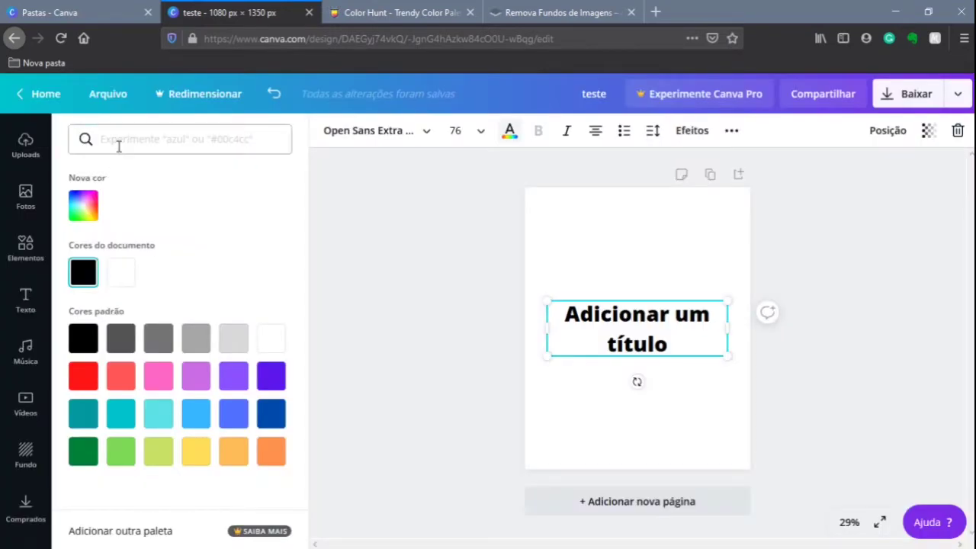
right_click(118, 146)
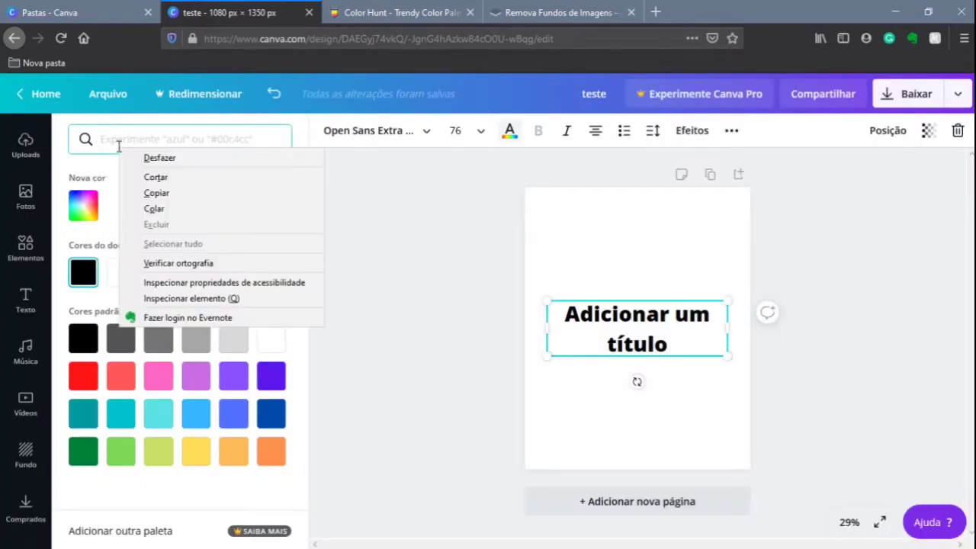
left_click(145, 209)
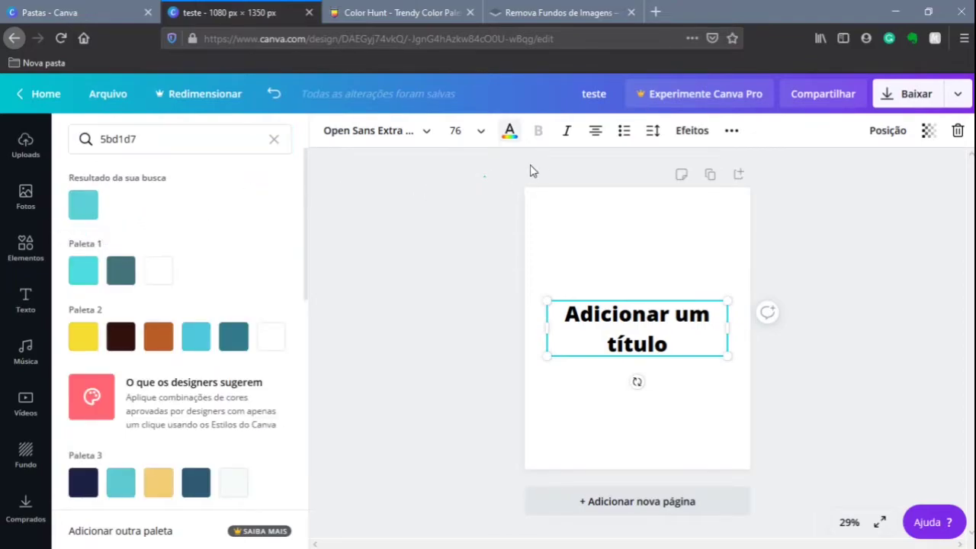
key("Escape")
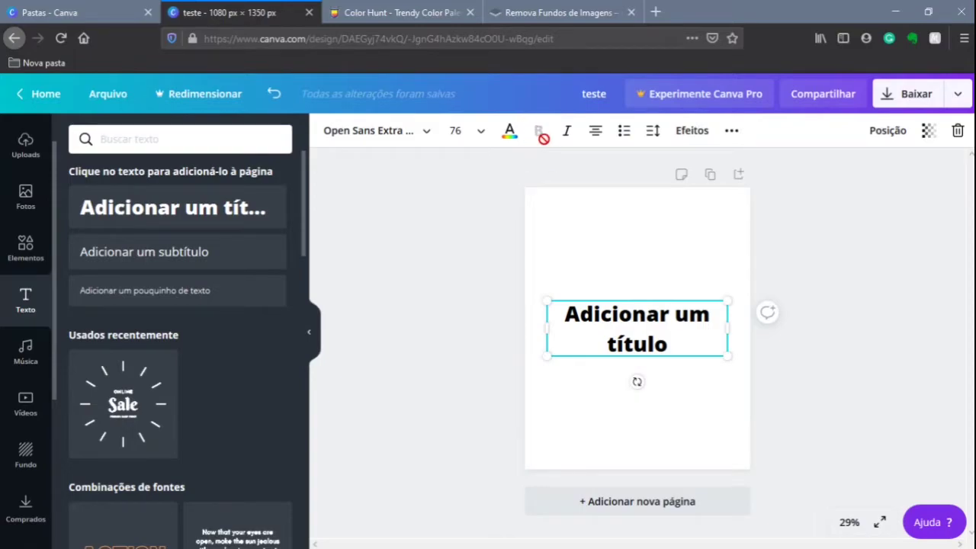
Cycle the title's alignment through left, justified and right, and back to centred.
left_click(595, 132)
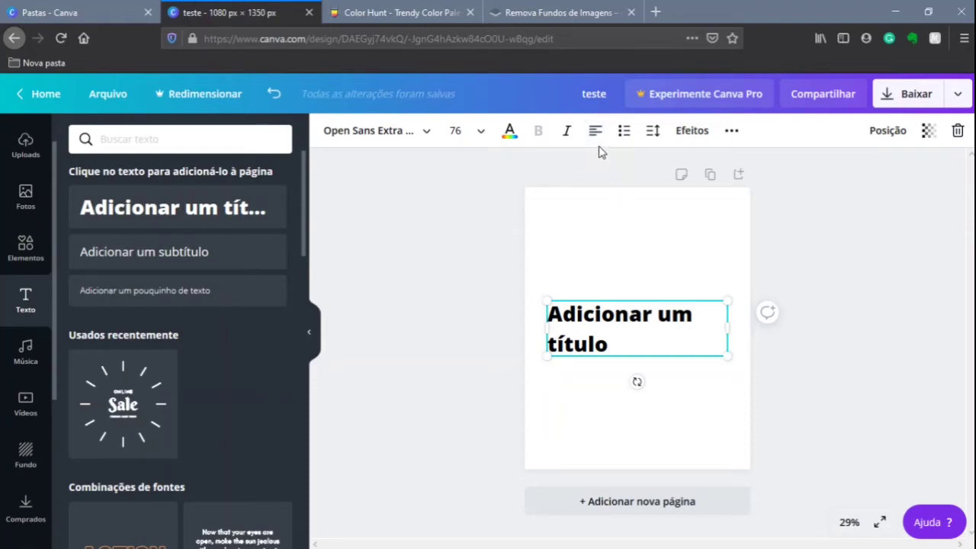
left_click(592, 138)
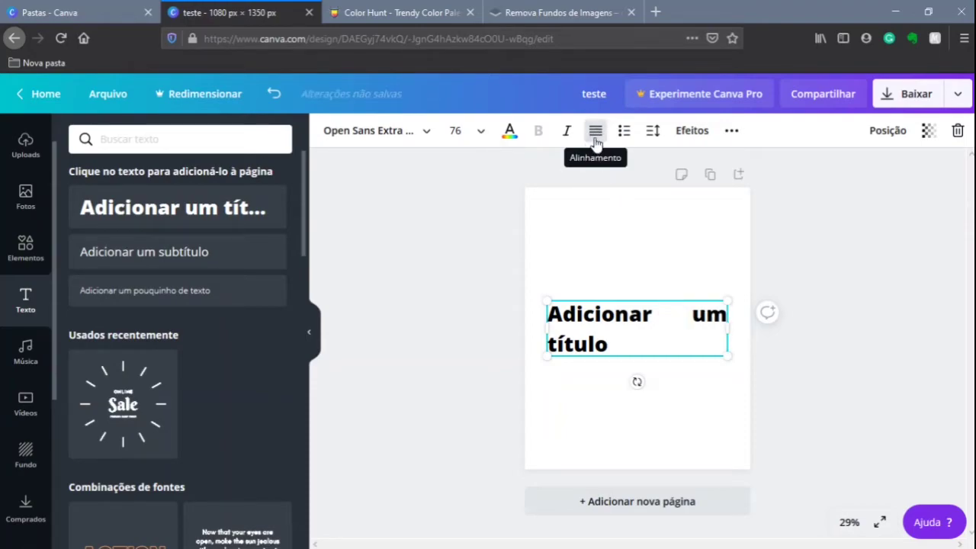
left_click(595, 133)
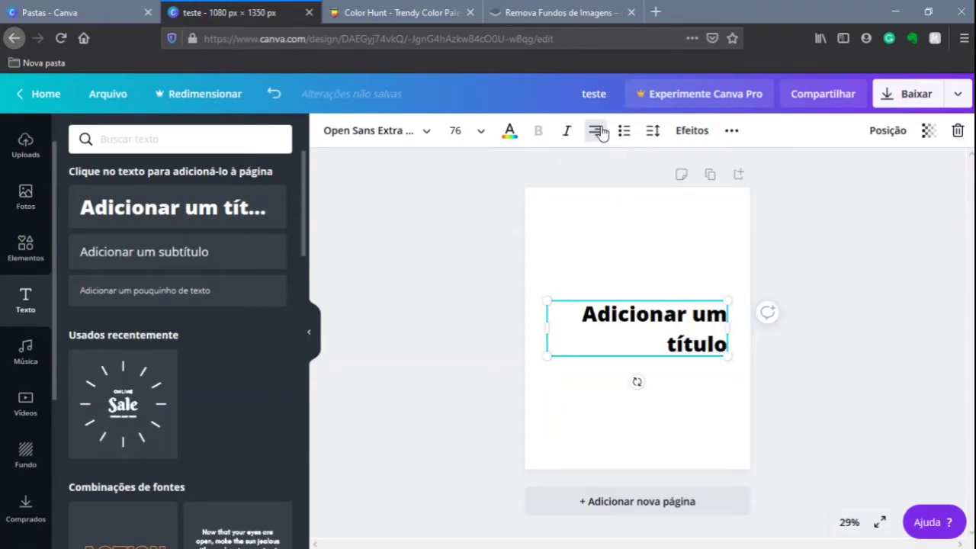
left_click(595, 131)
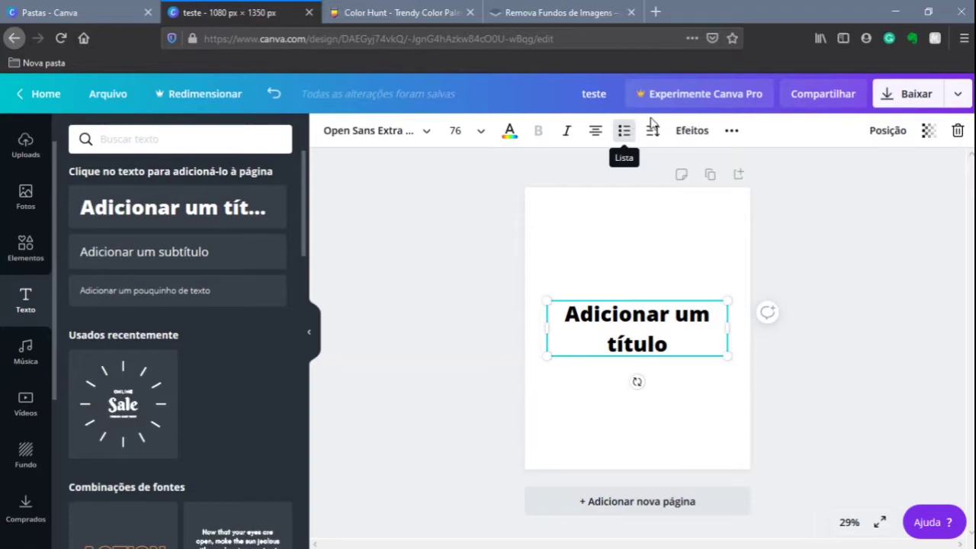
Try out the title's letter spacing and line height, restoring letter spacing to 0 and line height to 1,4.
left_click(652, 131)
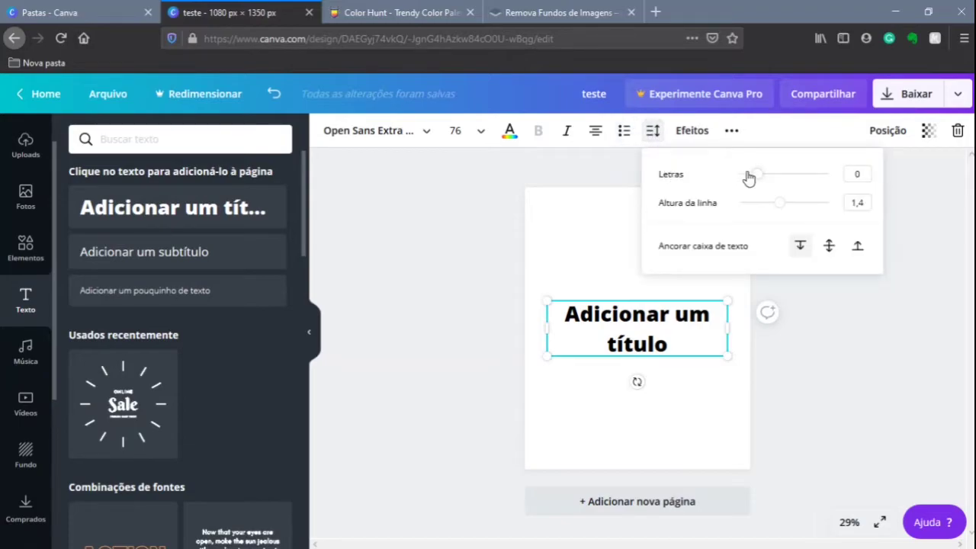
mouse_move(756, 174)
left_mouse_down()
mouse_move(786, 175)
mouse_move(757, 174)
left_mouse_up()
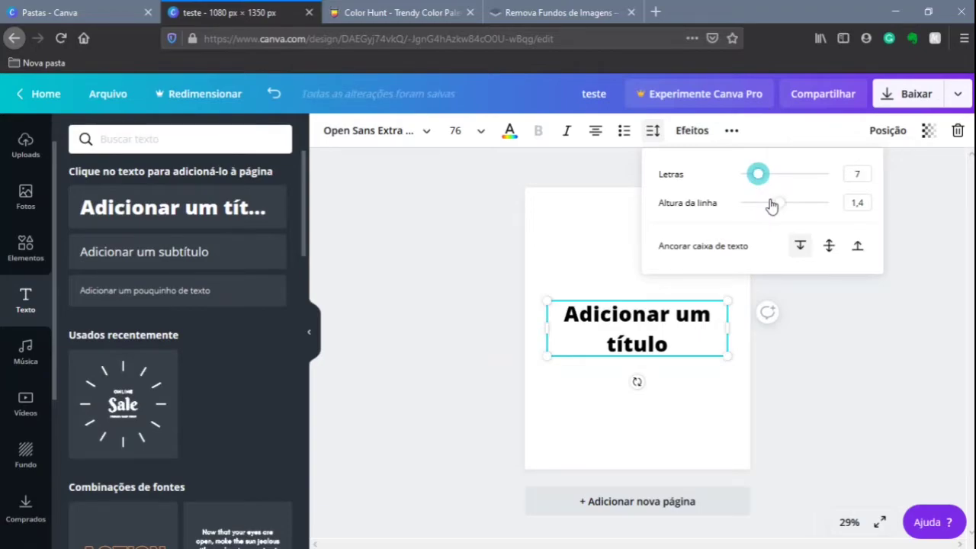
mouse_move(775, 207)
left_mouse_down()
mouse_move(805, 206)
mouse_move(720, 208)
mouse_move(783, 208)
left_mouse_up()
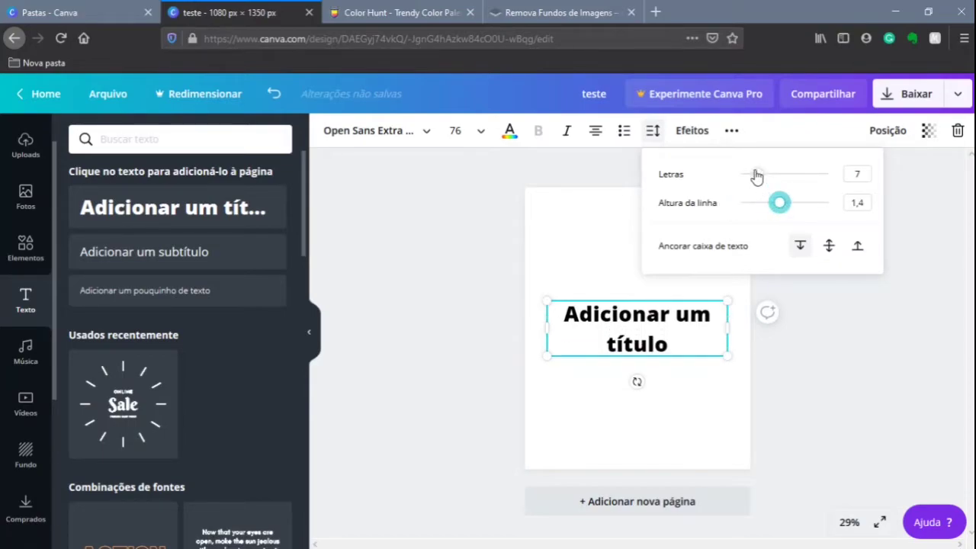
mouse_move(755, 177)
left_mouse_down()
mouse_move(747, 173)
mouse_move(758, 176)
left_mouse_up()
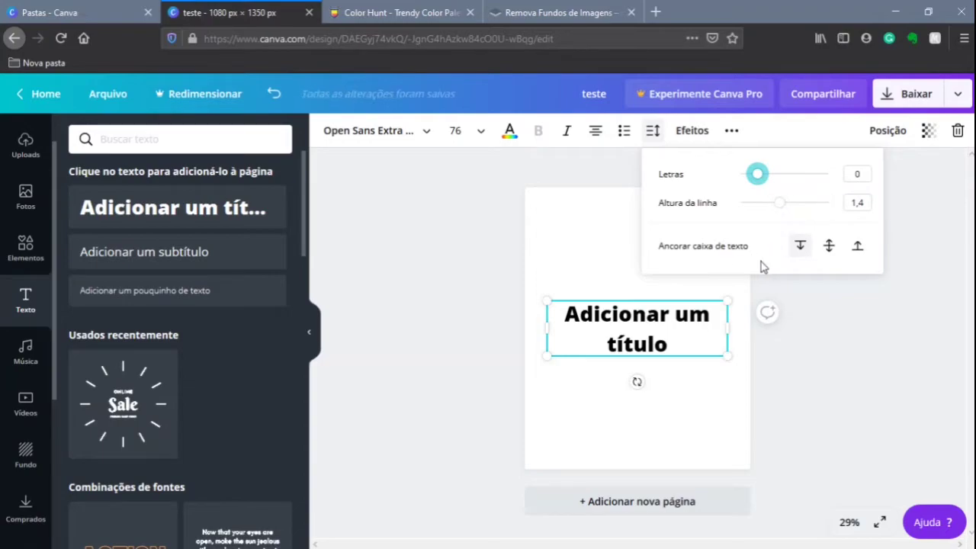
Try the Sombreado, Flutuante, Vazado, Desalinhado and Eco effects on the title, setting Eco's distance to 46.
left_click(691, 133)
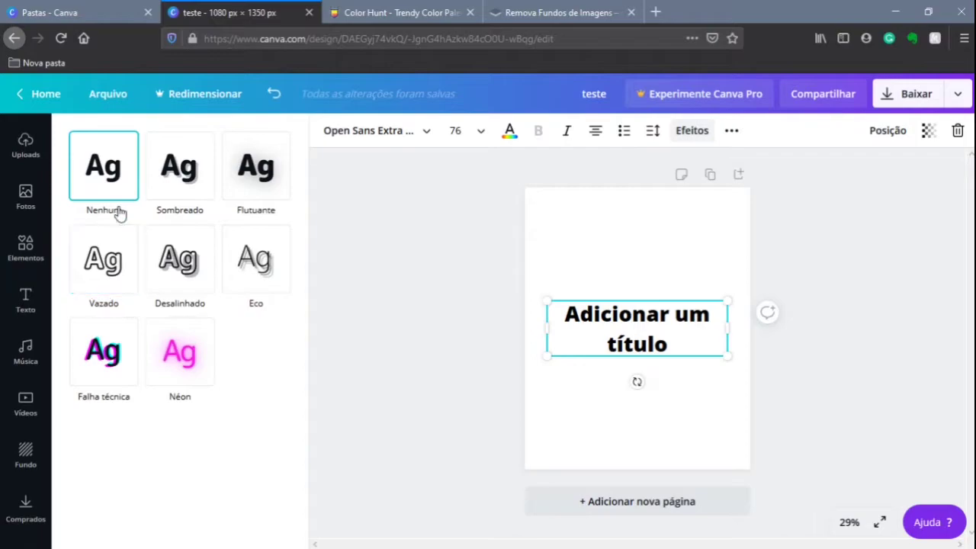
left_click(185, 183)
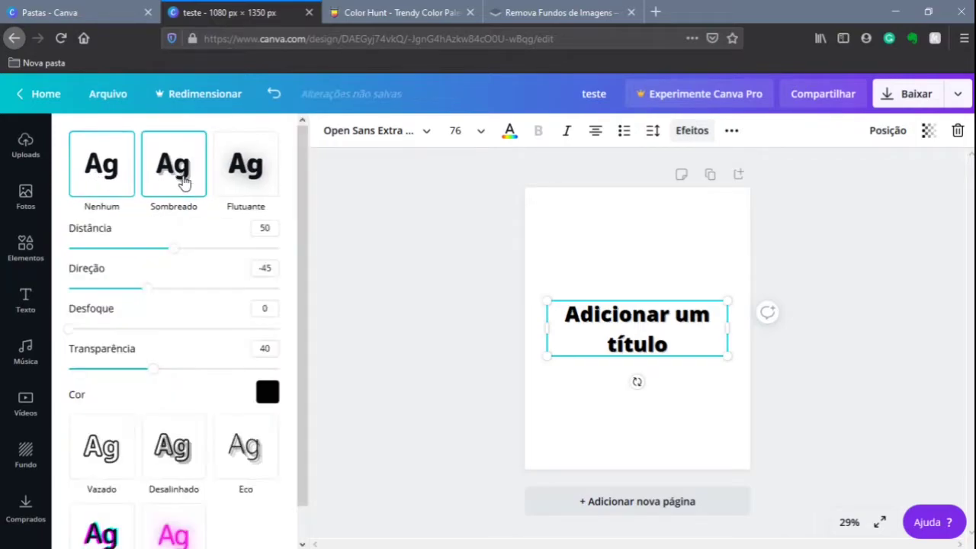
left_click(259, 181)
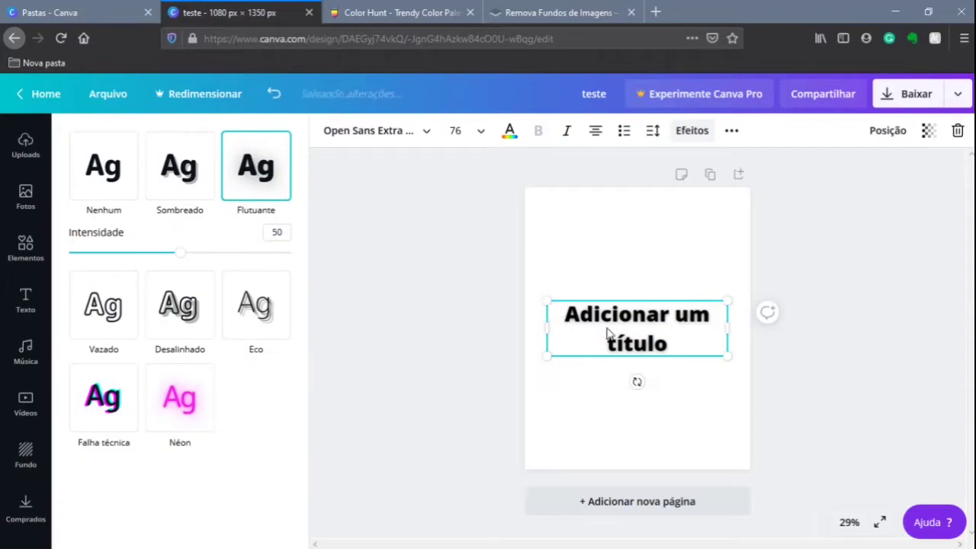
left_click(111, 308)
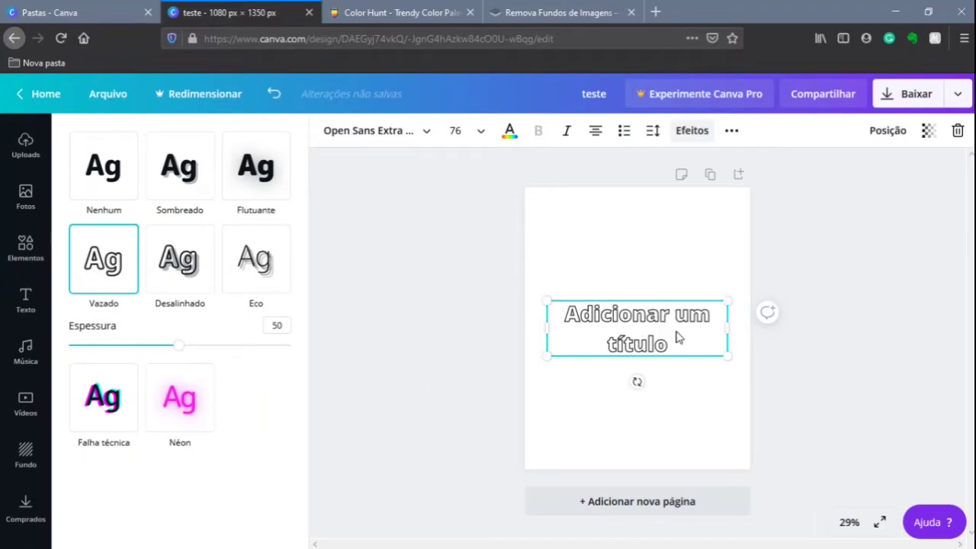
left_click(180, 263)
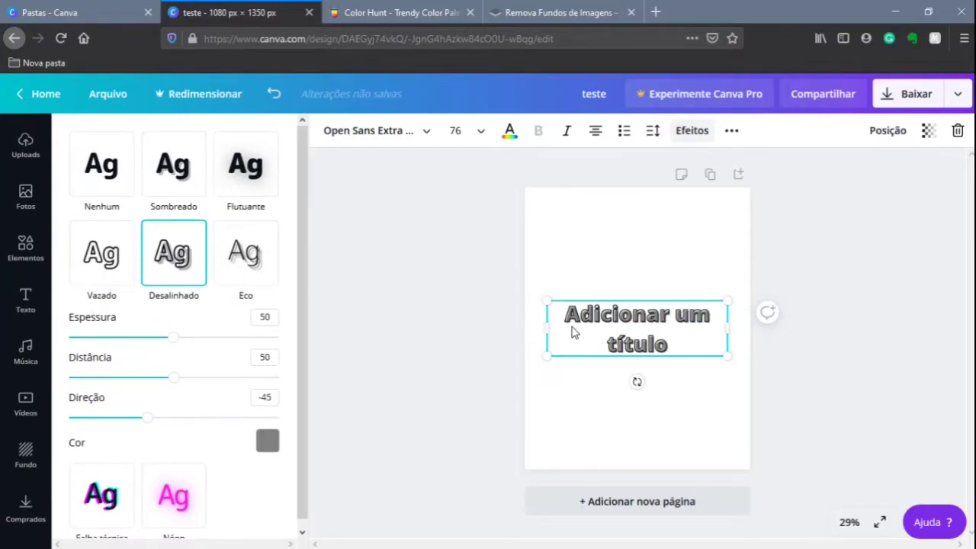
left_click(248, 267)
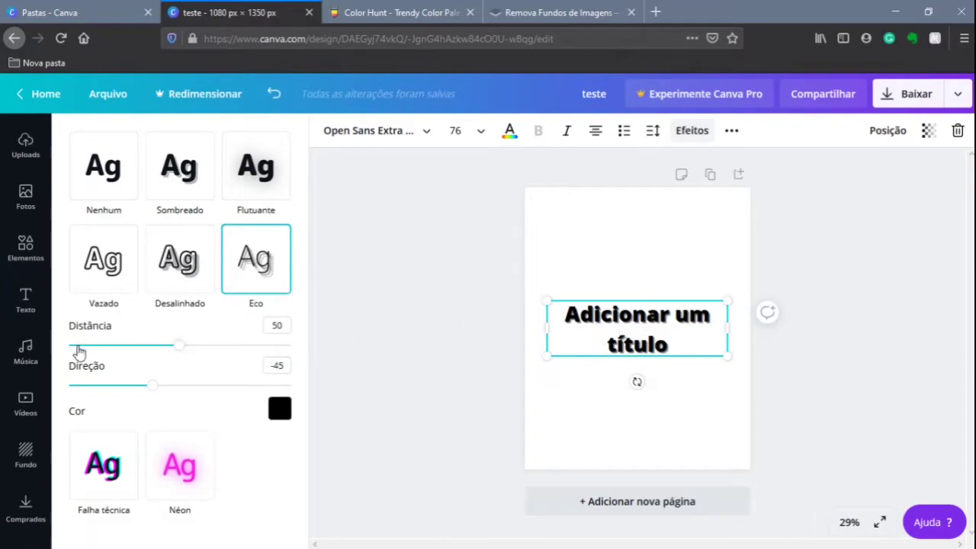
left_click_drag(152, 348, 173, 355)
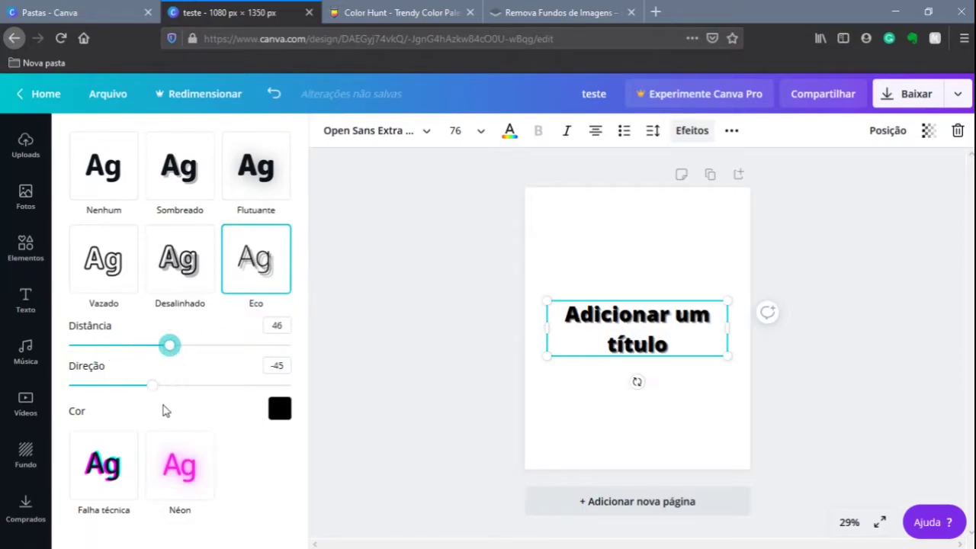
Try the Falha técnica and Néon effects on the title, set Néon's intensity to 52, and reset the effect to Nenhum.
left_click(103, 466)
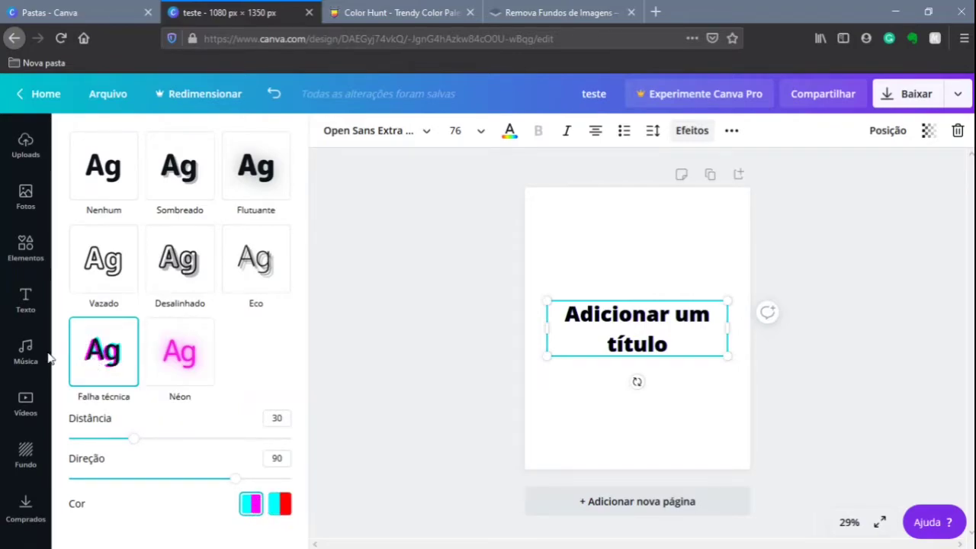
left_click(179, 351)
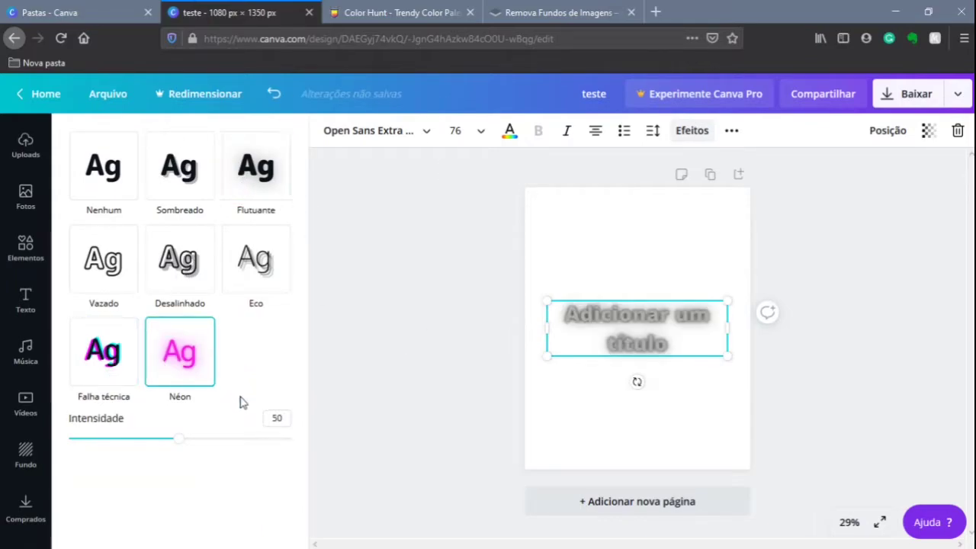
left_click_drag(244, 445, 183, 439)
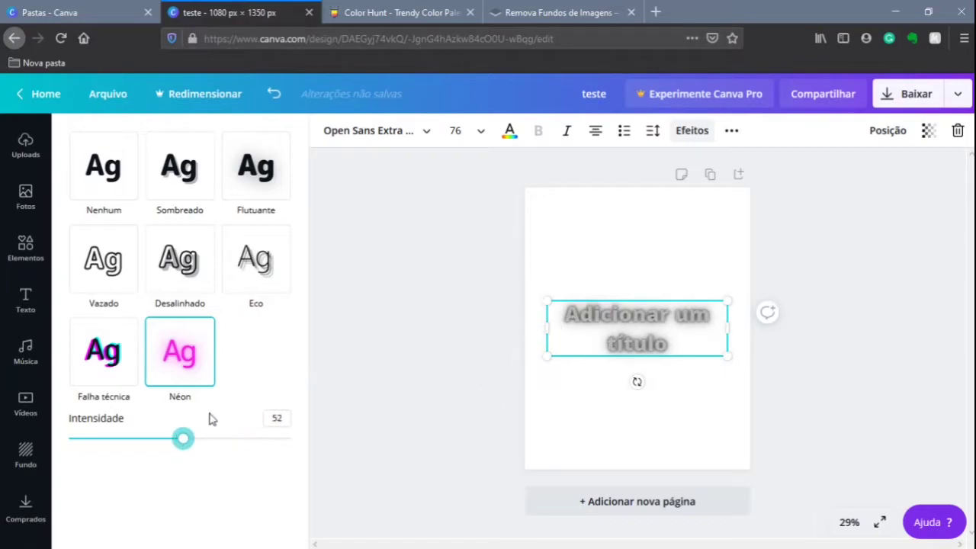
left_click(509, 131)
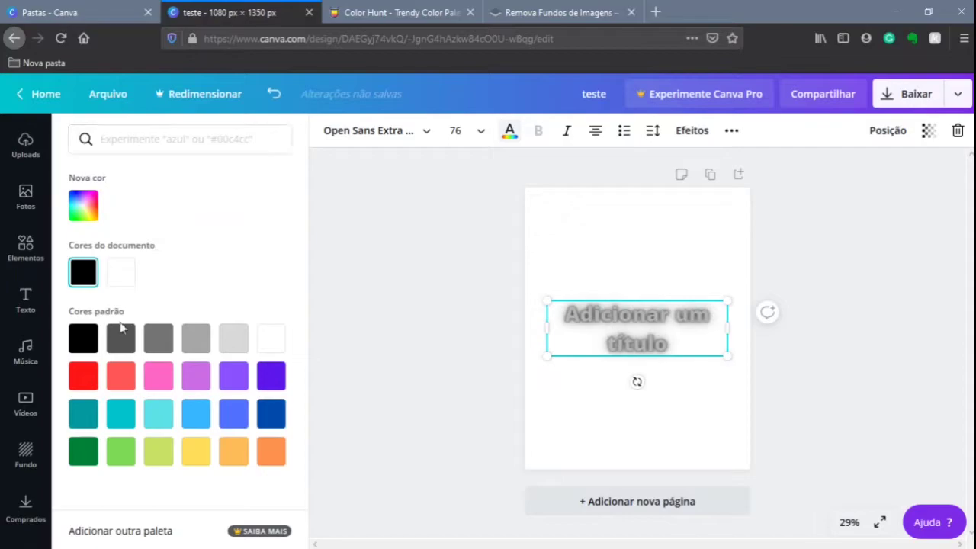
left_click(196, 376)
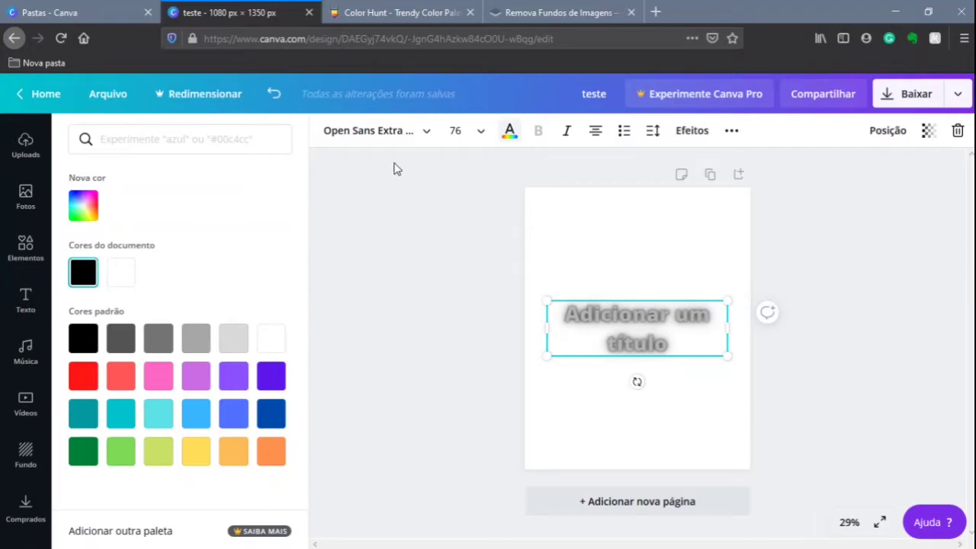
left_click(686, 131)
left_click(105, 191)
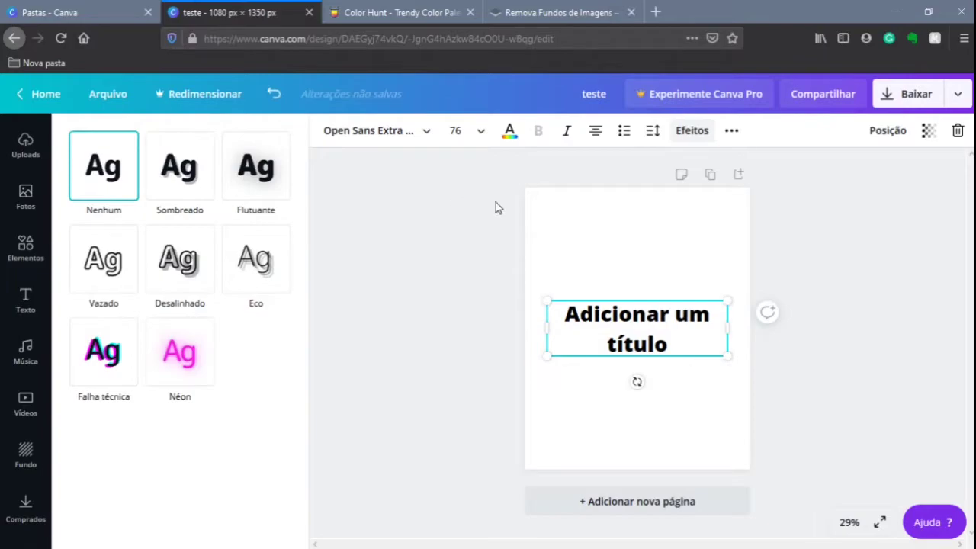
key("Escape")
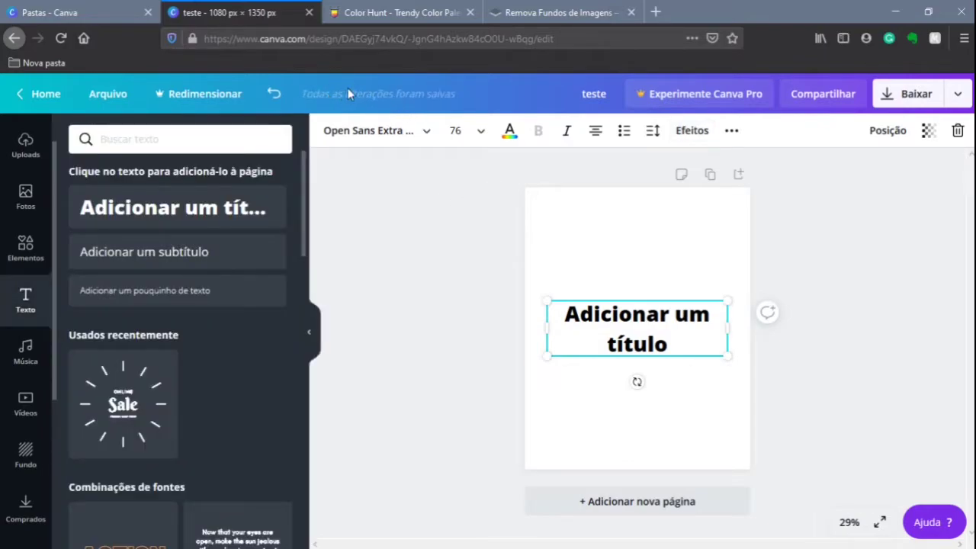
View what the Resize feature offers for the design and dismiss the Canva Pro offer.
left_click(277, 101)
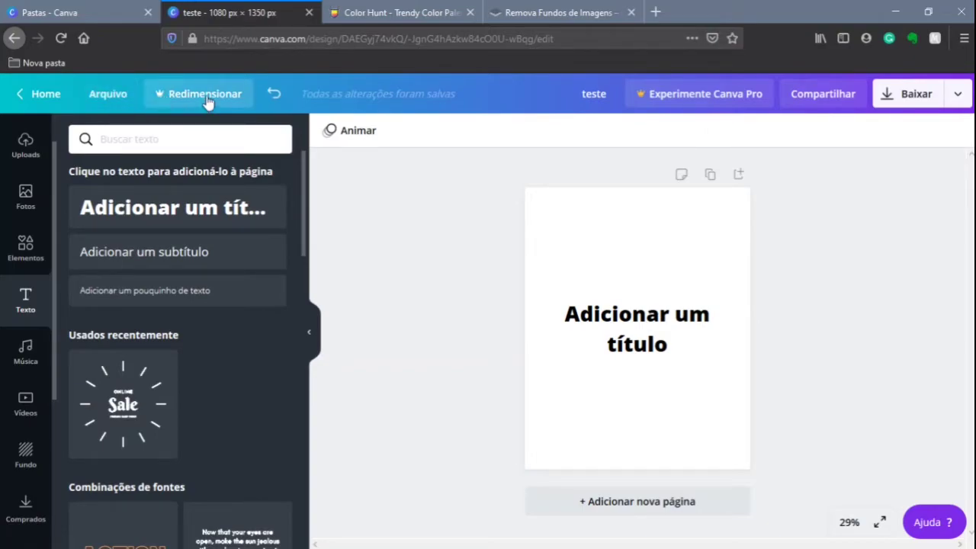
left_click(168, 94)
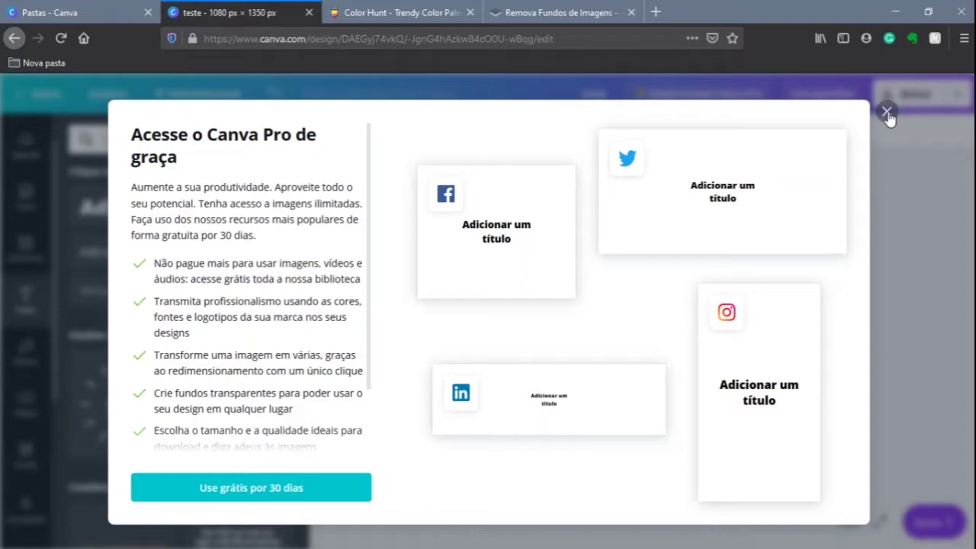
left_click(887, 113)
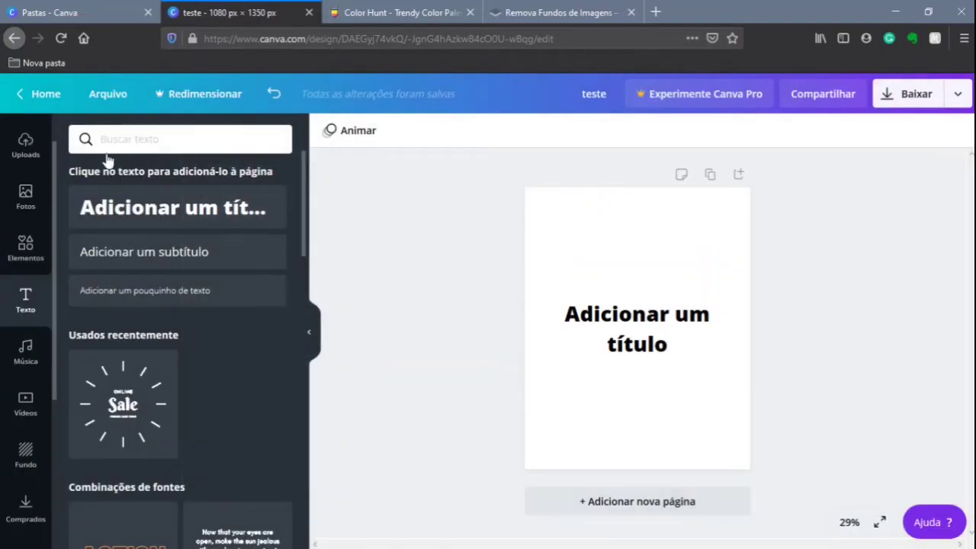
Show the rulers, margins and bleed area around the design page.
left_click(110, 96)
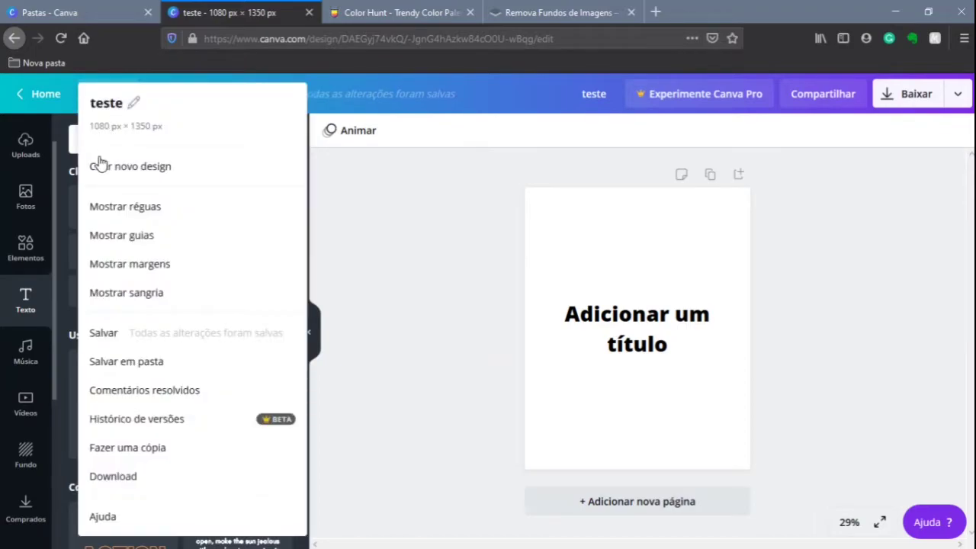
left_click(127, 208)
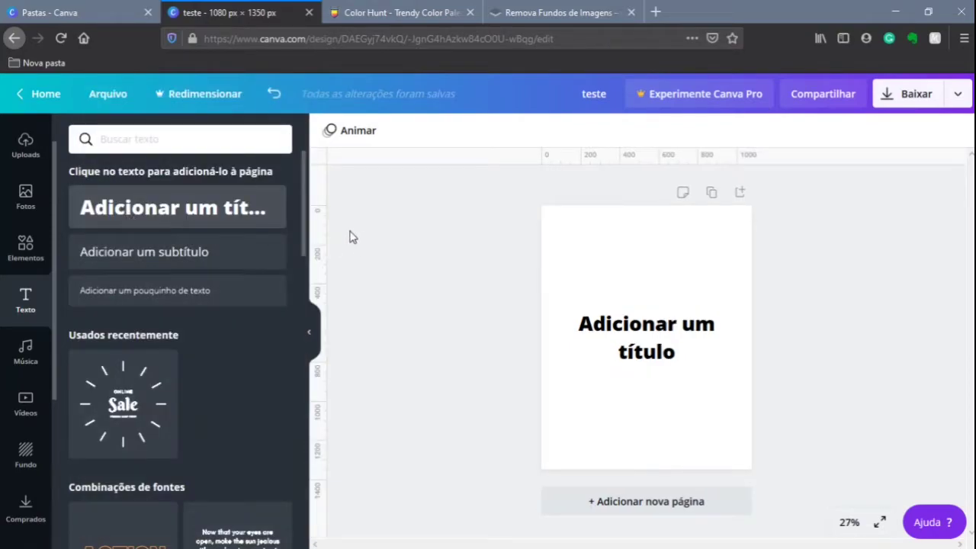
left_click(105, 95)
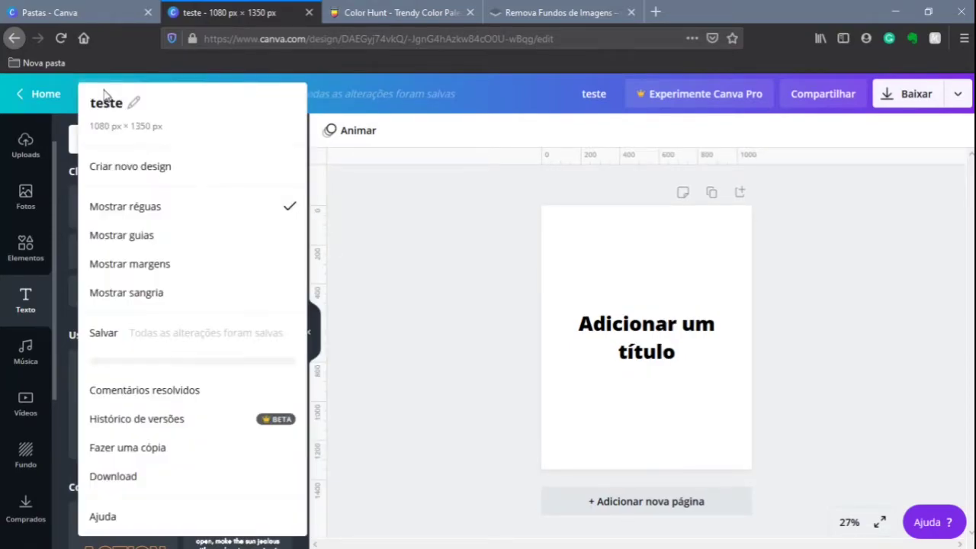
left_click(126, 271)
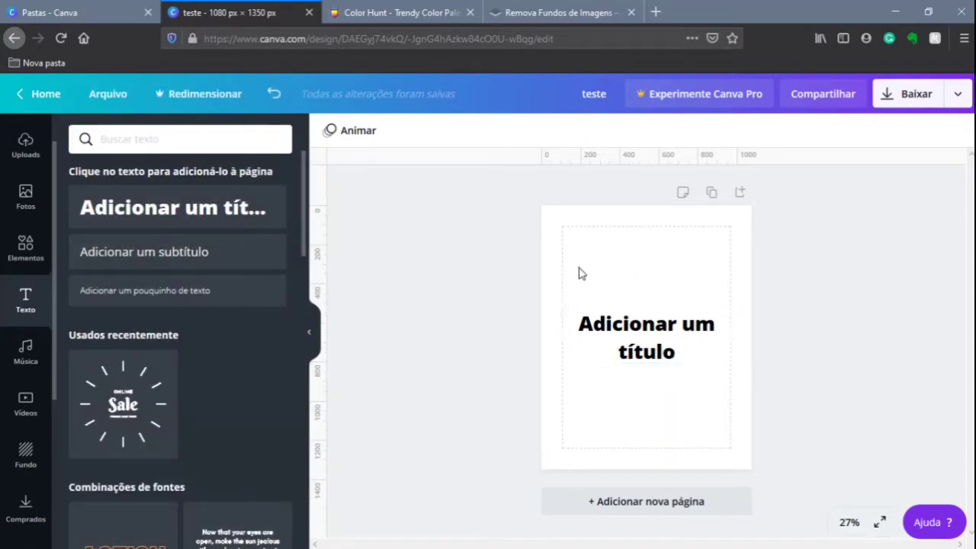
left_click(102, 93)
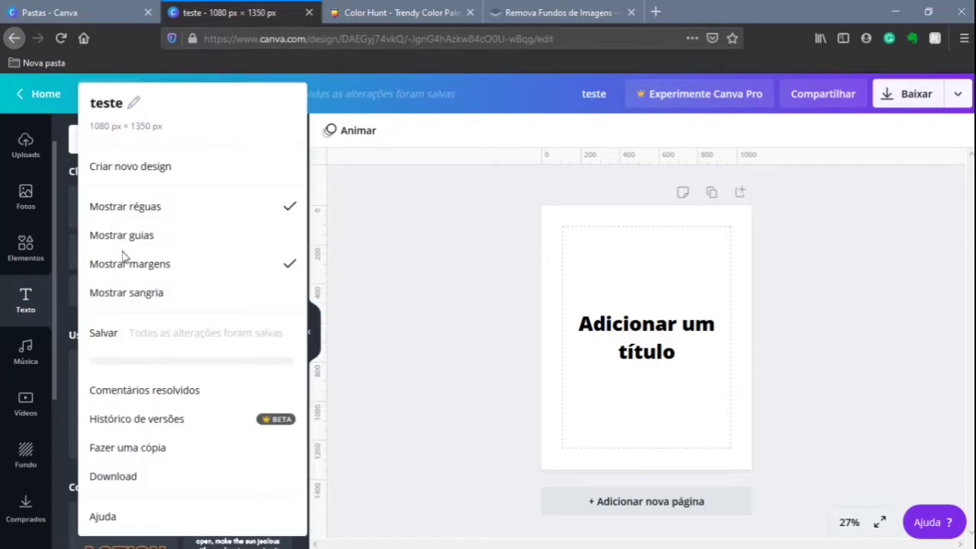
left_click(157, 299)
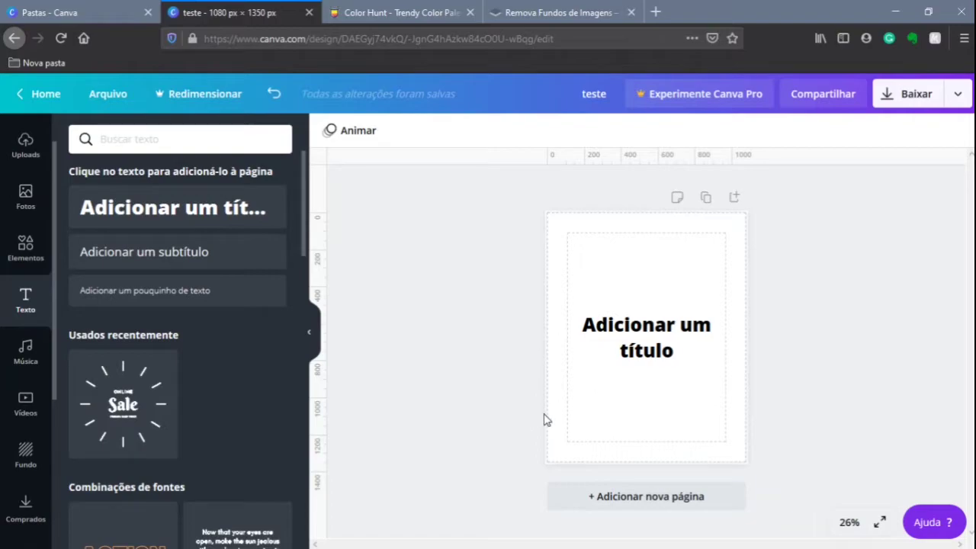
Hide the bleed area and margins, and place a vertical guide along the page's left edge.
left_click(122, 93)
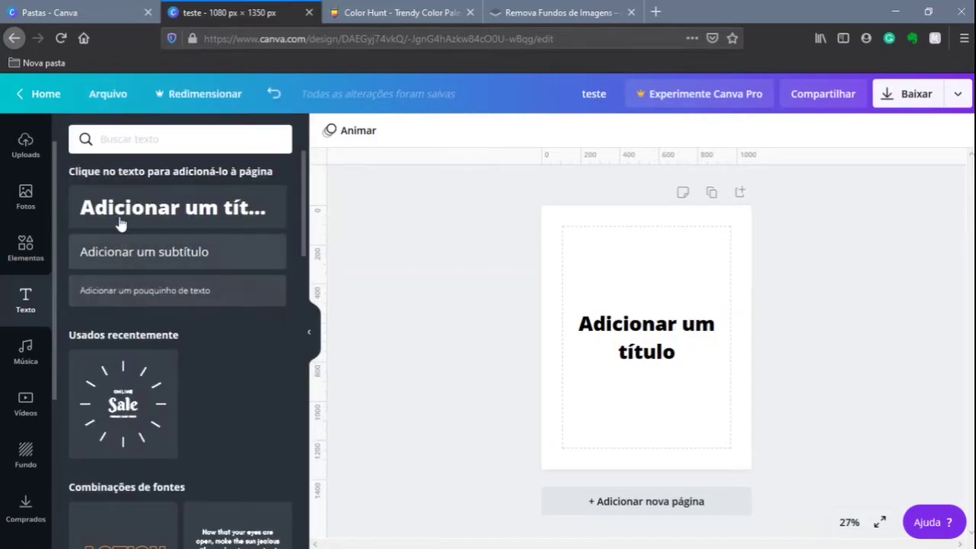
left_click(106, 94)
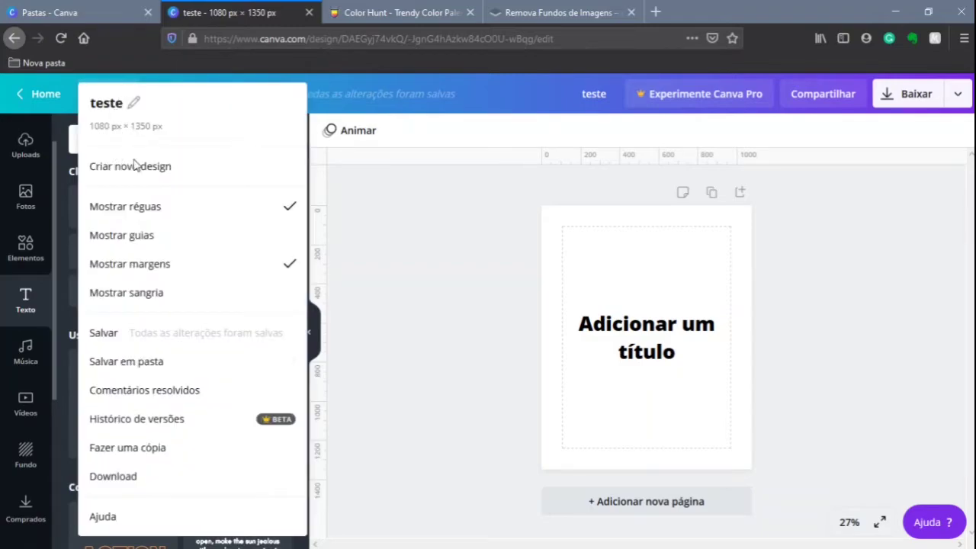
left_click(173, 276)
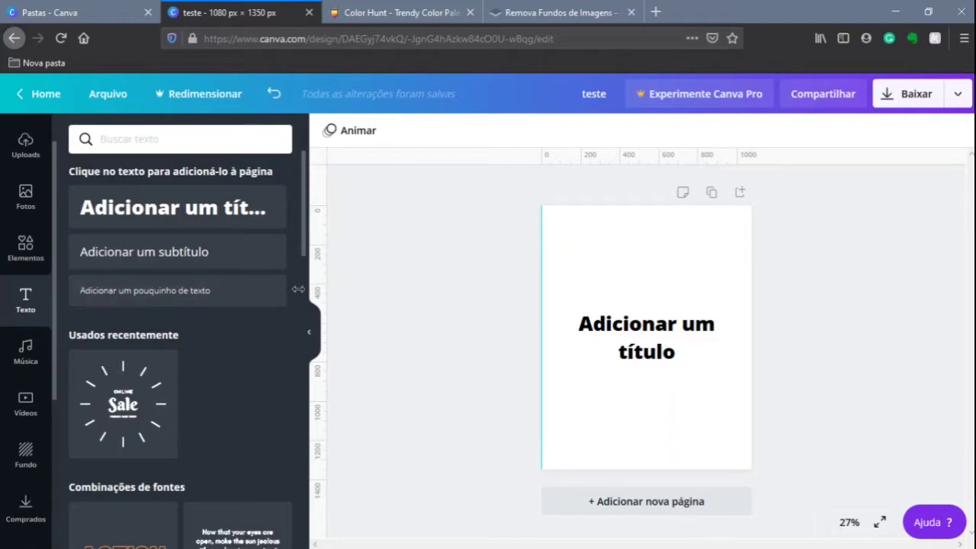
left_click_drag(316, 277, 542, 298)
Hide the guides and the rulers on the design page.
left_click(103, 94)
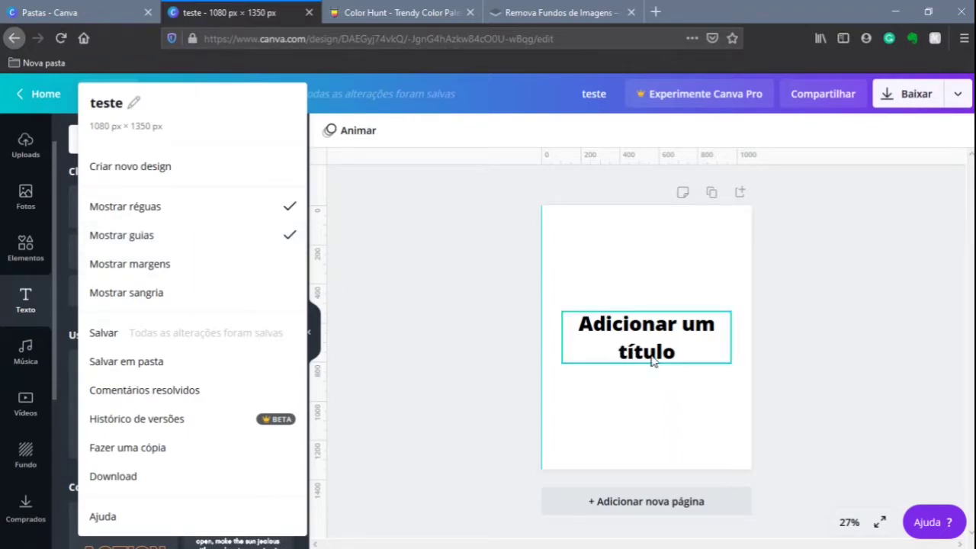
left_click(161, 228)
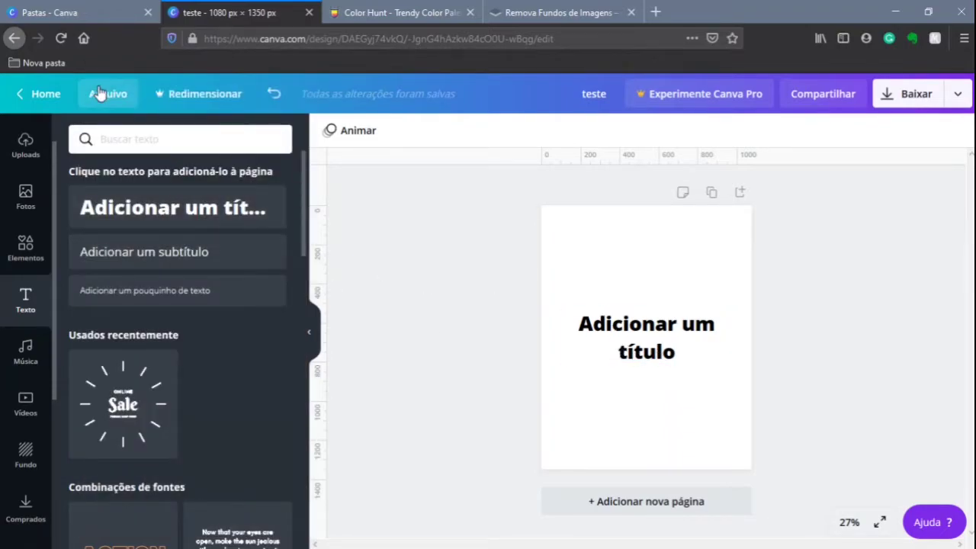
left_click(103, 94)
left_click(140, 213)
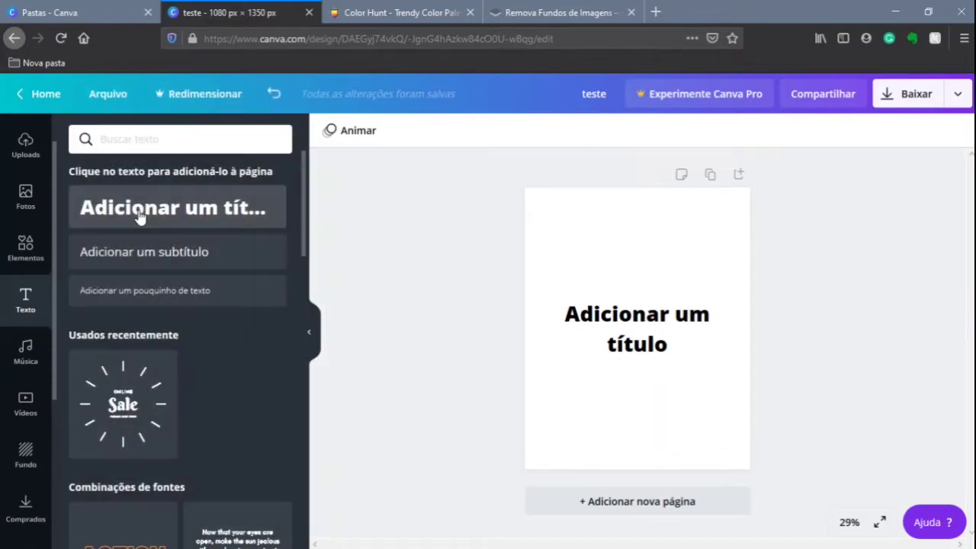
View the design's file options and its resolved comments, and leave them.
left_click(117, 107)
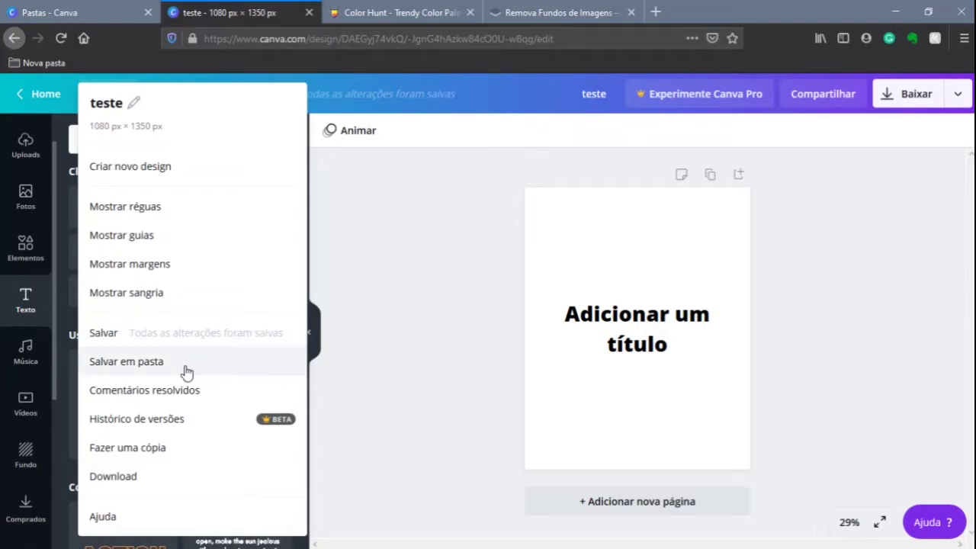
left_click(150, 401)
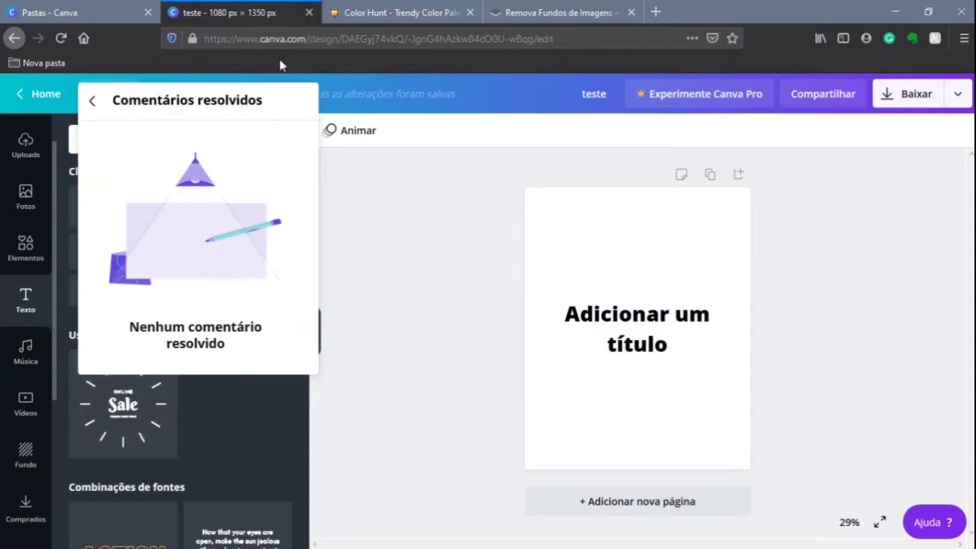
left_click(92, 100)
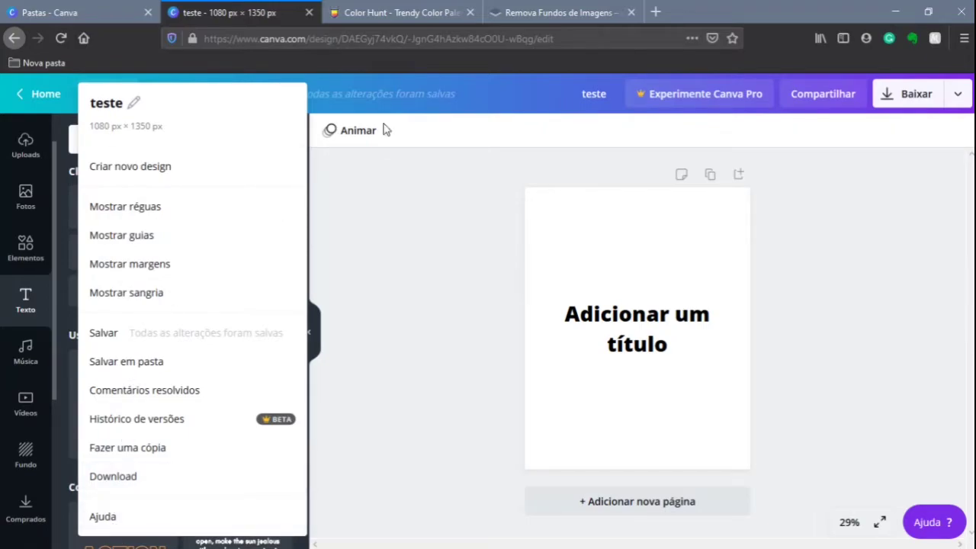
left_click(415, 137)
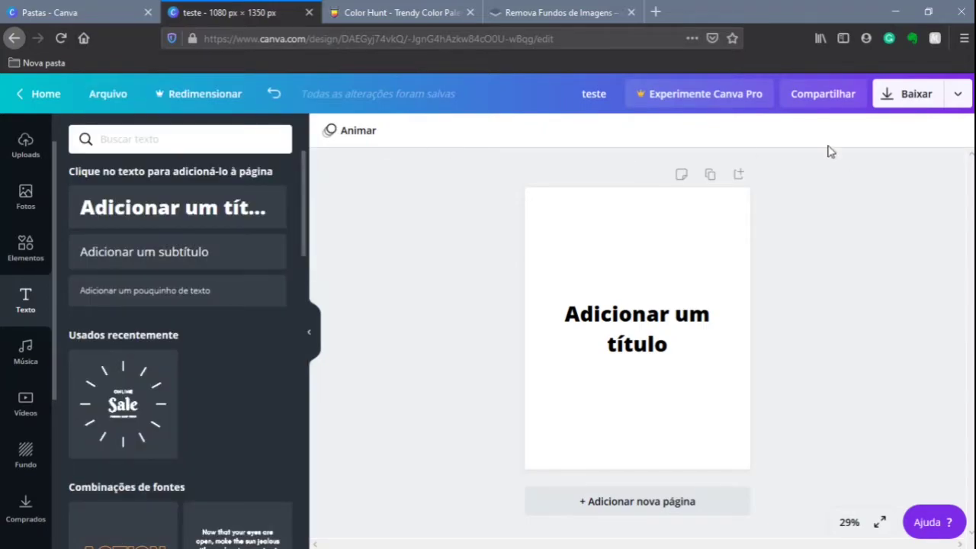
Expand the full list of options for publishing the design.
left_click(960, 93)
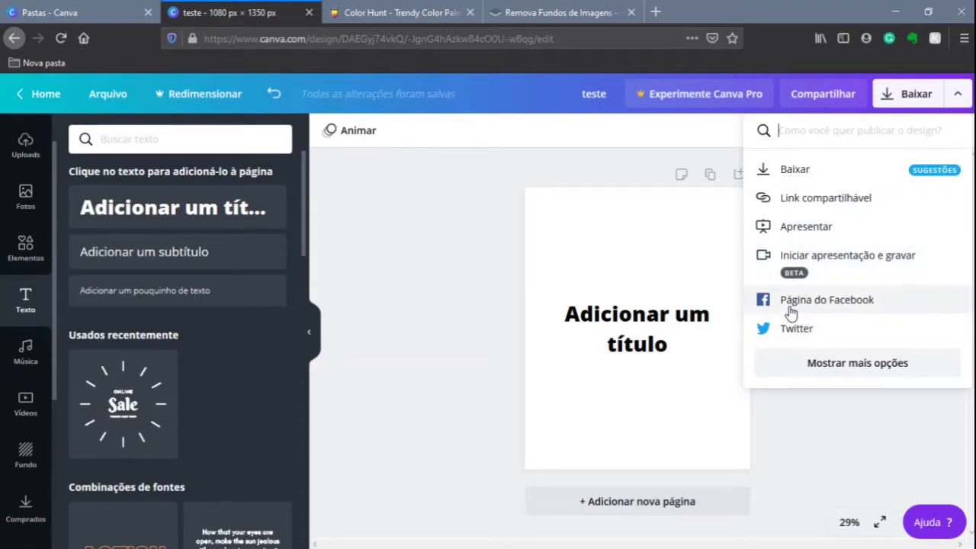
left_click(859, 369)
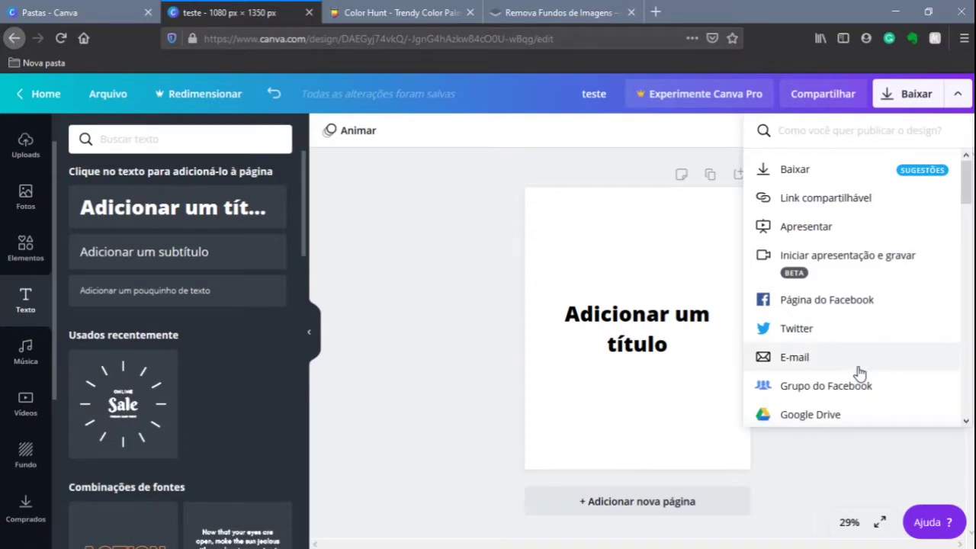
Look through the full list of publishing options, from social networks to print products, and return to its start.
scroll(830, 407, "down", 3)
scroll(830, 410, "down", 6)
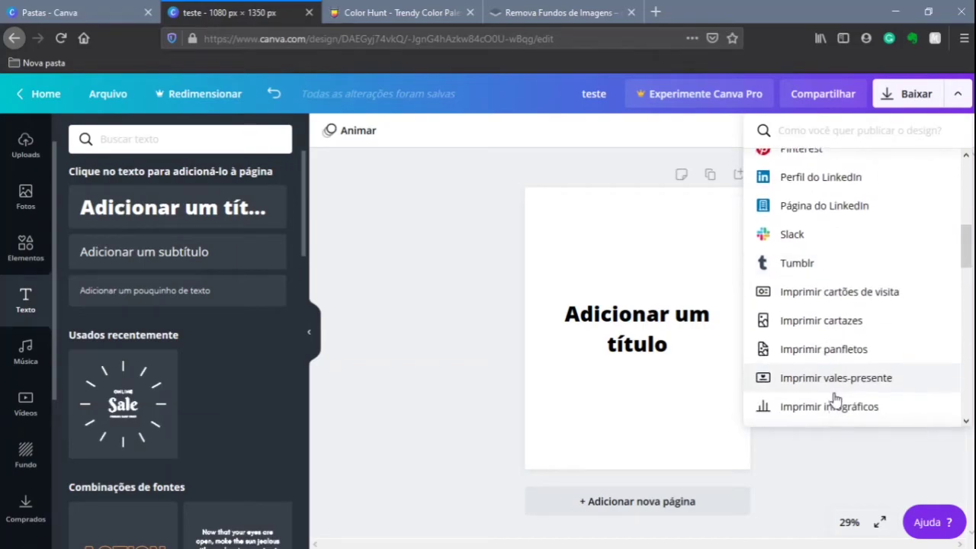
scroll(835, 400, "down", 6)
scroll(833, 381, "up", 6)
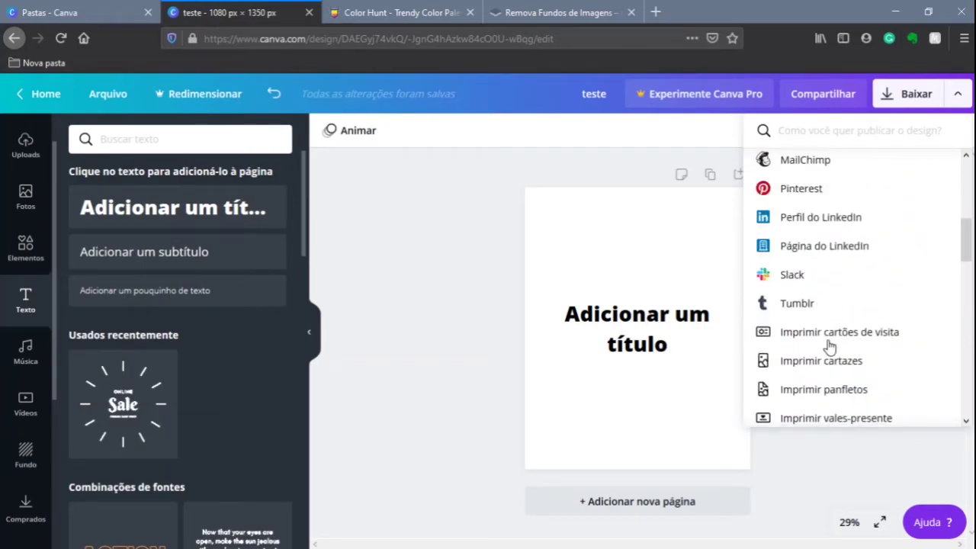
scroll(830, 367, "up", 5)
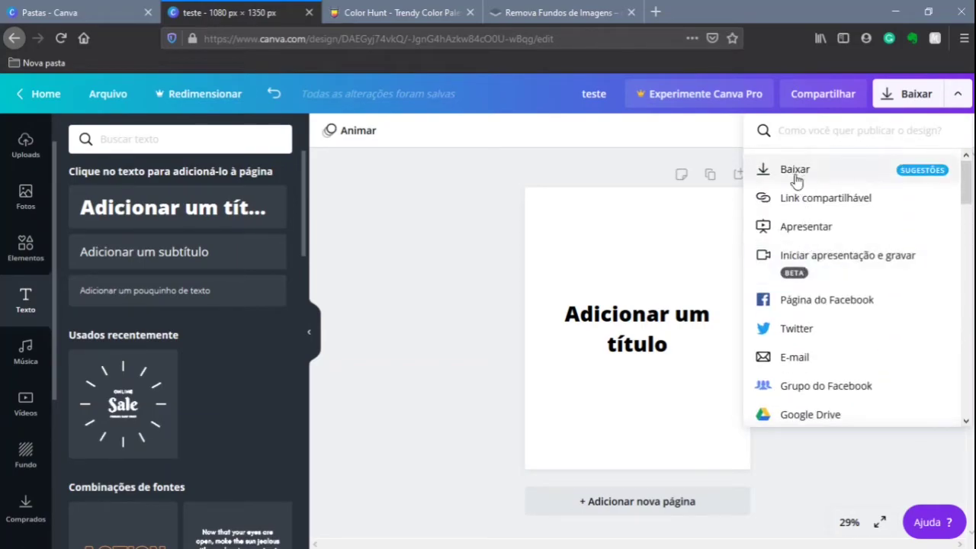
View the download file formats, keep PNG selected, and leave the download options without downloading.
left_click(776, 170)
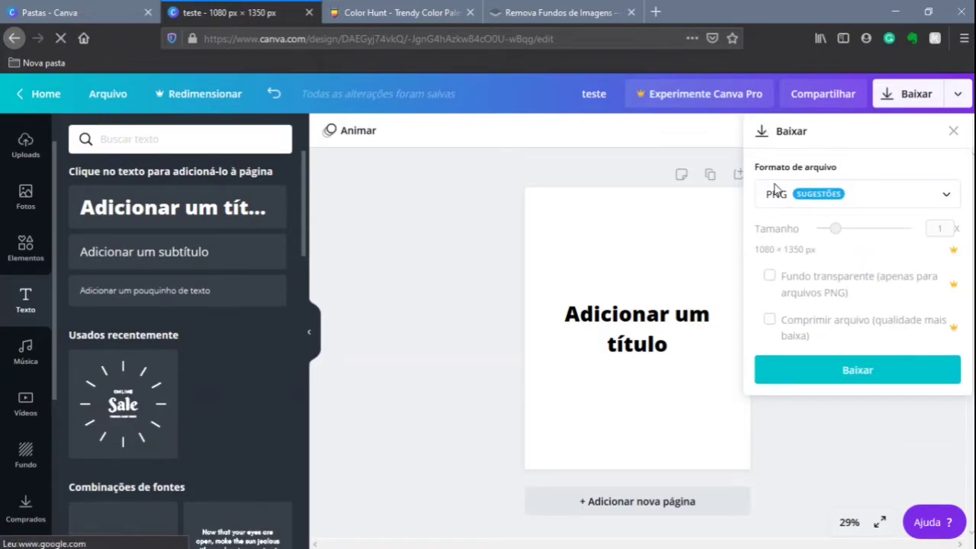
left_click(941, 201)
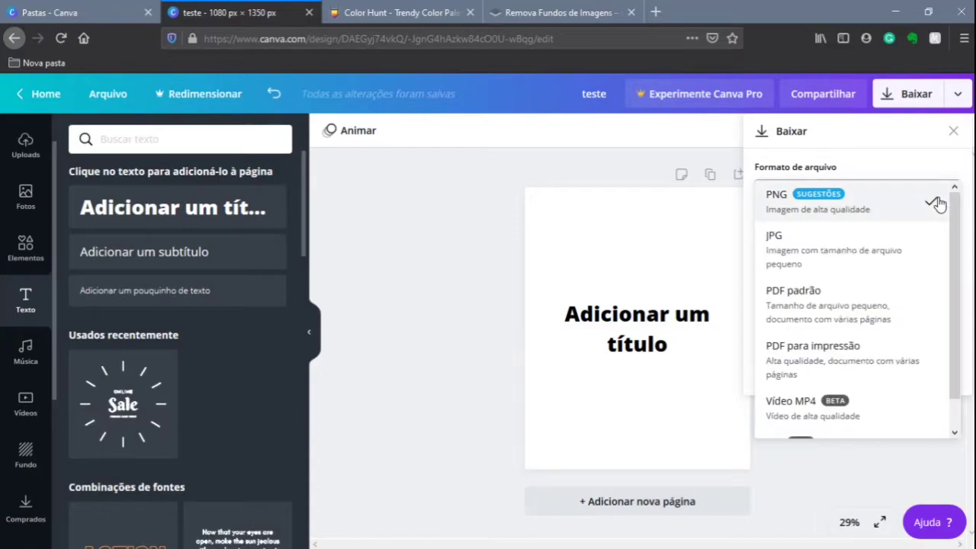
left_click(812, 208)
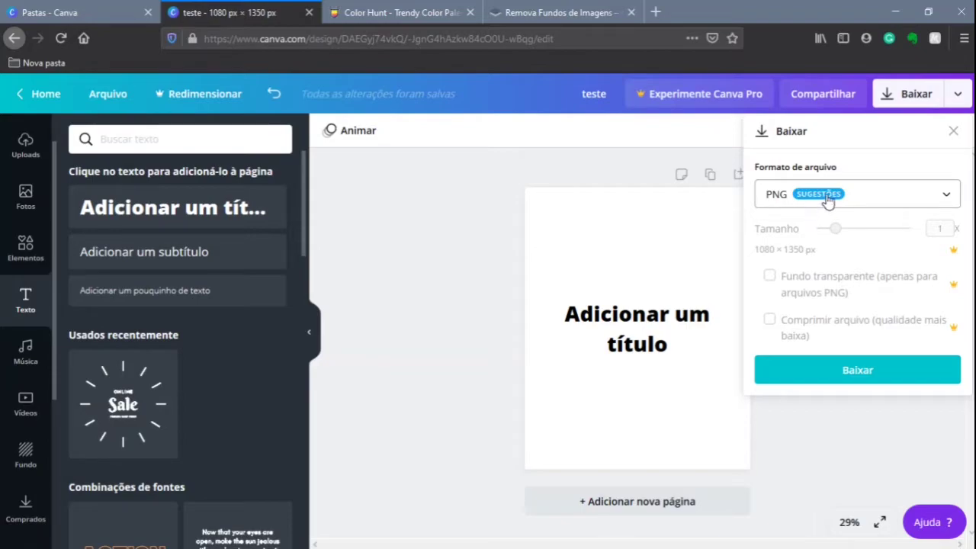
left_click(954, 132)
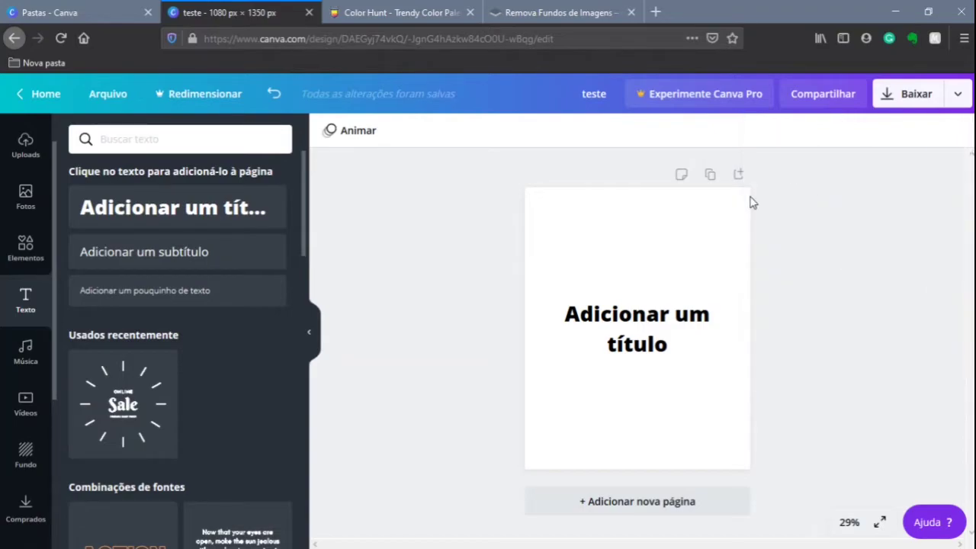
Browse the available fonts for the page title and change its font to Edo.
left_click(653, 325)
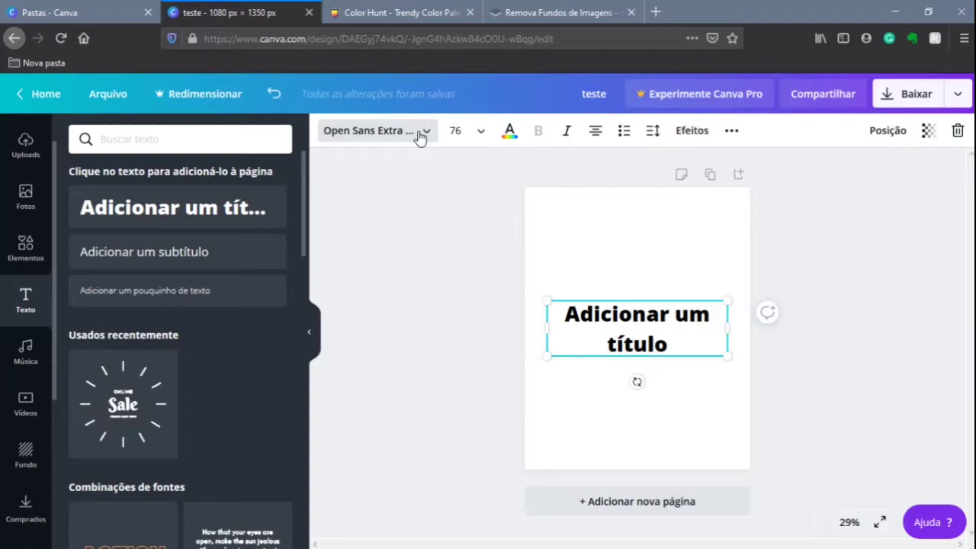
left_click(420, 134)
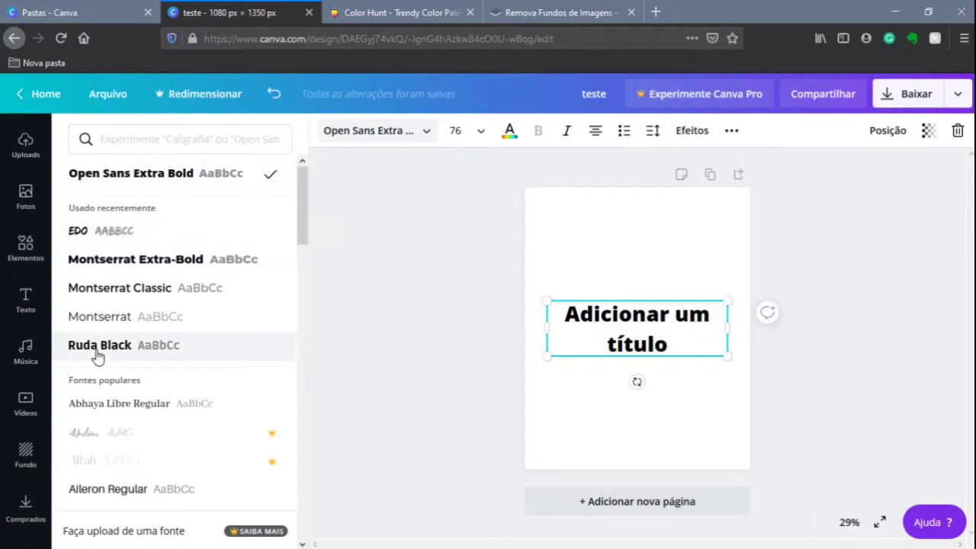
scroll(120, 458, "down", 1)
scroll(110, 496, "down", 3)
scroll(112, 487, "down", 1)
scroll(114, 475, "up", 4)
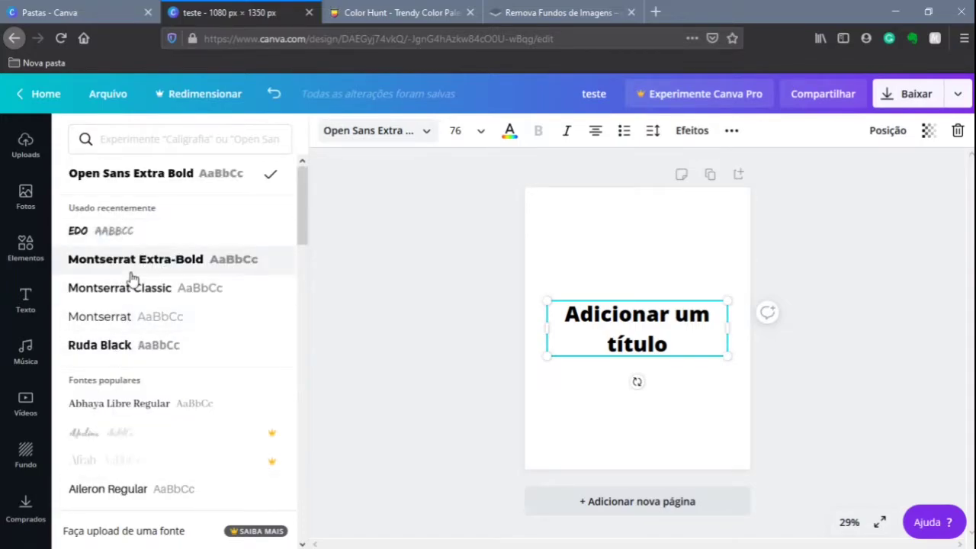
left_click(85, 236)
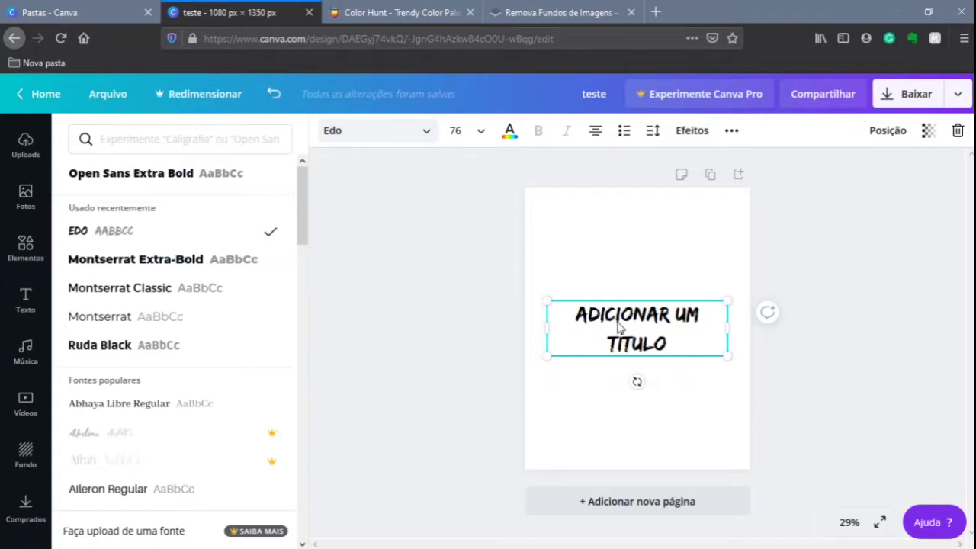
View the page zoom levels and enlarge the design view to 50%.
left_click(849, 522)
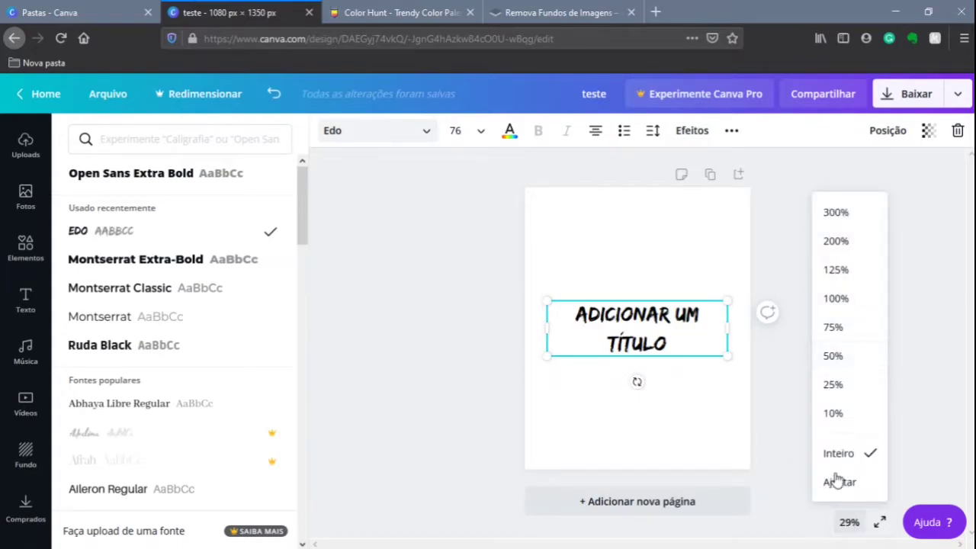
left_click(846, 524)
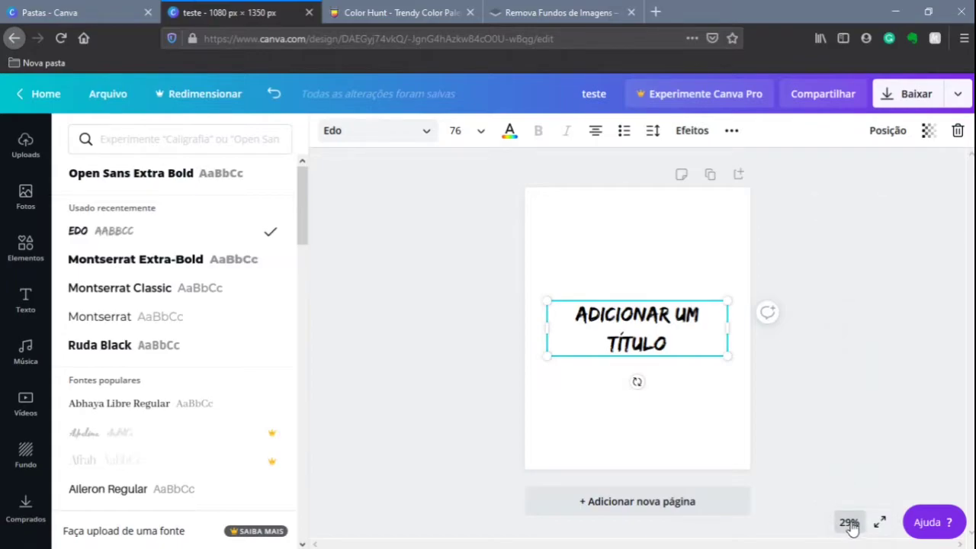
left_click(849, 522)
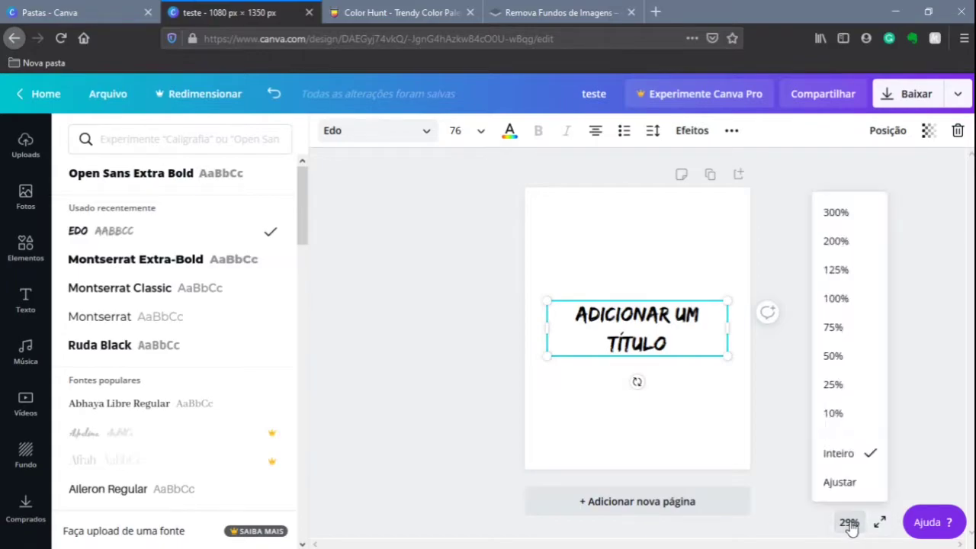
left_click(836, 358)
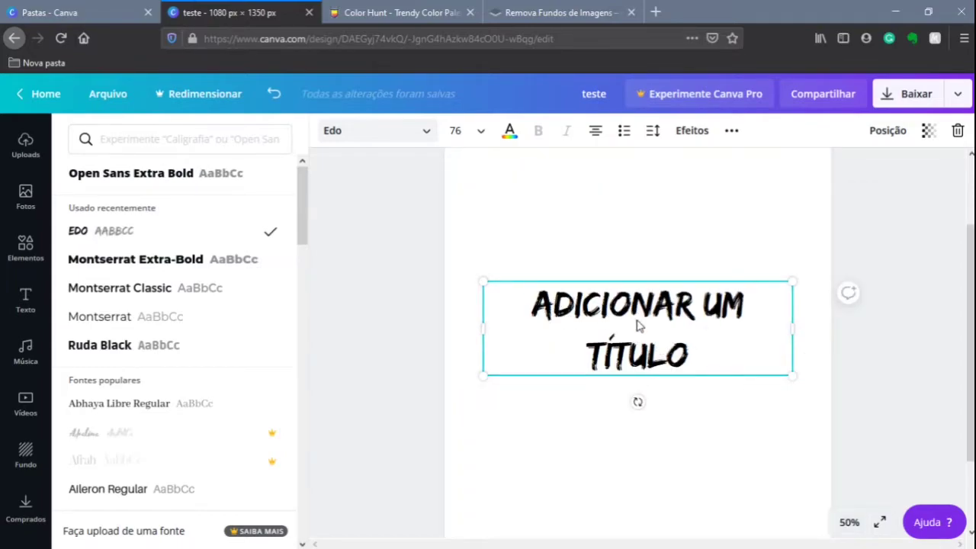
left_click(848, 522)
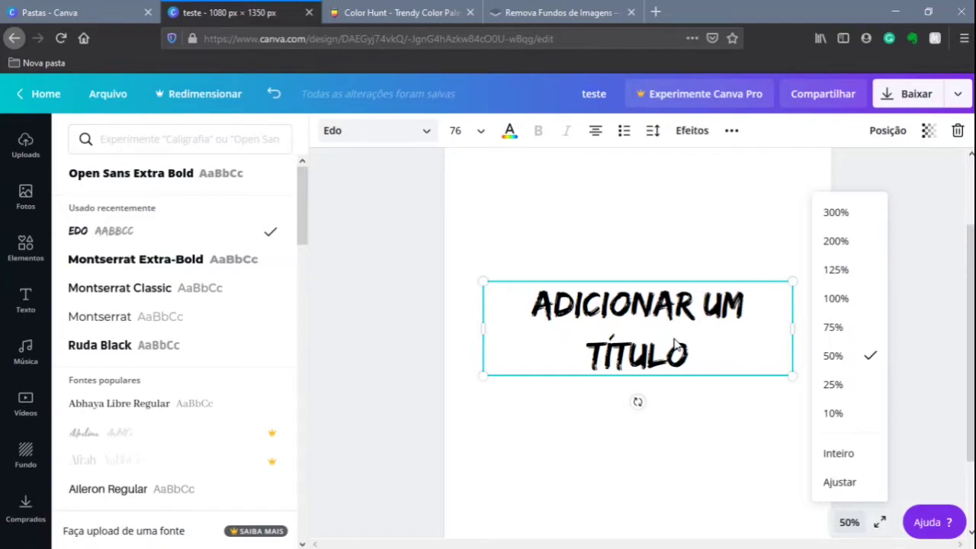
left_click(848, 523)
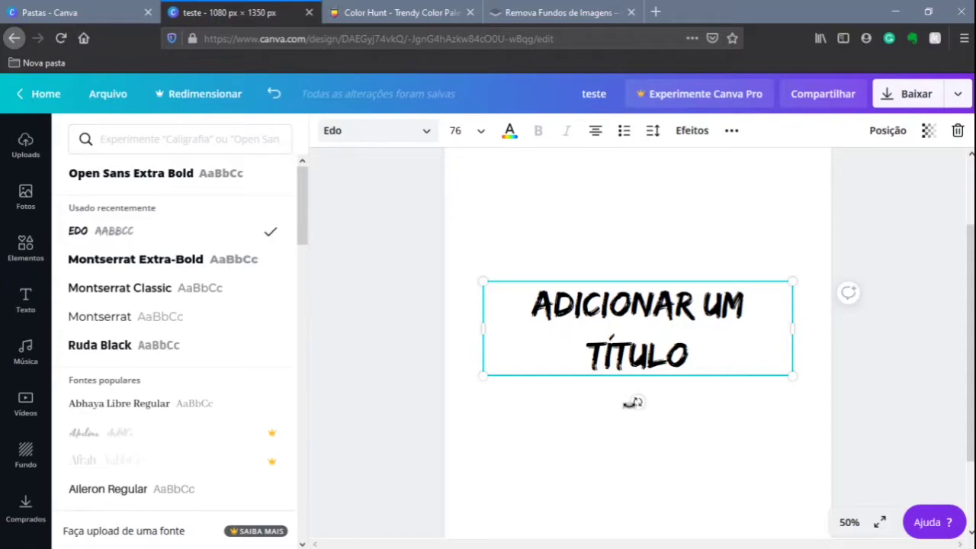
Check the title's context options, and place a duplicate of the title directly below the original.
right_click(616, 361)
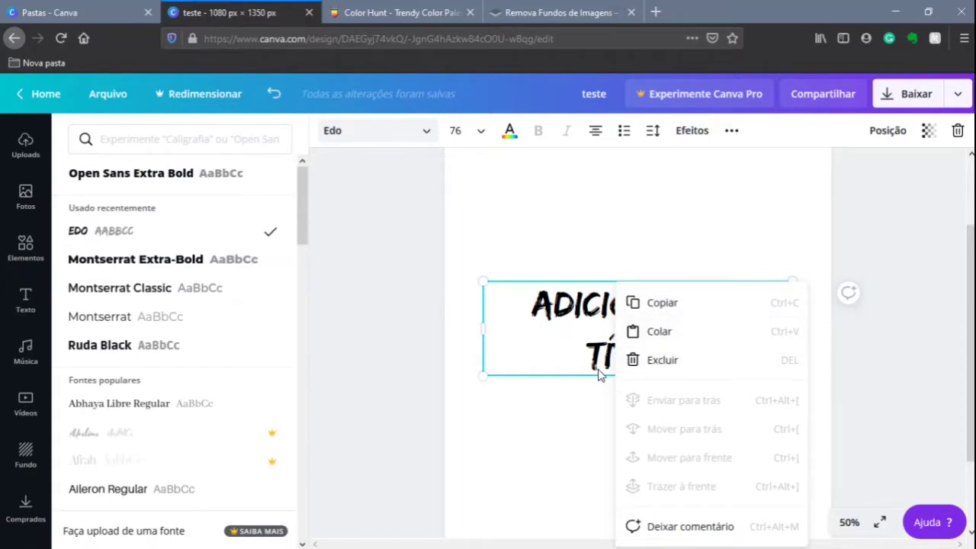
scroll(599, 355, "down", 1)
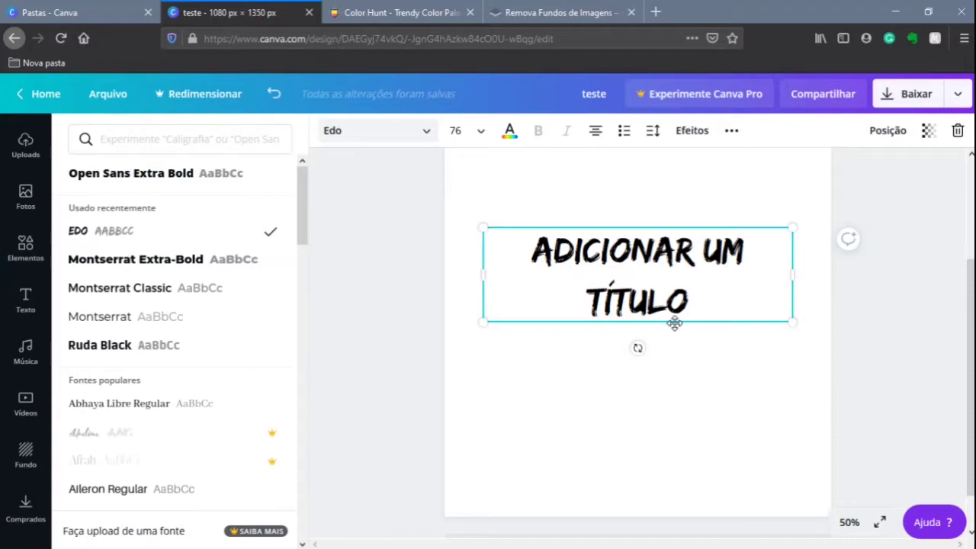
left_click_drag(674, 323, 675, 429)
key("alt")
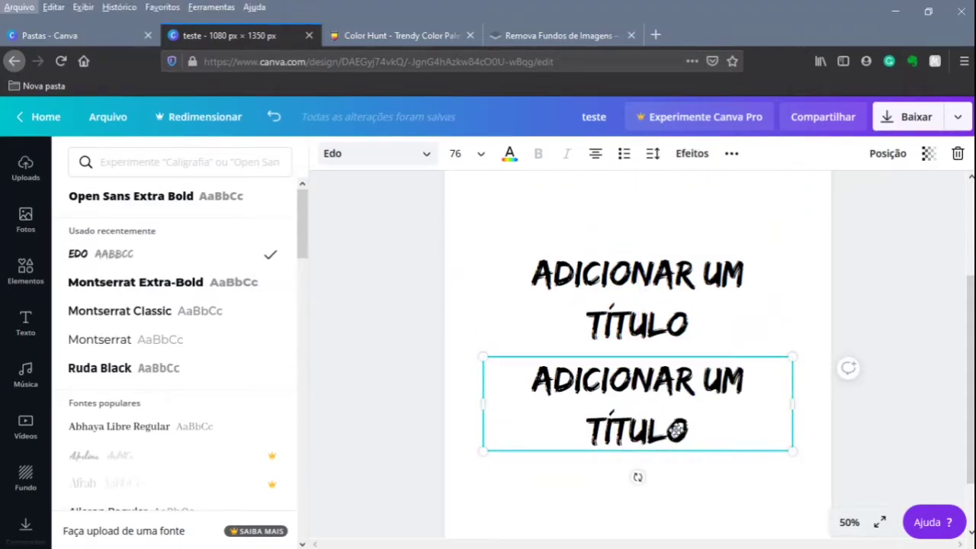
Duplicate the lower title once more, overlapping it, and remove the extra copy.
scroll(633, 424, "down", 2)
left_click_drag(642, 398, 668, 433)
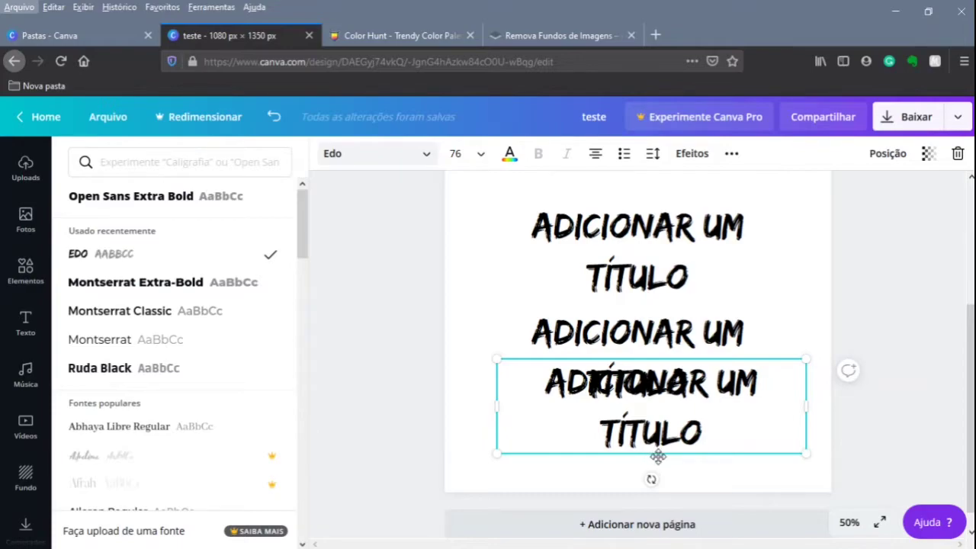
key("alt")
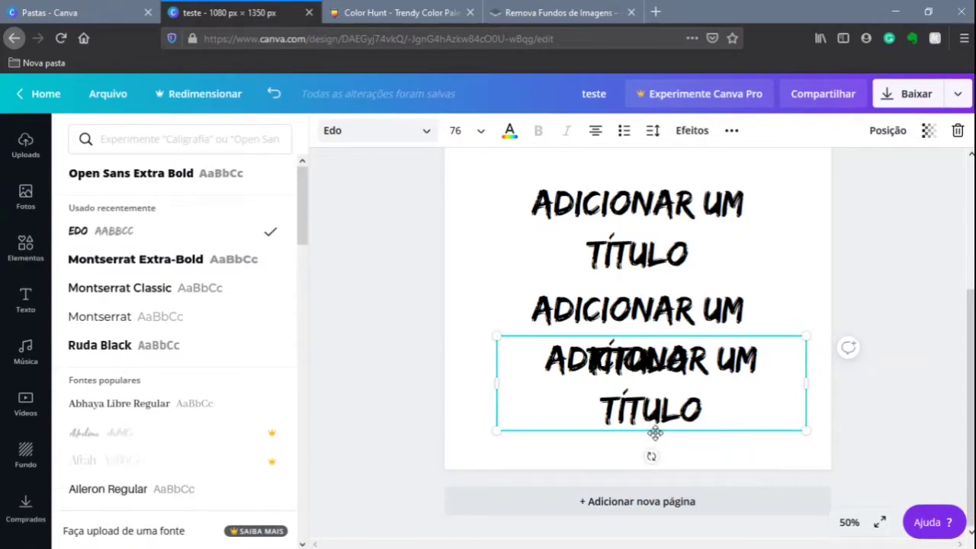
key("Escape")
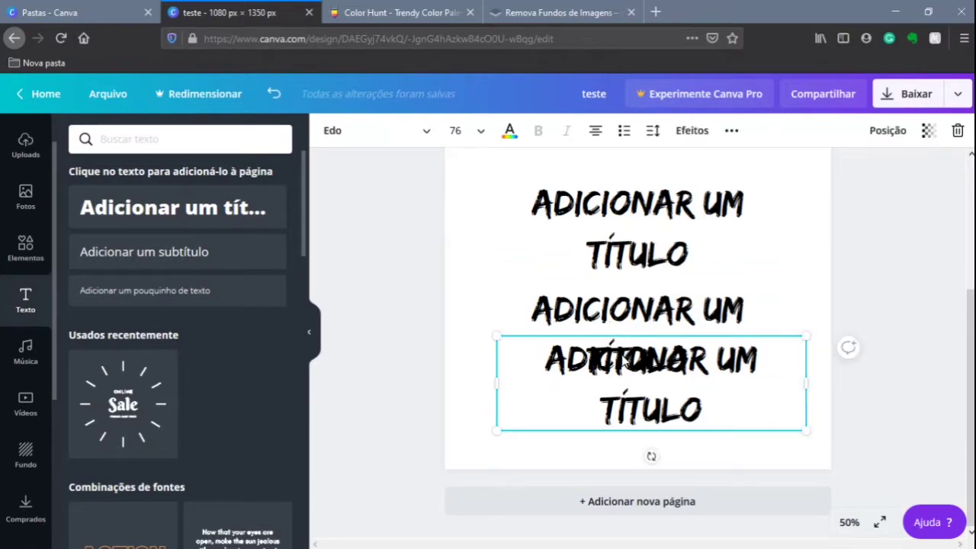
left_click_drag(638, 412, 625, 362)
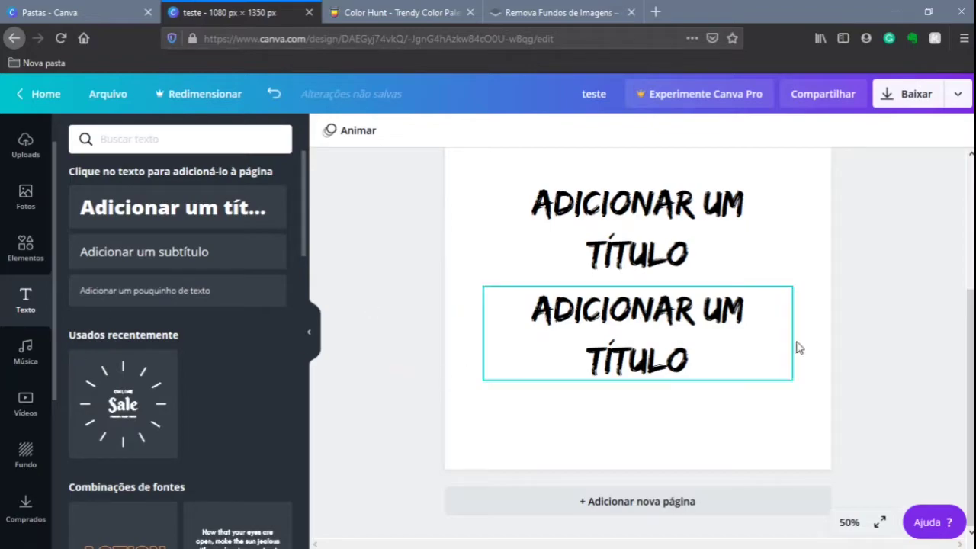
Change the lower title's font to Montserrat Classic.
left_click(629, 336)
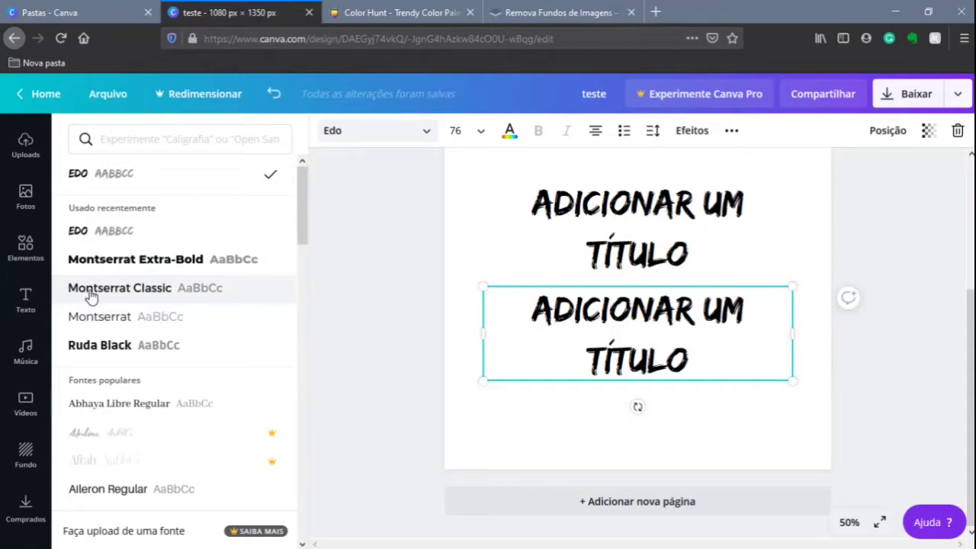
left_click(153, 295)
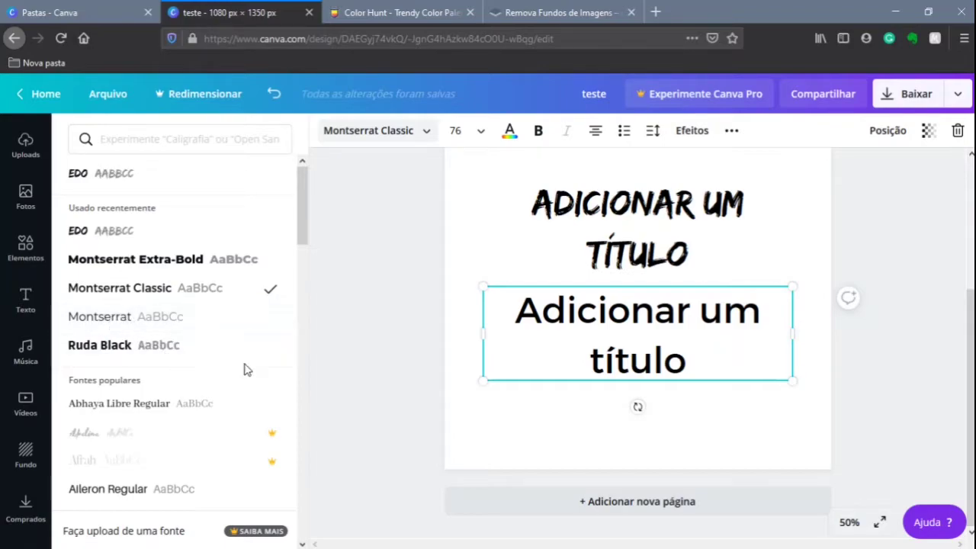
Move the Edo title up the page and the Montserrat Classic title slightly up, leaving a wider gap between them.
left_click(657, 252)
scroll(636, 320, "up", 2)
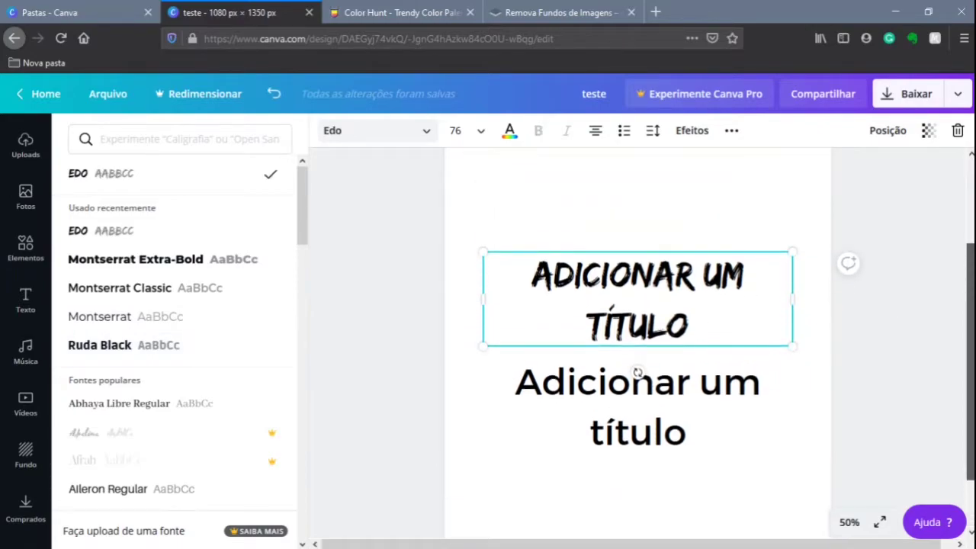
scroll(709, 356, "up", 2)
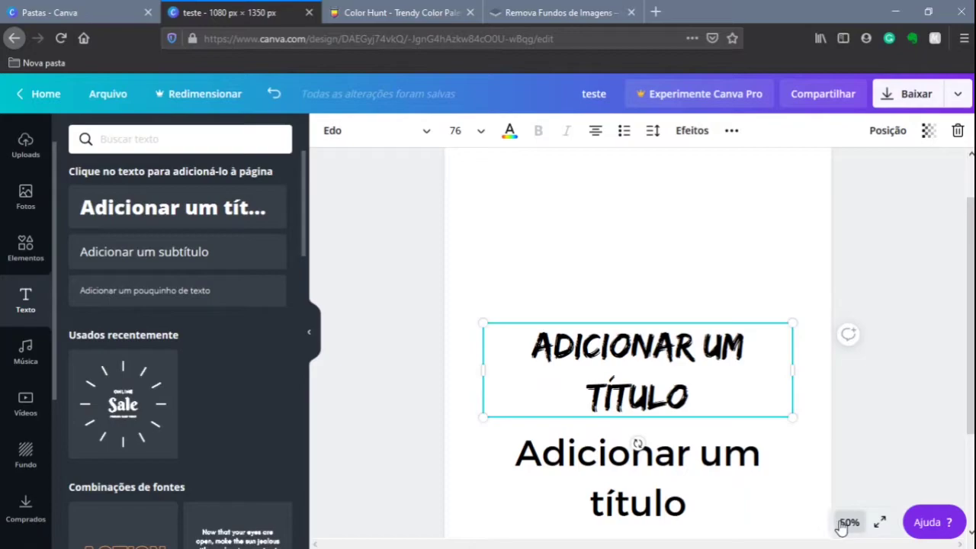
left_click(848, 523)
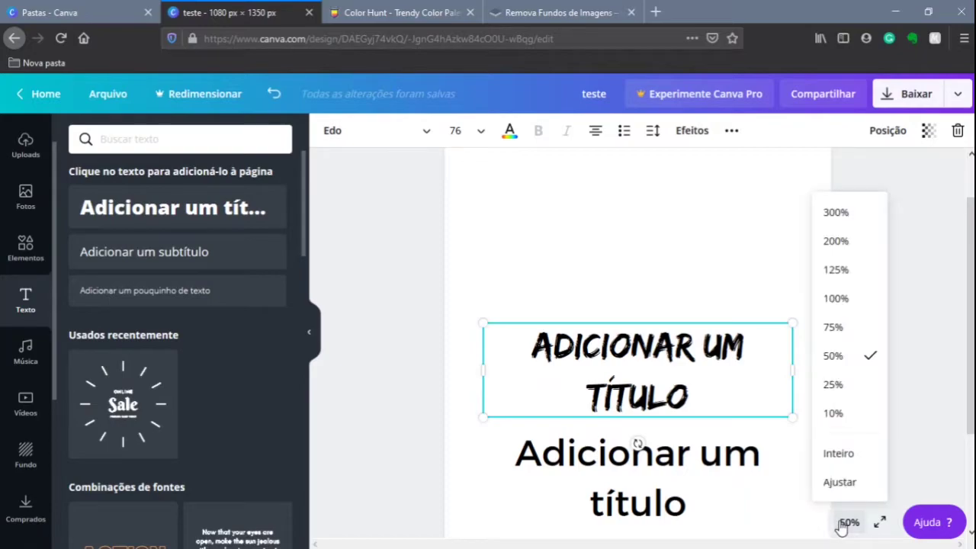
left_click(842, 396)
left_click(797, 399)
left_click_drag(633, 326, 631, 283)
left_click_drag(636, 371, 636, 355)
left_click(779, 344)
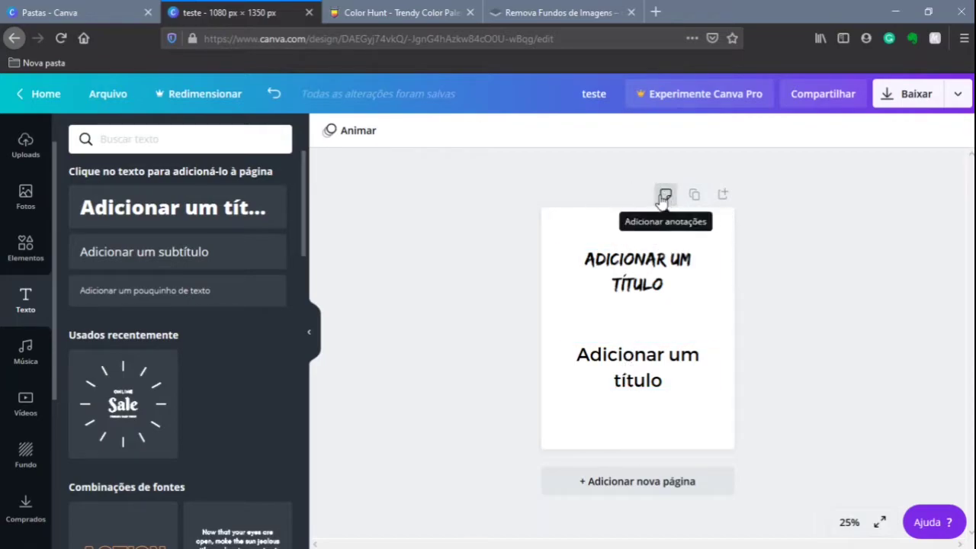
Add two blank pages after the first and show all pages in the grid overview.
left_click(721, 196)
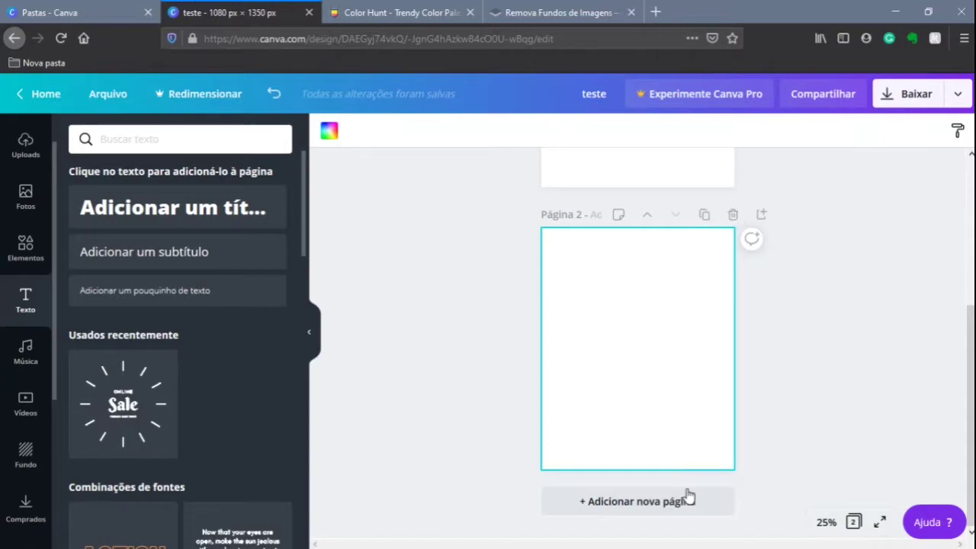
left_click(713, 499)
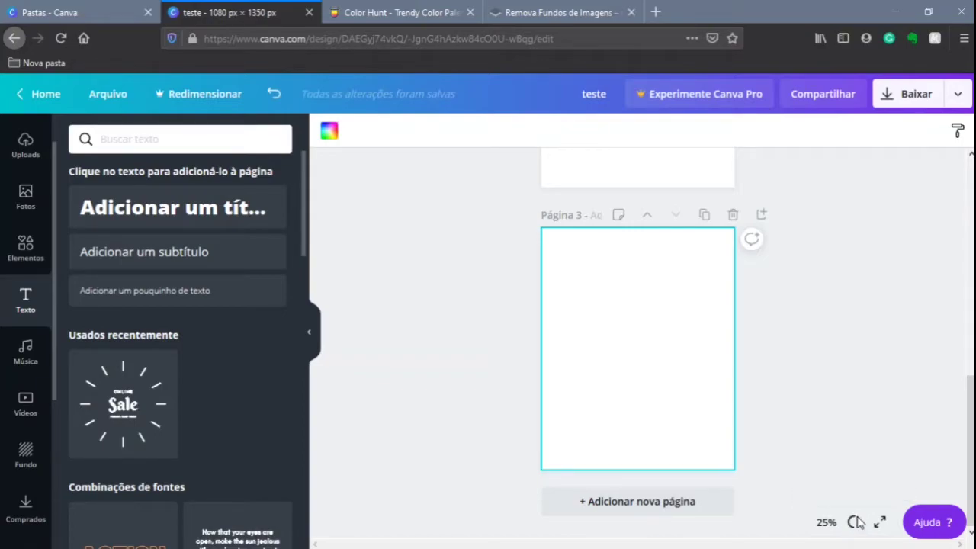
left_click(855, 522)
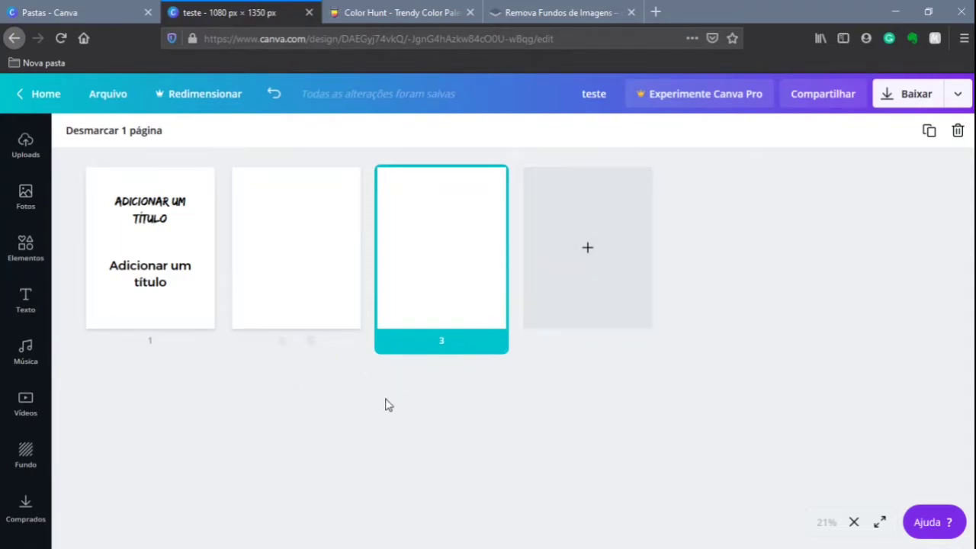
Shrink the browser window and duplicate the third page in the page grid.
left_click(927, 12)
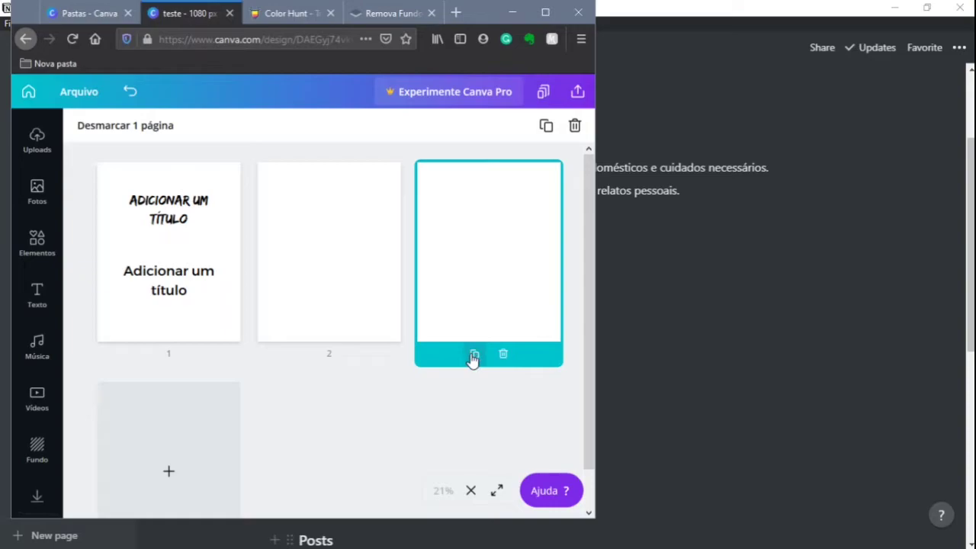
left_click(473, 356)
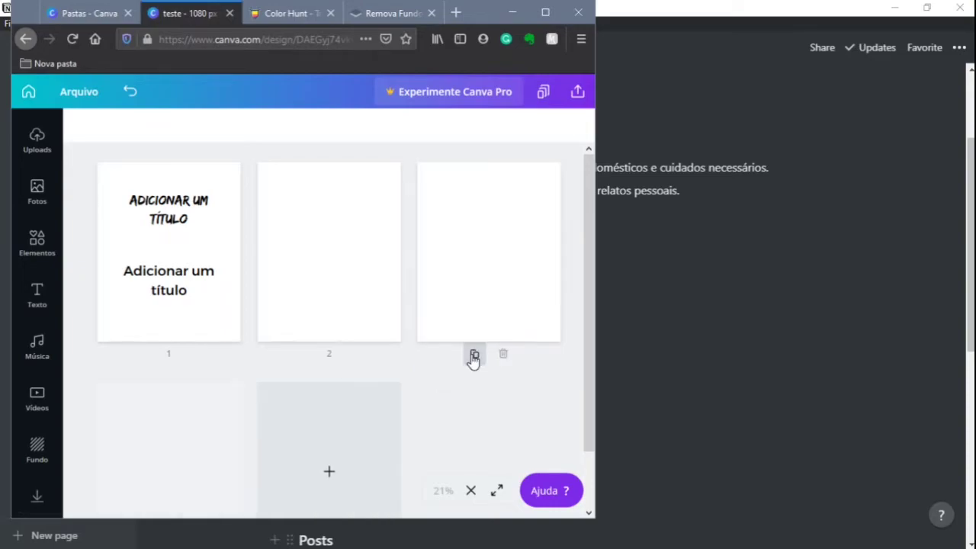
Duplicate the third page again in the grid overview and look through the rows of blank pages.
left_click(474, 355)
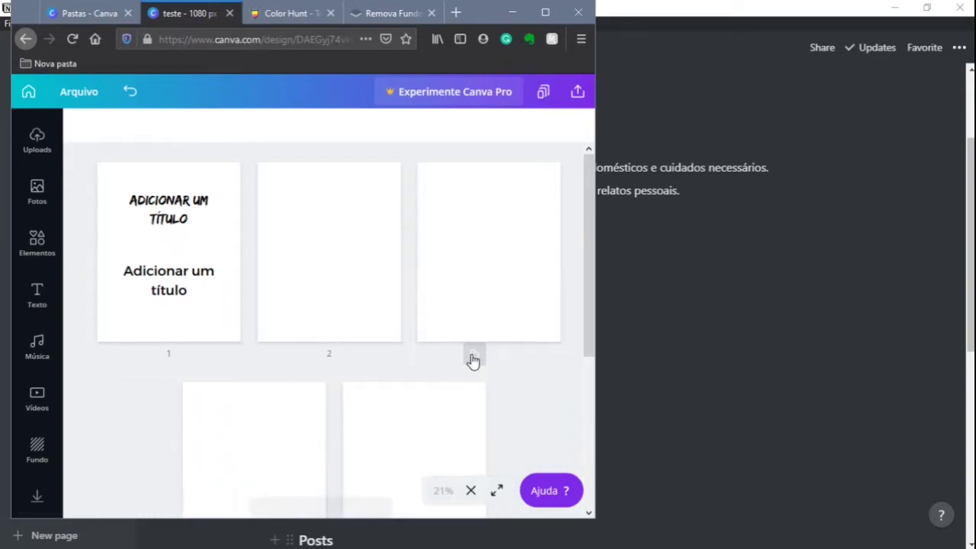
scroll(396, 360, "down", 1)
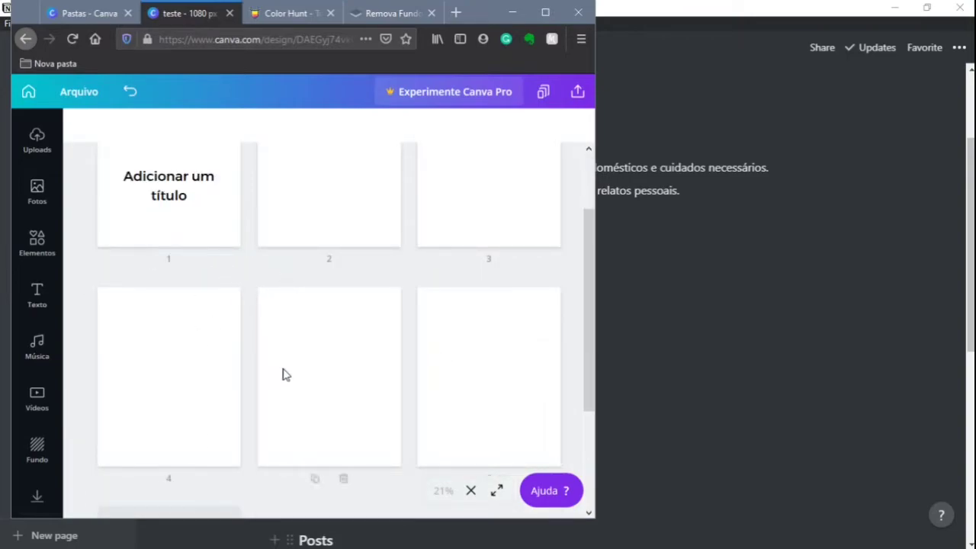
scroll(282, 374, "up", 1)
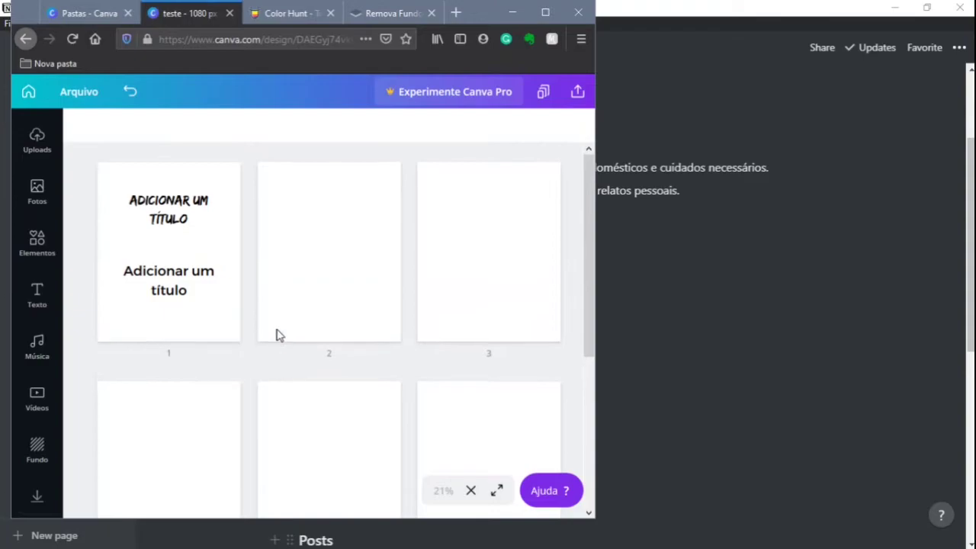
scroll(316, 402, "down", 1)
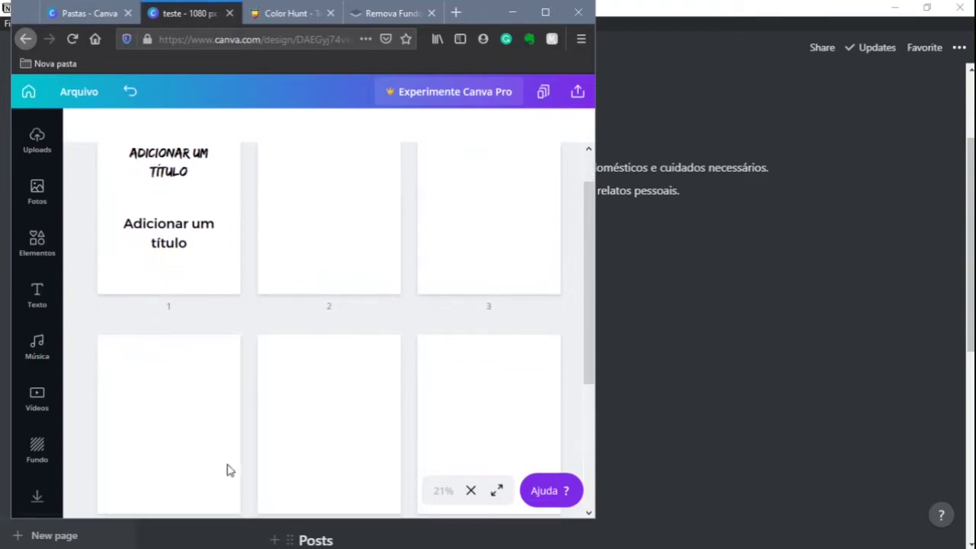
scroll(329, 429, "down", 1)
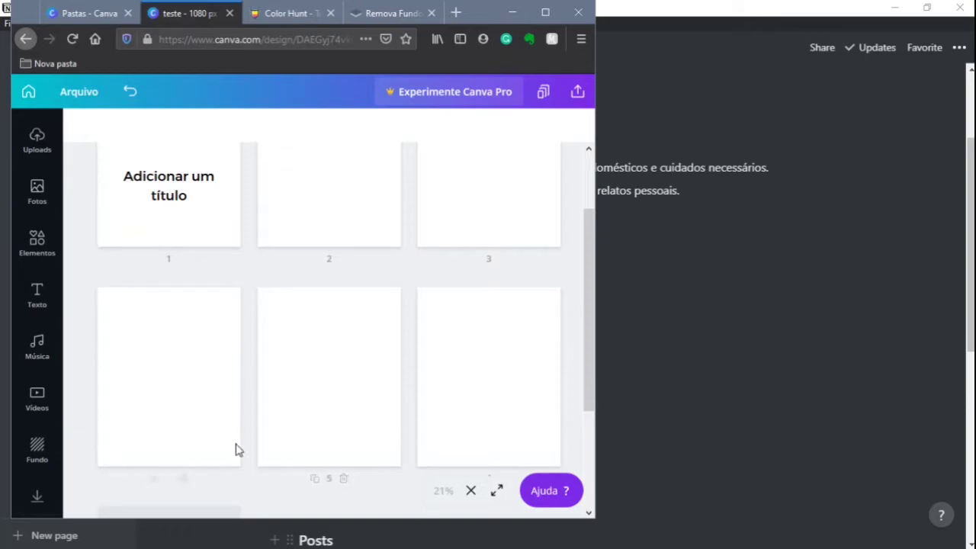
scroll(506, 415, "up", 1)
scroll(495, 408, "up", 1)
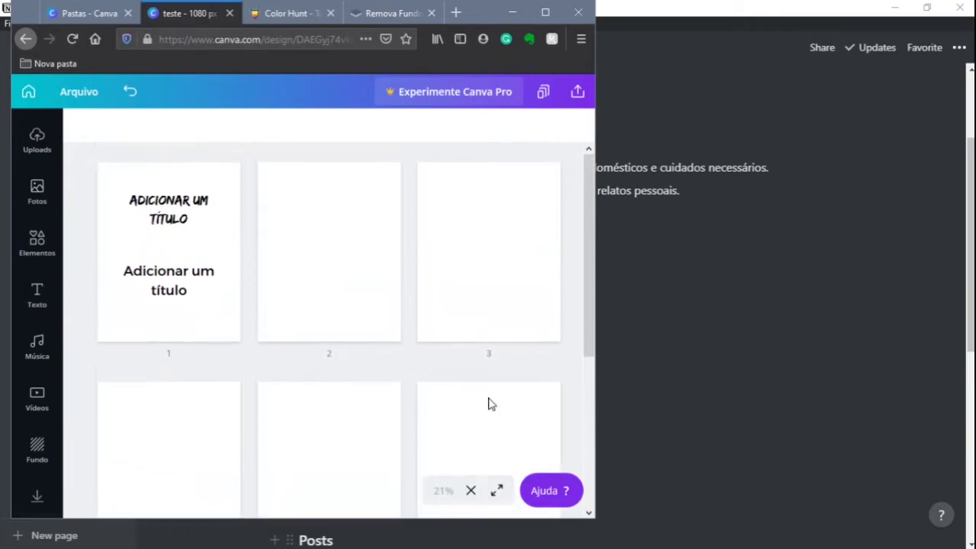
scroll(461, 399, "down", 2)
scroll(452, 419, "down", 2)
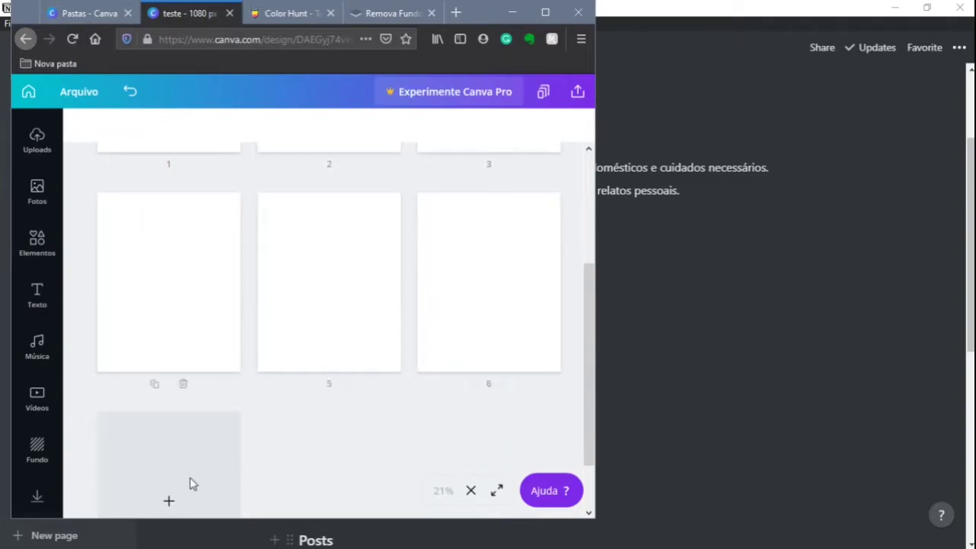
scroll(551, 379, "up", 1)
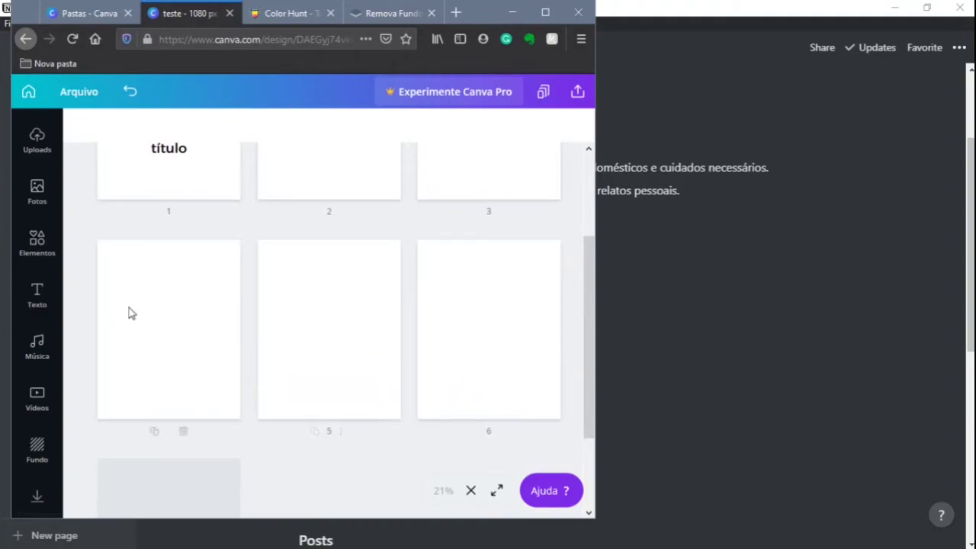
scroll(518, 208, "up", 2)
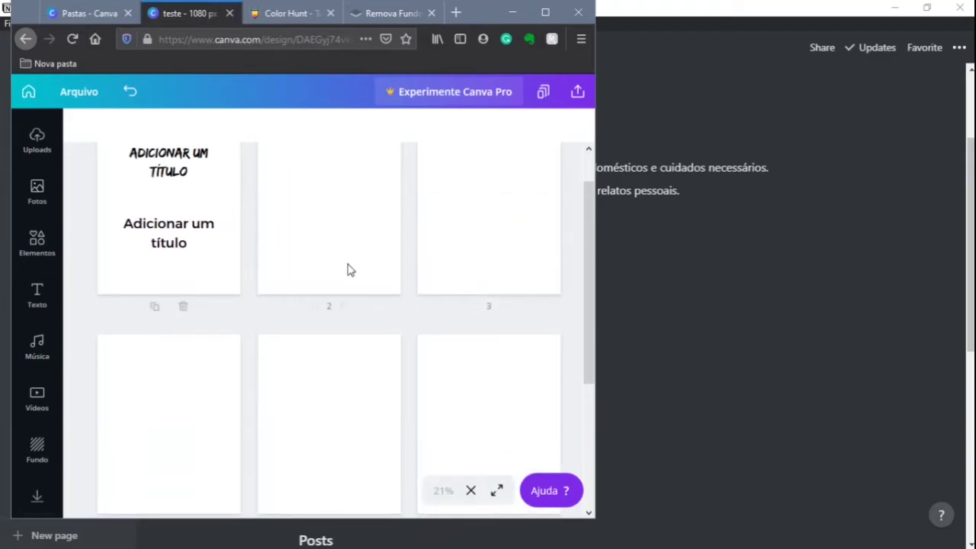
scroll(304, 215, "up", 1)
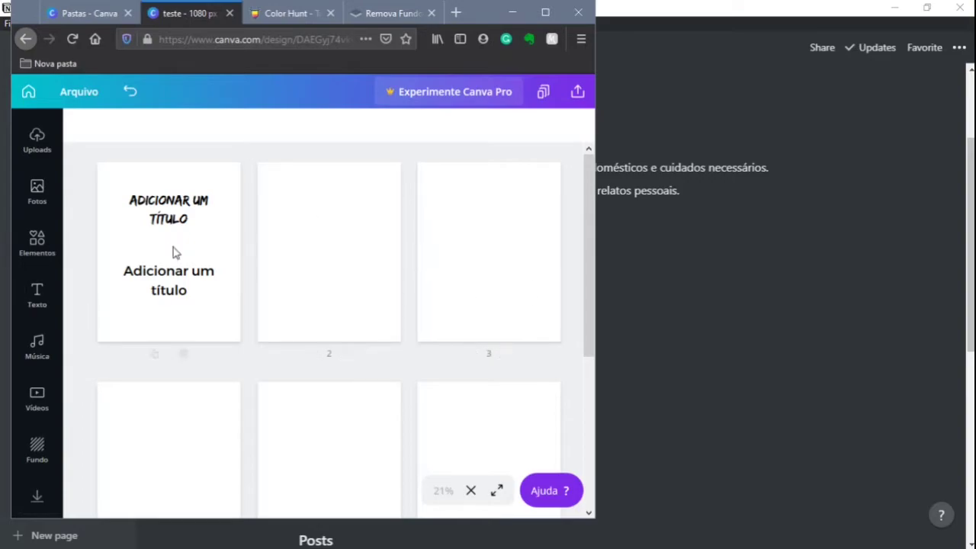
scroll(428, 450, "down", 1)
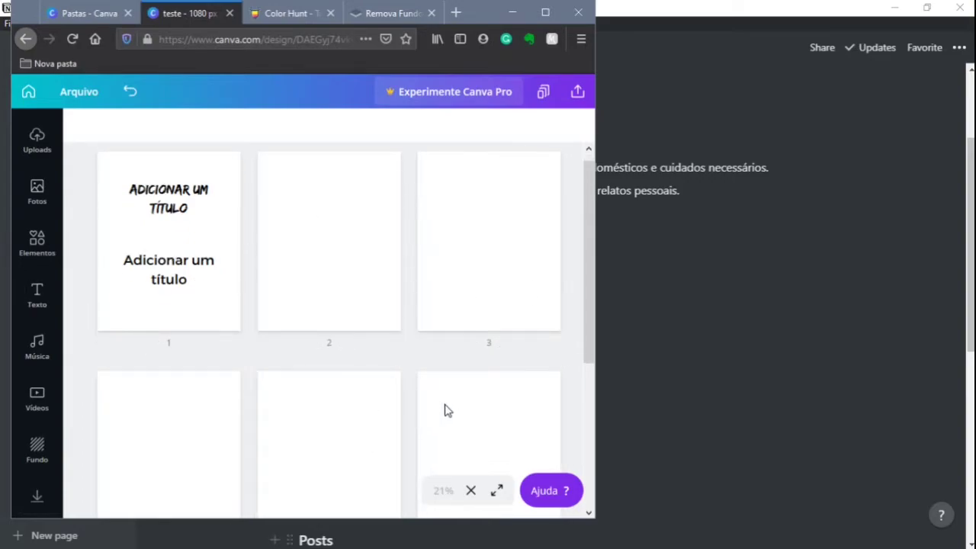
scroll(462, 378, "down", 2)
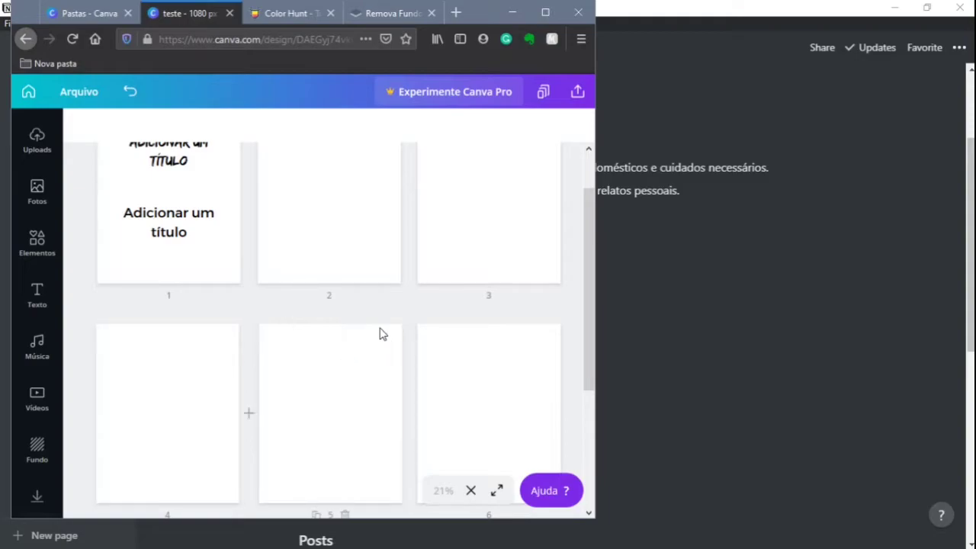
Maximize the browser window and delete the last four blank pages from the page grid.
left_click(544, 14)
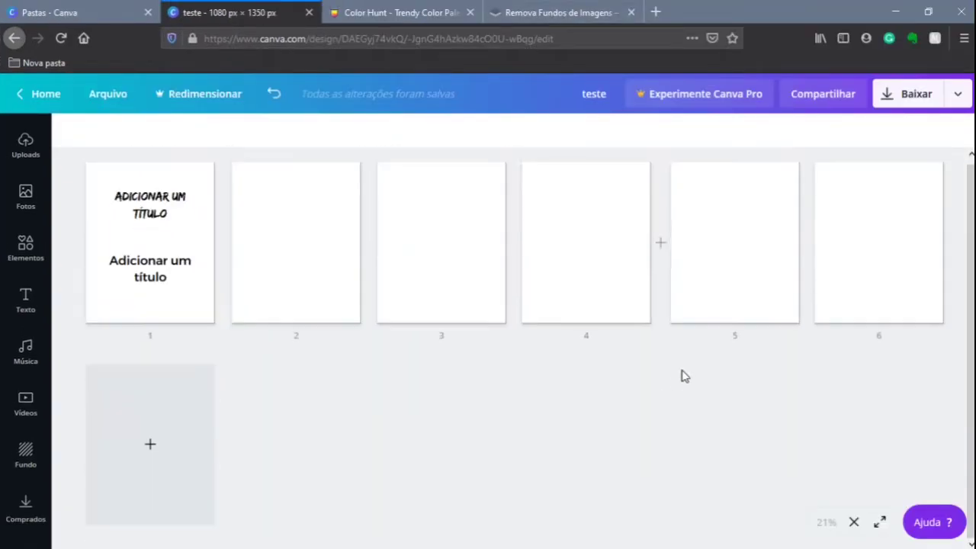
mouse_move(900, 313)
left_click(893, 342)
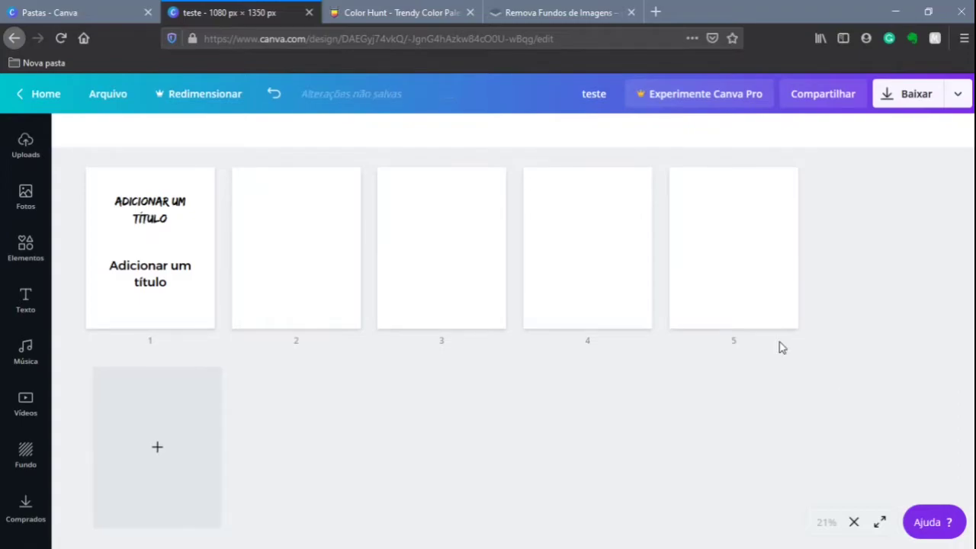
left_click(747, 342)
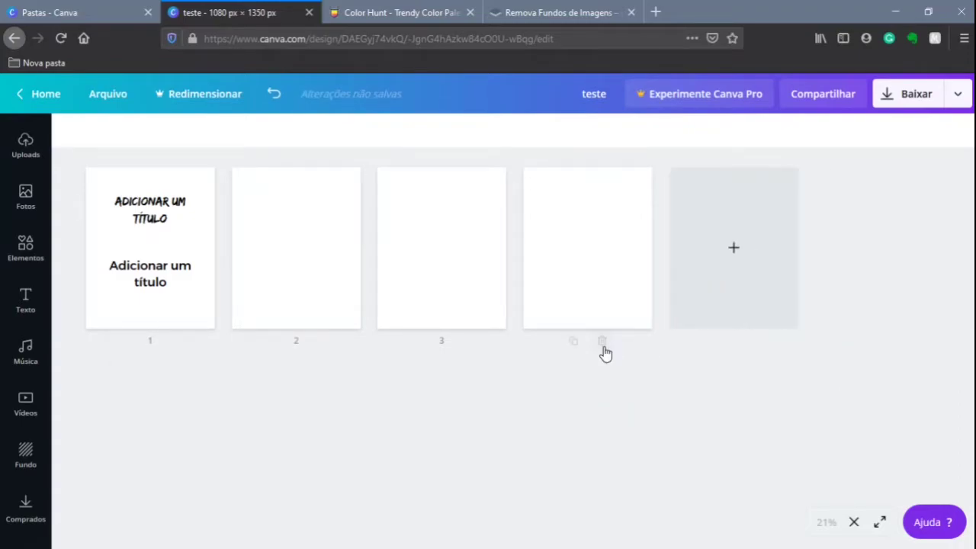
left_click(601, 343)
left_click(455, 347)
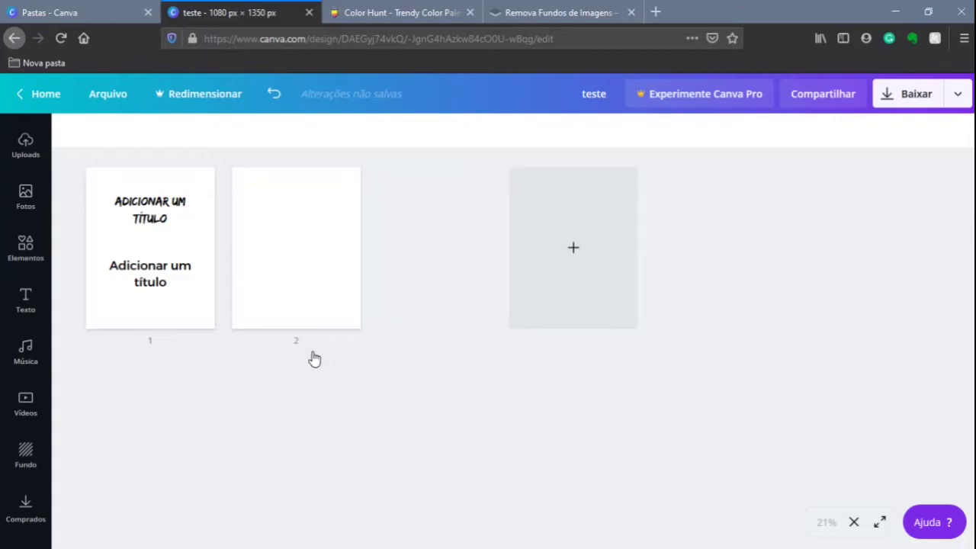
Add a blank third page, close the grid overview and return to the first page.
left_click(455, 264)
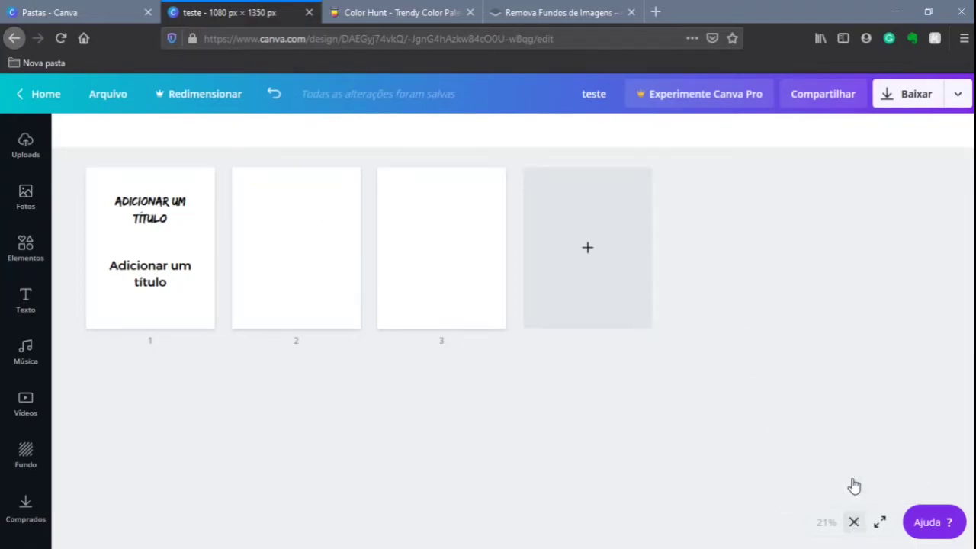
left_click(855, 523)
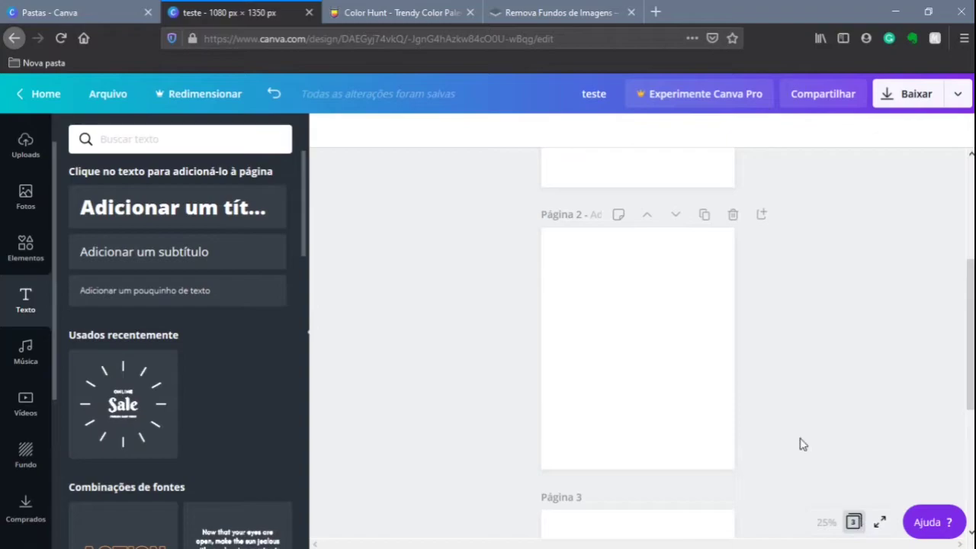
scroll(762, 370, "up", 3)
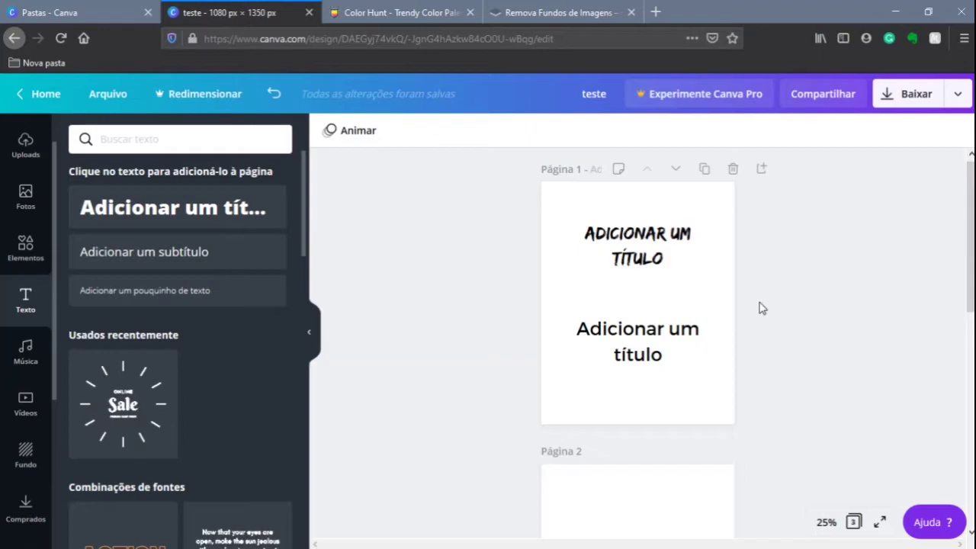
Switch to the Notion planning page and review the planning notes, colour palette and Posts table.
key("alt+Tab")
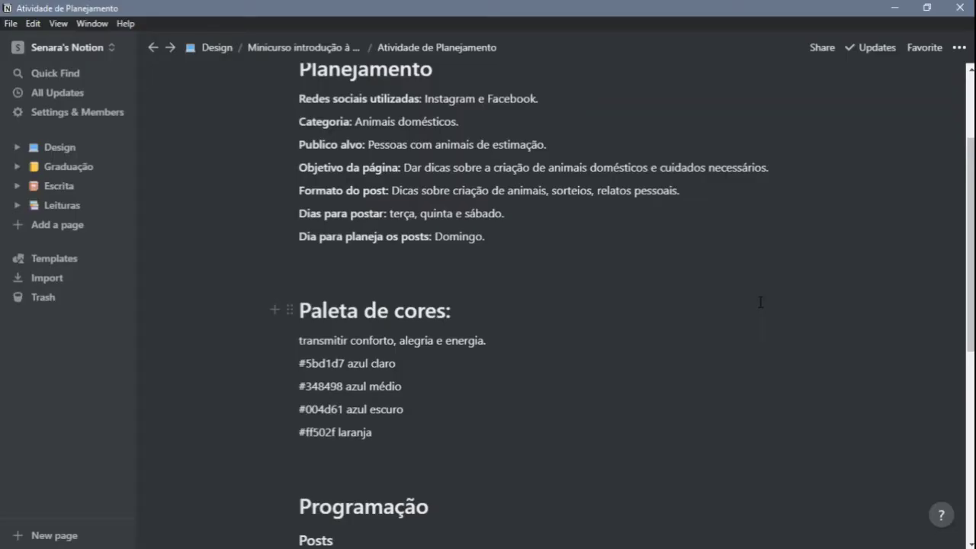
scroll(760, 302, "down", 5)
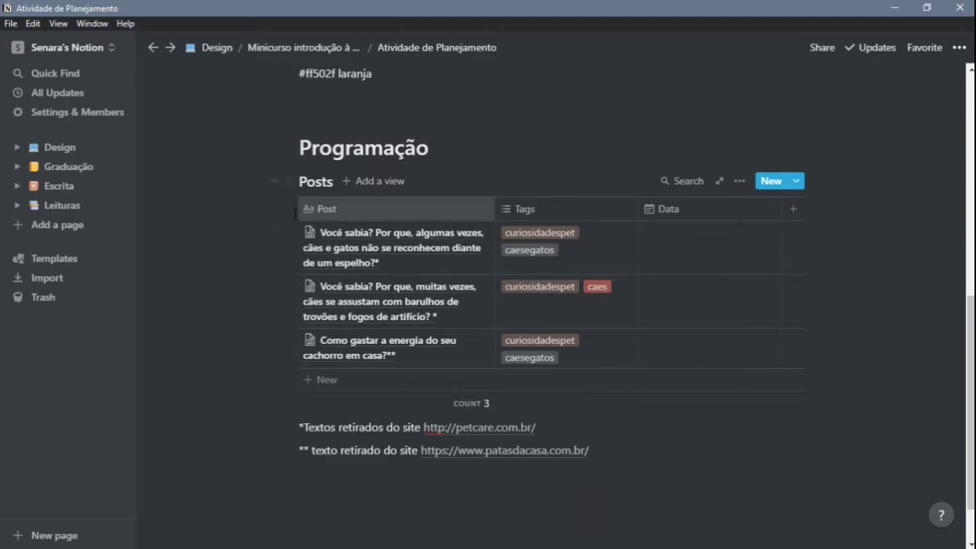
scroll(290, 221, "up", 7)
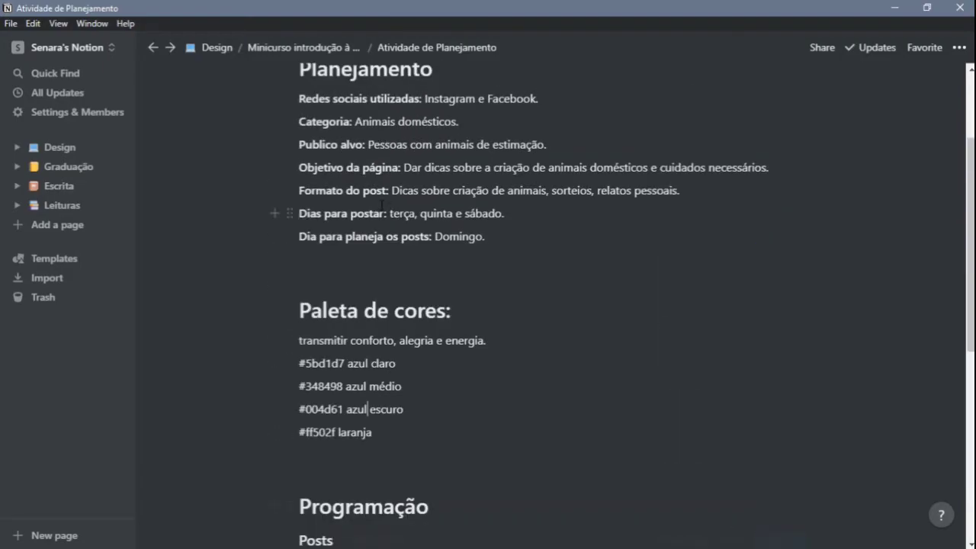
scroll(386, 175, "down", 7)
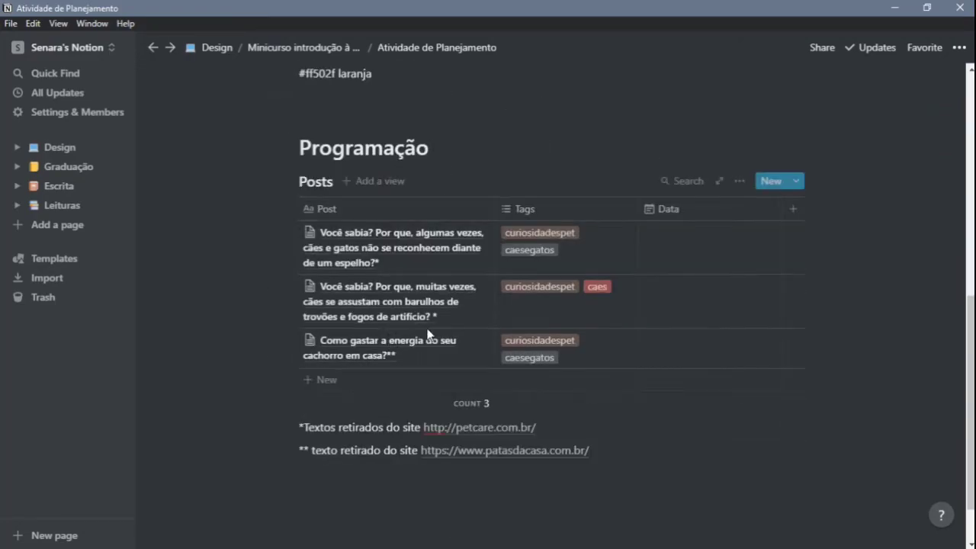
Open the first post entry about dogs, cats and mirrors, read its full text and close it.
left_click(474, 242)
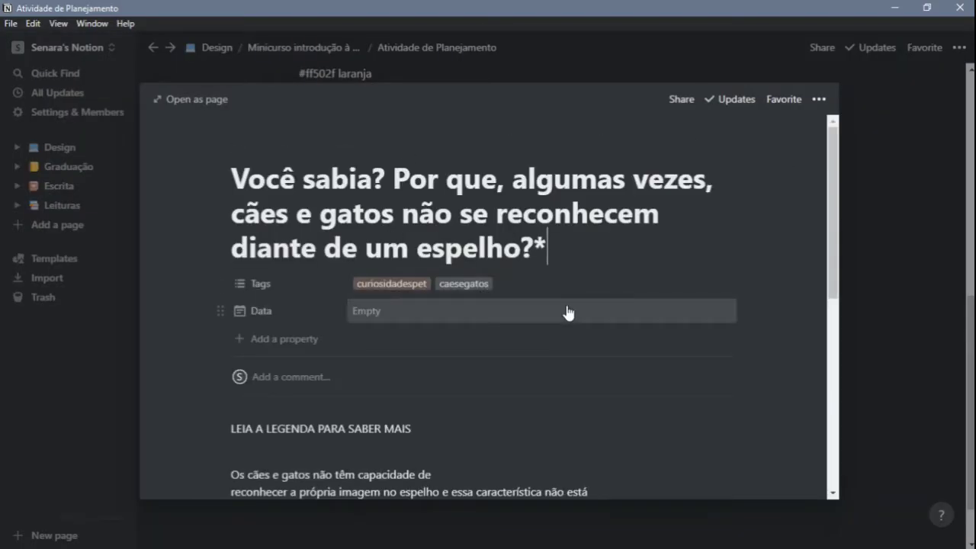
scroll(442, 318, "down", 10)
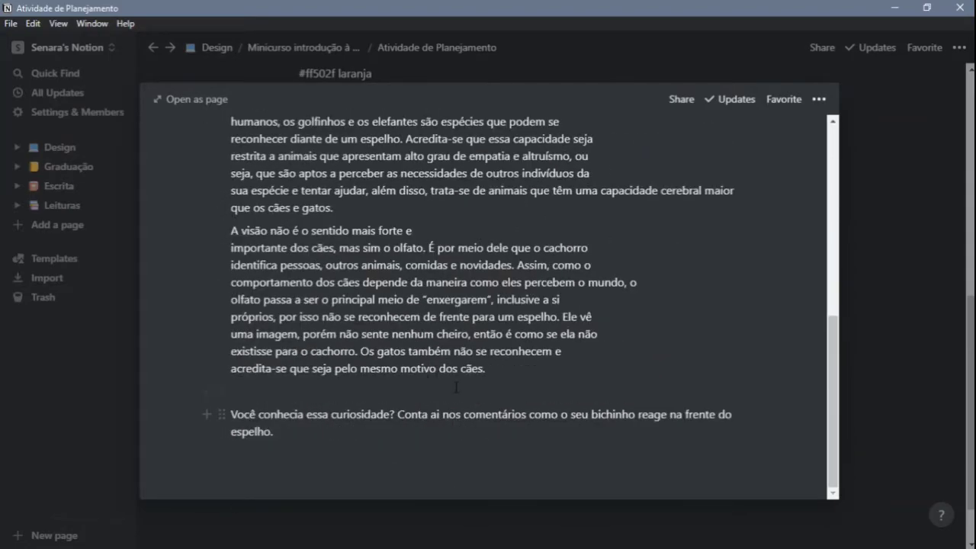
scroll(408, 387, "up", 10)
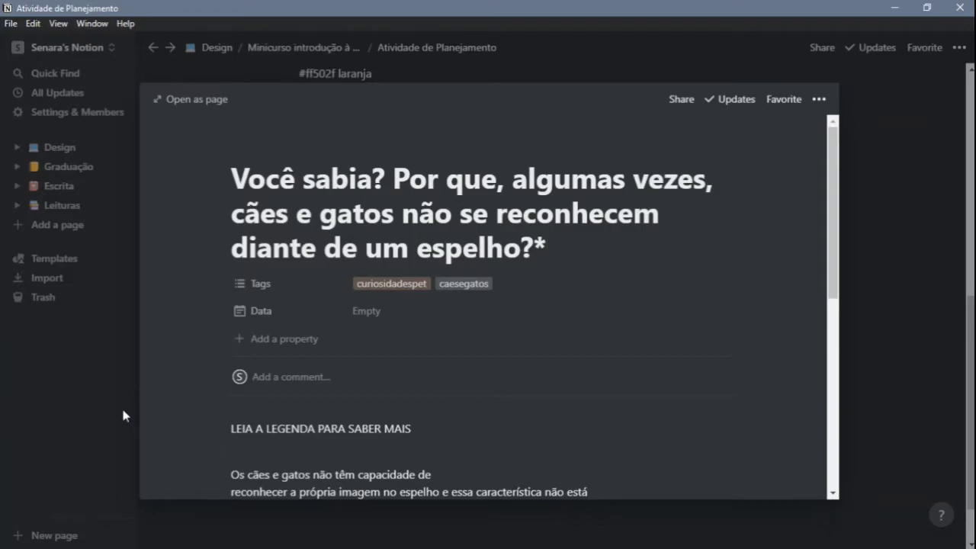
left_click(123, 409)
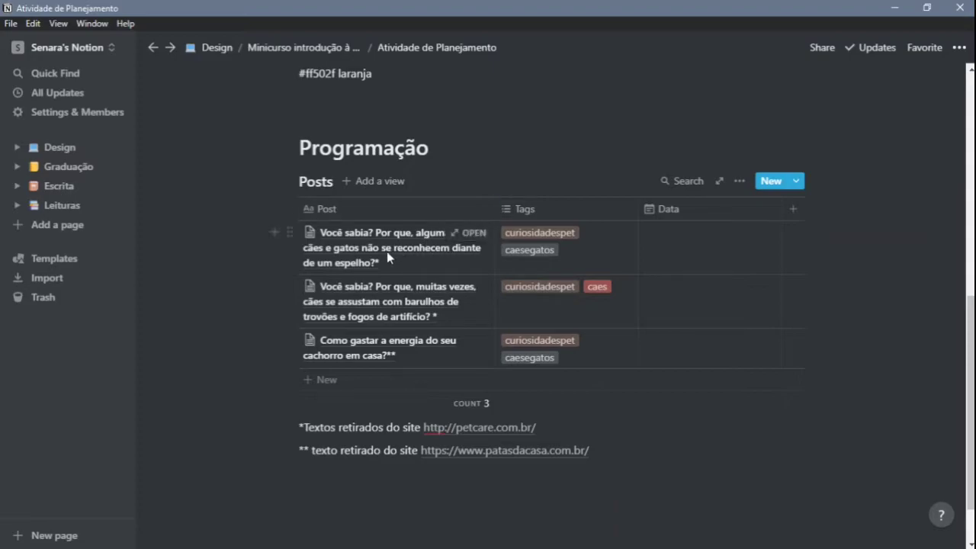
Reopen the first post entry and highlight its full title as the text for the post.
left_click(470, 232)
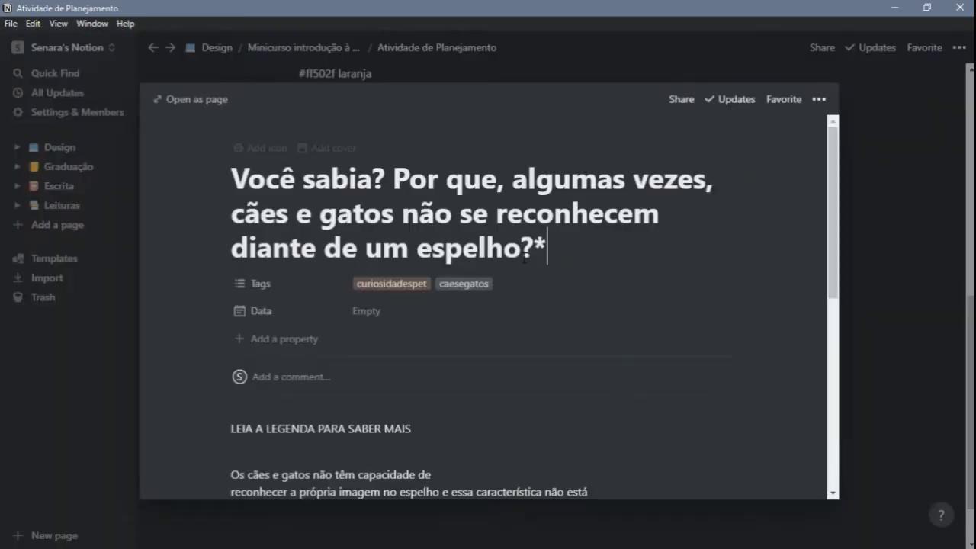
scroll(398, 282, "down", 2)
scroll(363, 314, "up", 2)
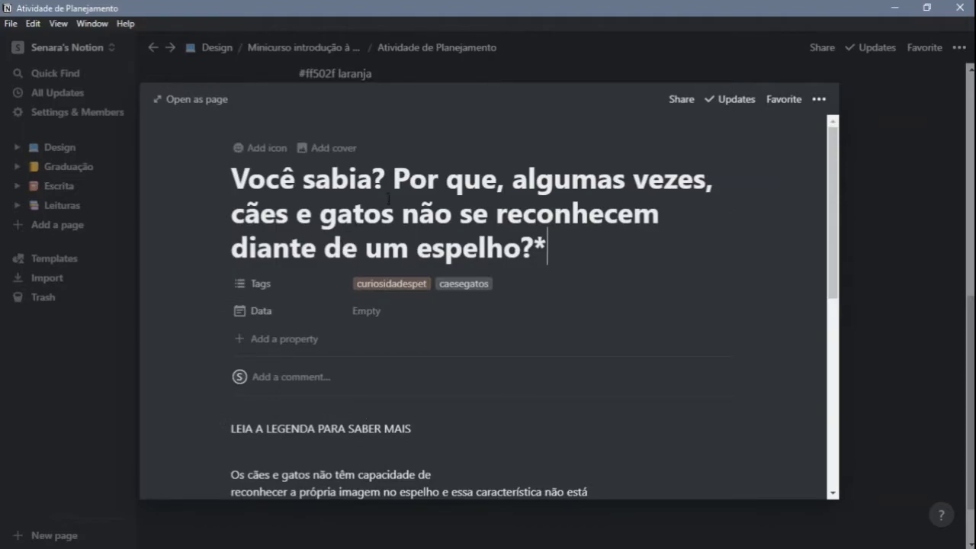
left_click_drag(232, 181, 595, 244)
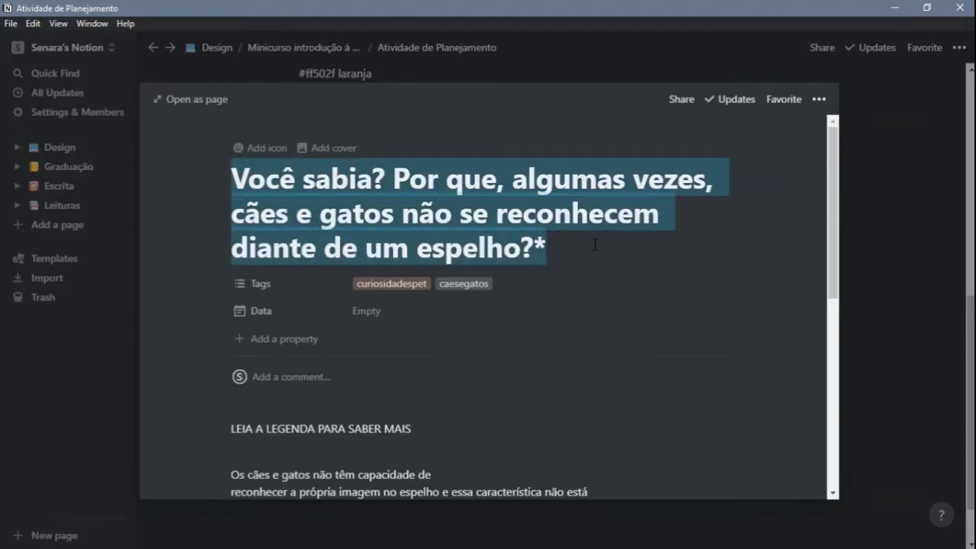
left_click(594, 244)
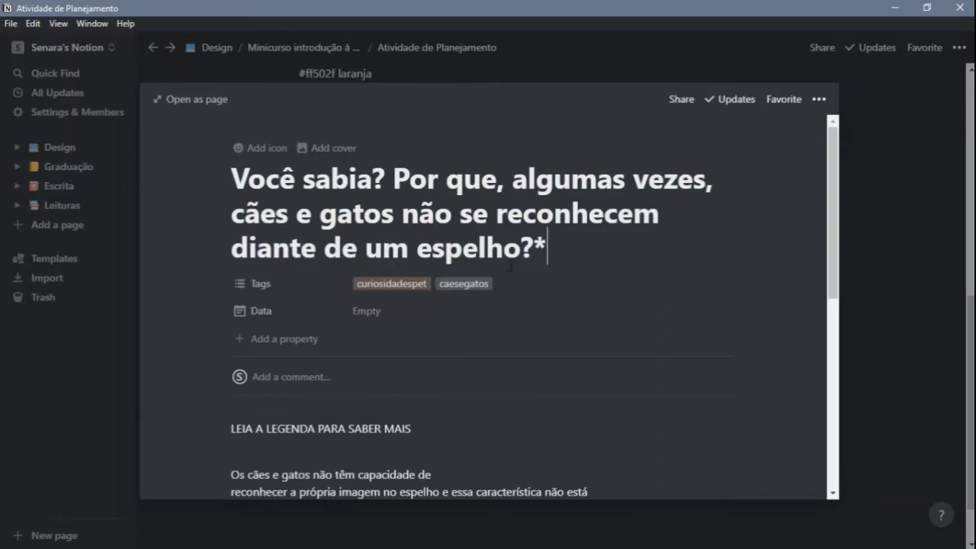
Highlight the caption paragraphs under "LEIA A LEGENDA PARA SABER MAIS" and the closing question of the post entry.
scroll(646, 391, "down", 5)
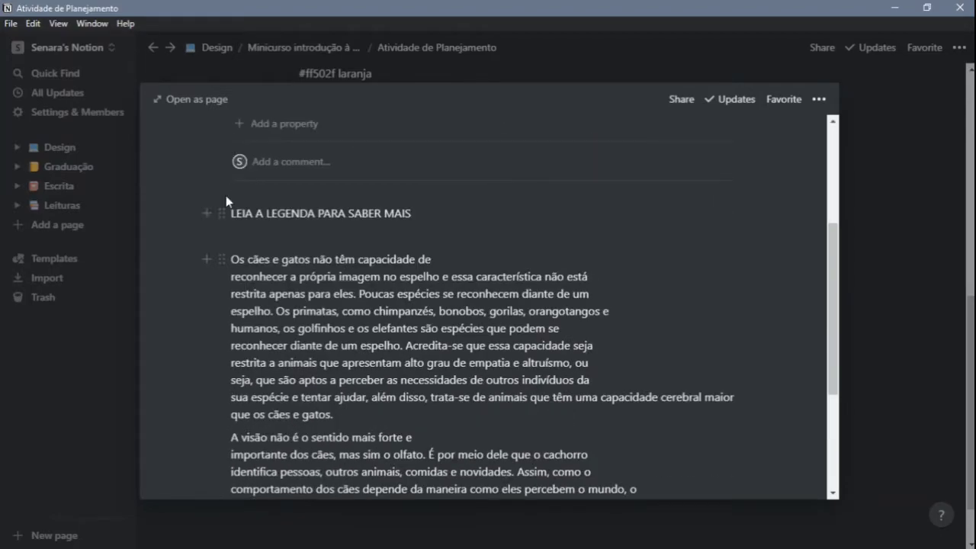
scroll(234, 310, "down", 2)
left_click_drag(258, 221, 478, 461)
scroll(478, 461, "down", 3)
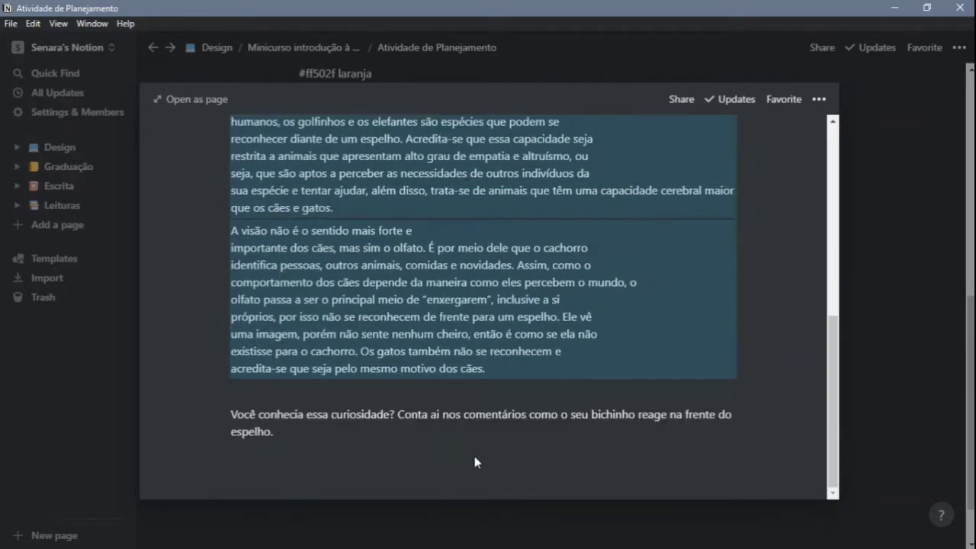
left_click(422, 396)
key("Down")
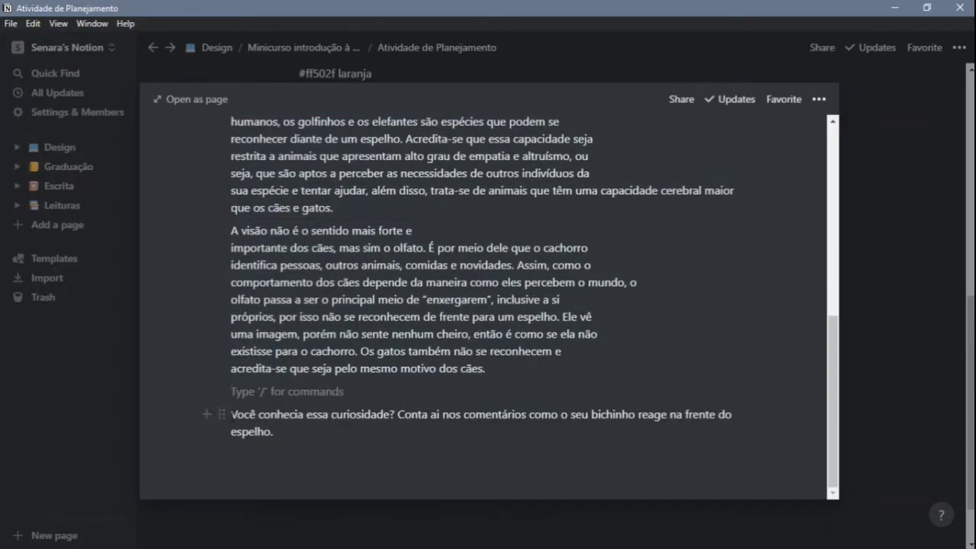
key("ctrl+a")
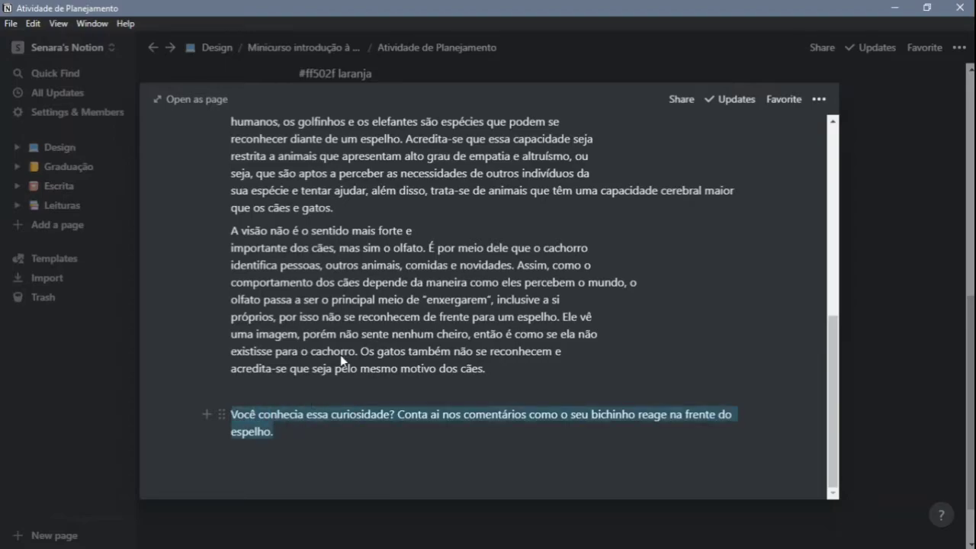
Reread the post entry from its title to the caption, highlight the closing question and close the entry.
scroll(488, 305, "up", 8)
scroll(362, 294, "up", 2)
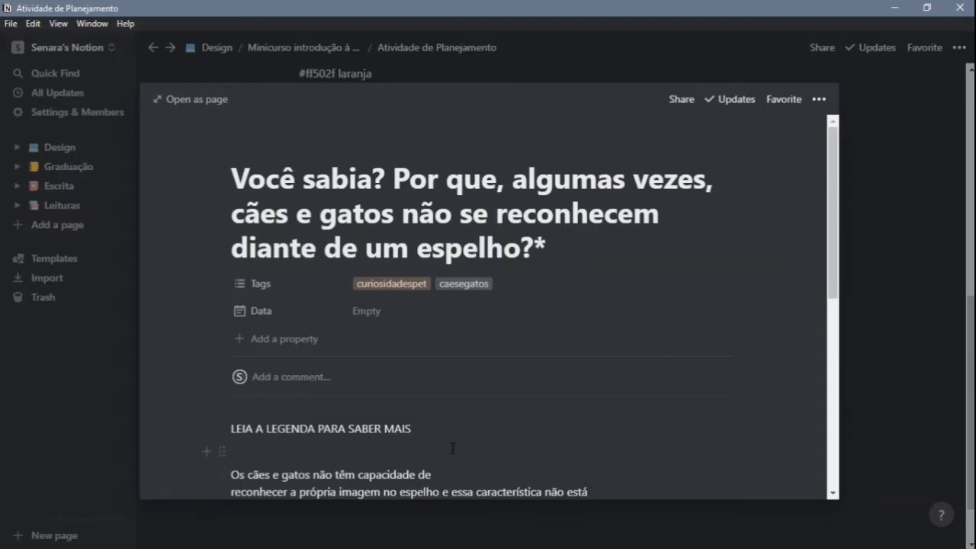
scroll(444, 447, "down", 2)
scroll(379, 411, "up", 3)
scroll(470, 468, "down", 2)
scroll(449, 436, "down", 3)
scroll(232, 381, "down", 2)
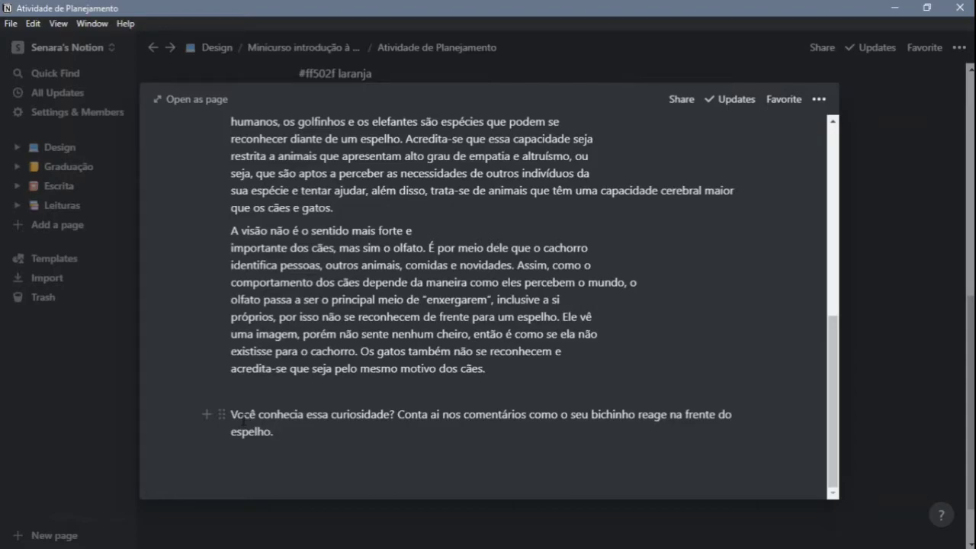
left_click_drag(392, 414, 415, 450)
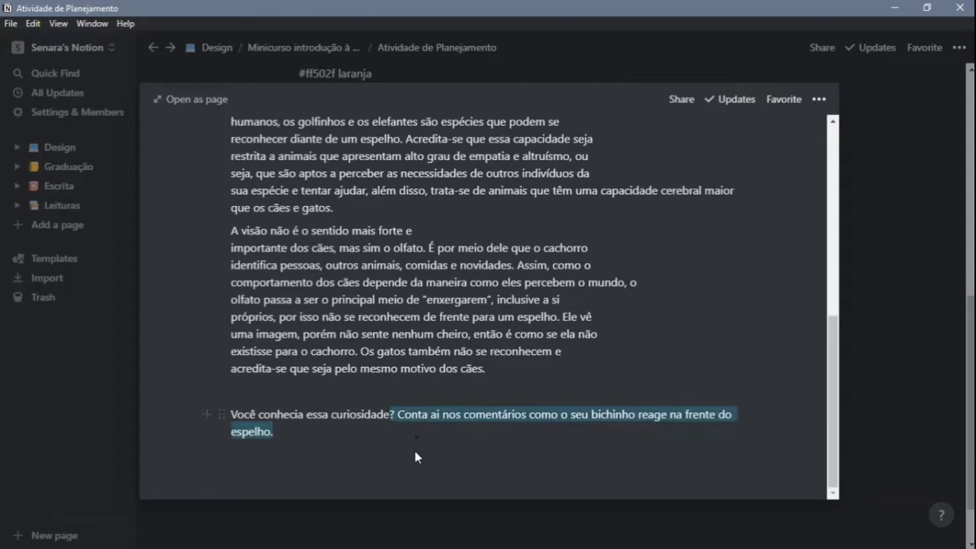
left_click(369, 445)
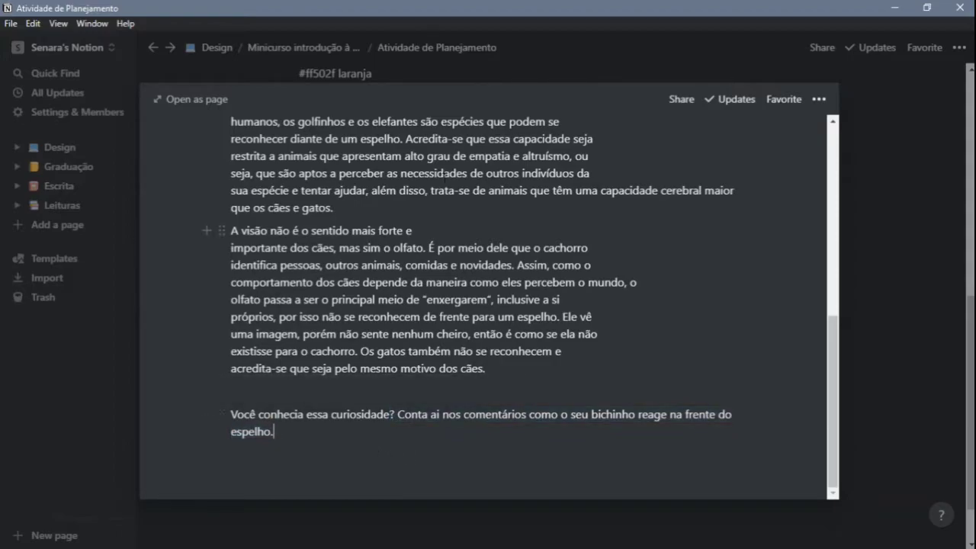
scroll(448, 247, "up", 6)
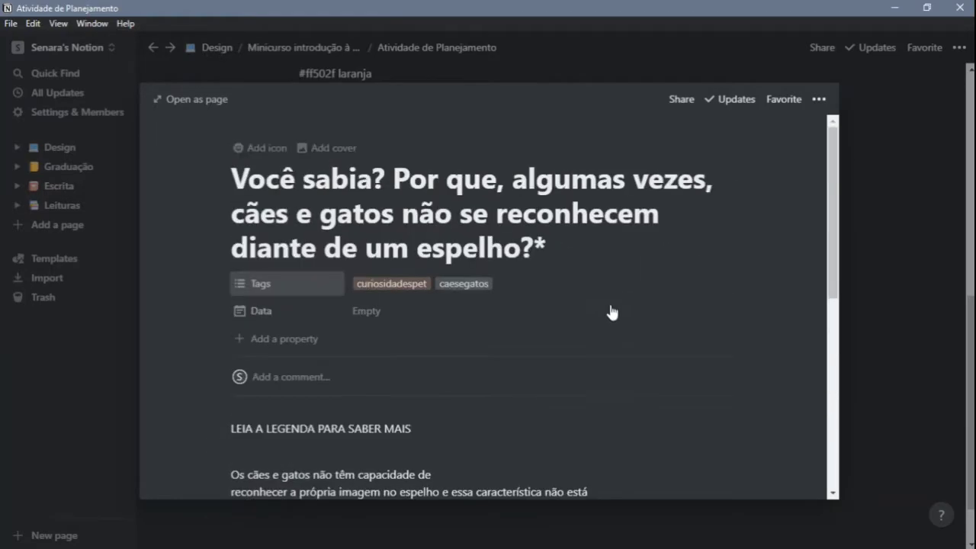
left_click(906, 416)
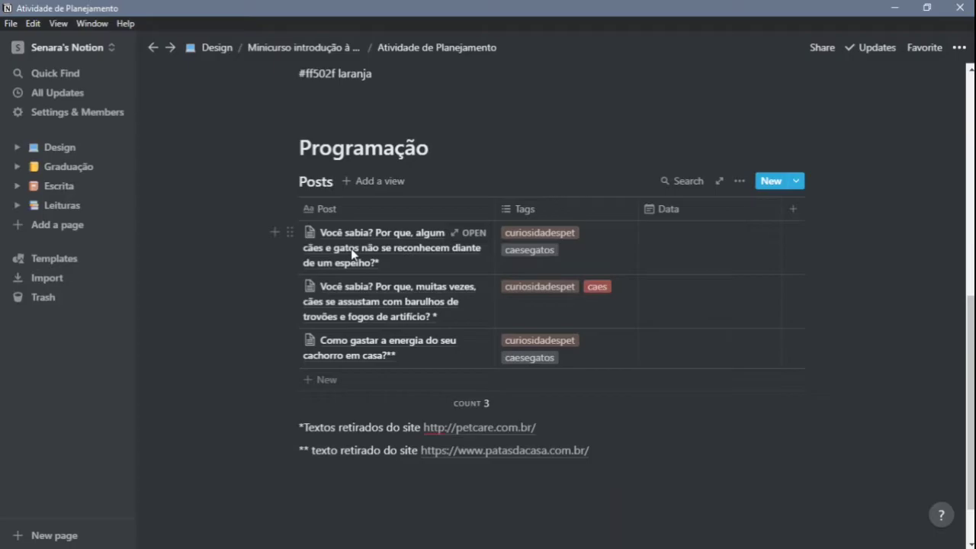
Switch to the Canva design and copy both sample title text boxes from page 1 onto page 2.
key("alt+Tab")
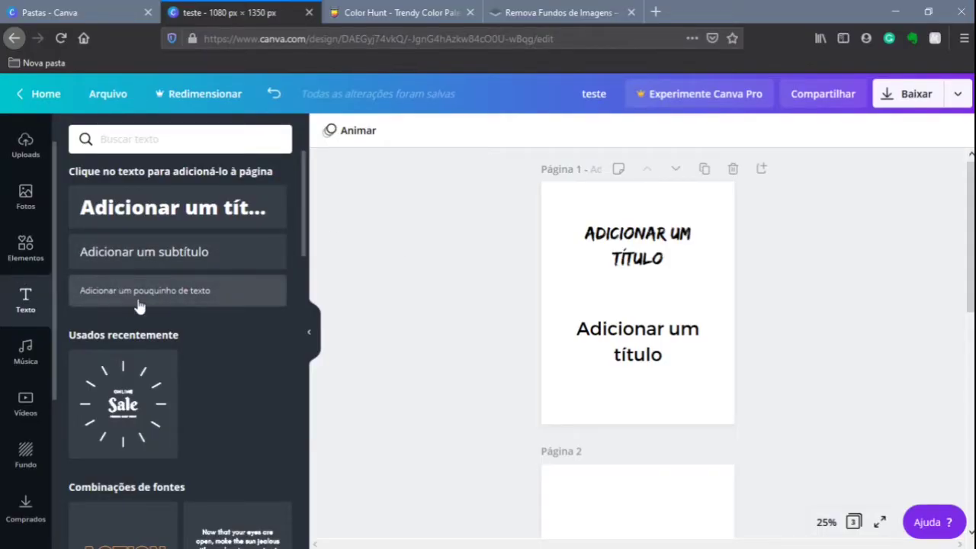
scroll(496, 371, "down", 5)
scroll(511, 353, "up", 6)
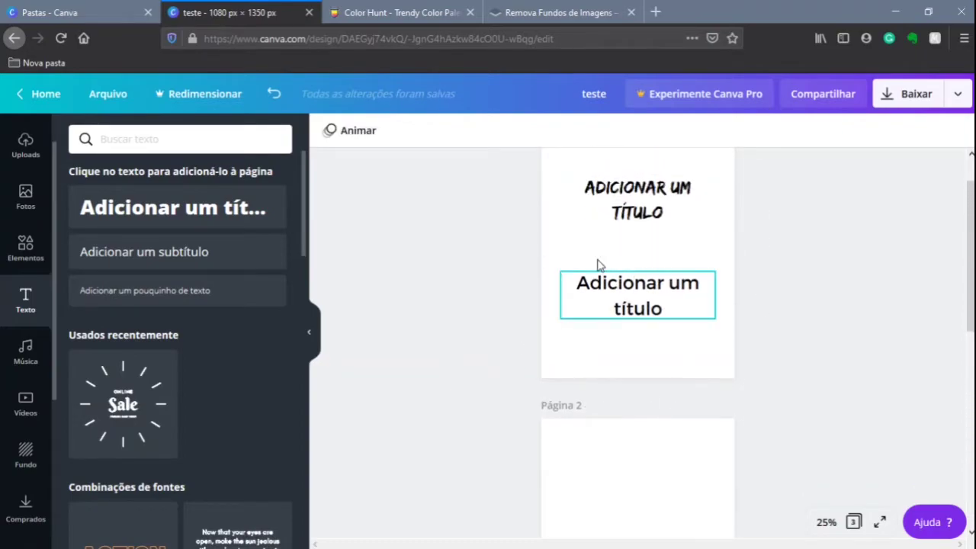
left_click_drag(665, 252, 669, 319)
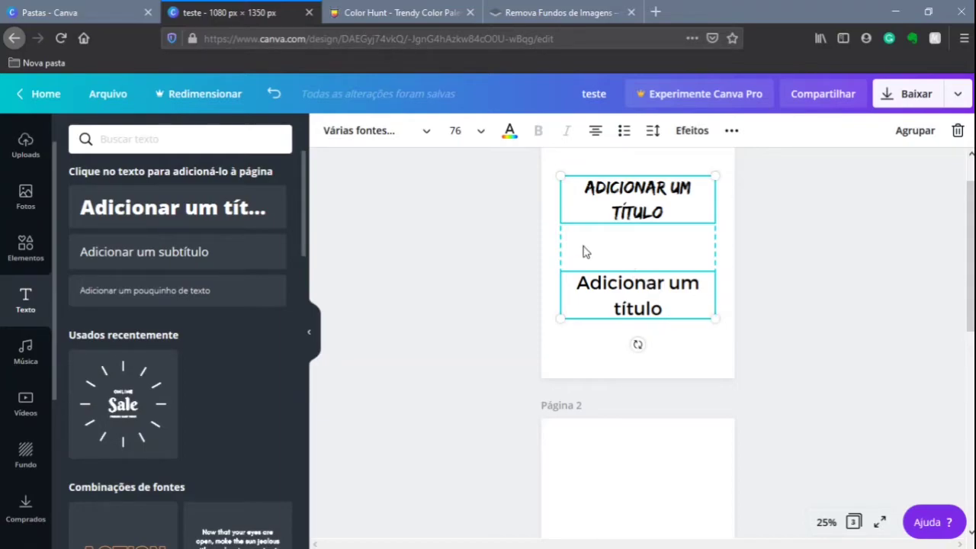
scroll(601, 344, "down", 2)
left_click(568, 398)
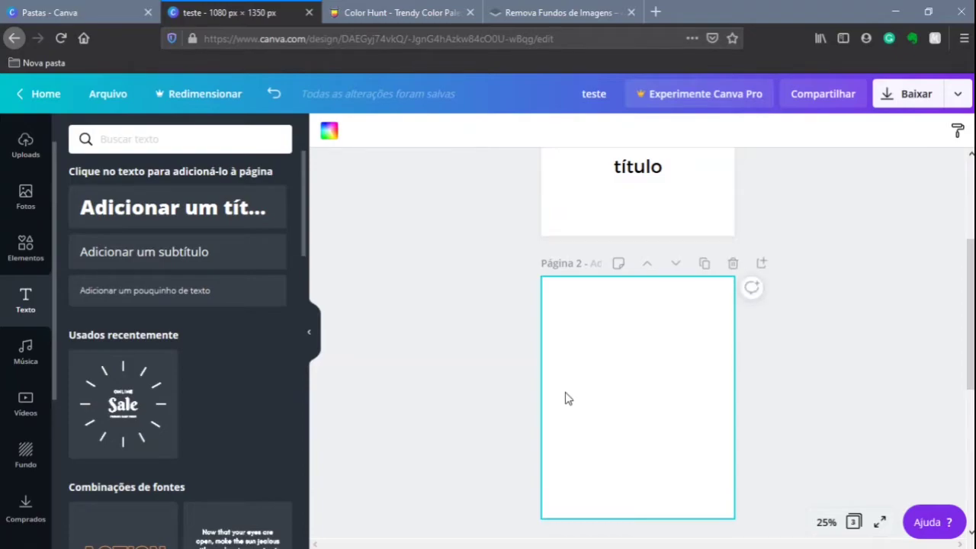
key("ctrl+v")
scroll(588, 451, "down", 3)
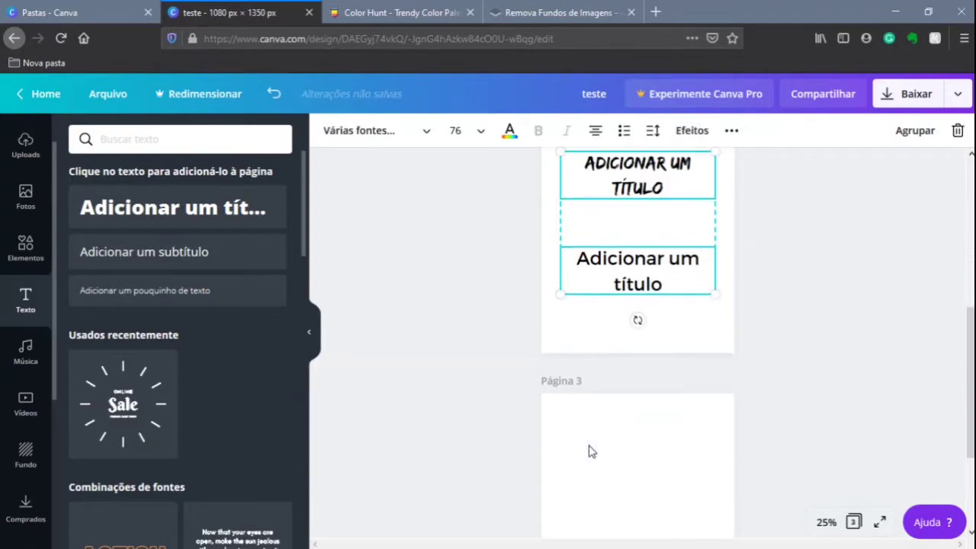
Paste the same two title text boxes onto page 3 and deselect them.
left_click(593, 451)
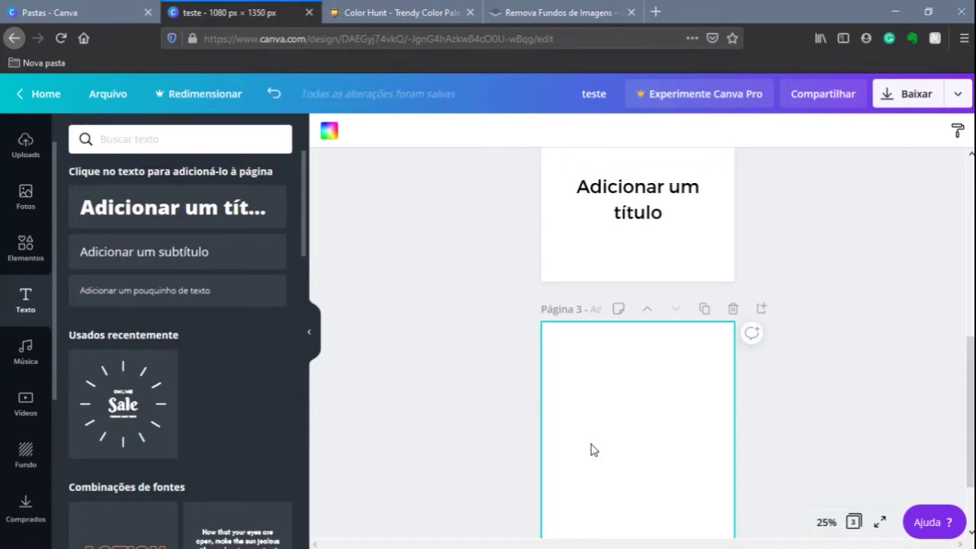
key("ctrl+v")
scroll(593, 450, "down", 3)
scroll(770, 348, "up", 3)
scroll(768, 433, "down", 2)
scroll(768, 432, "down", 1)
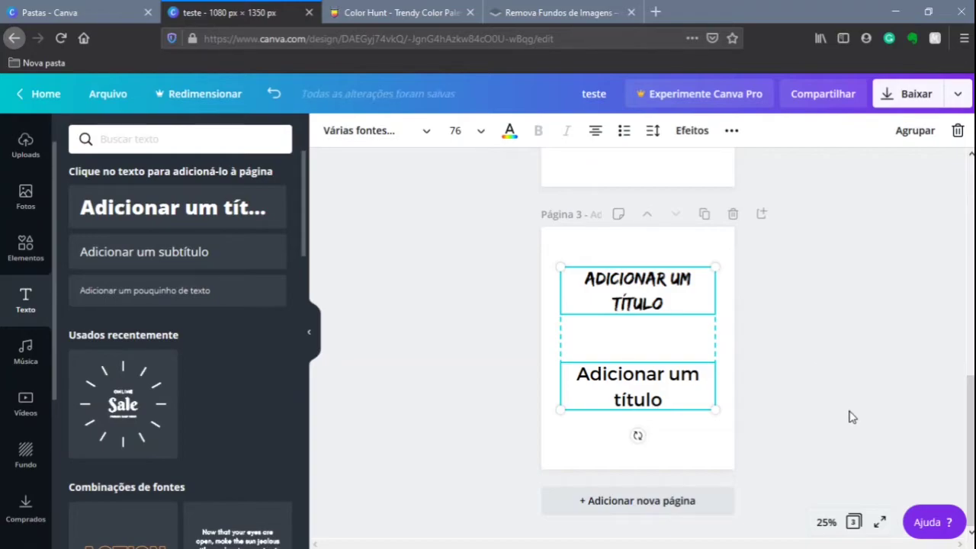
key("Escape")
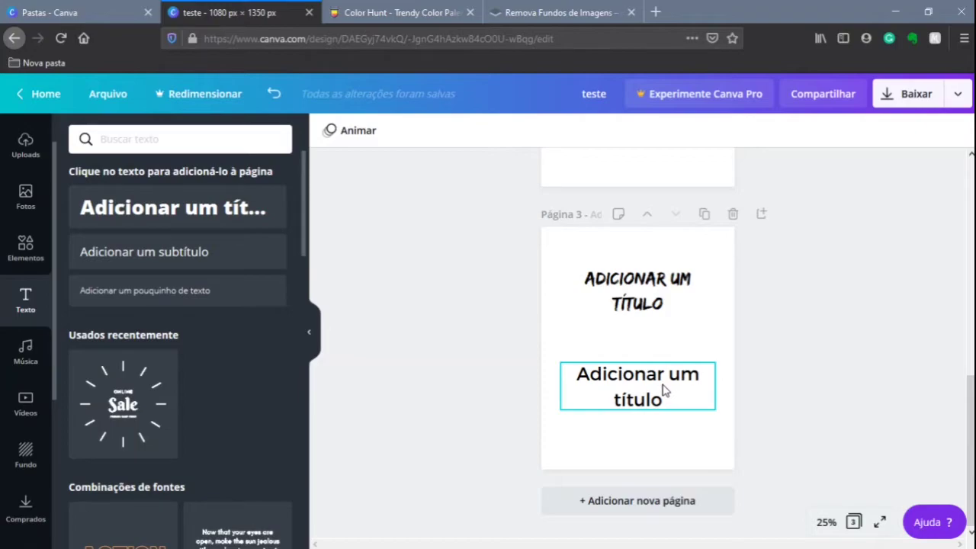
Look through the photo library, extra apps and folders, and open the "Curtidas" folder of liked images.
left_click(26, 206)
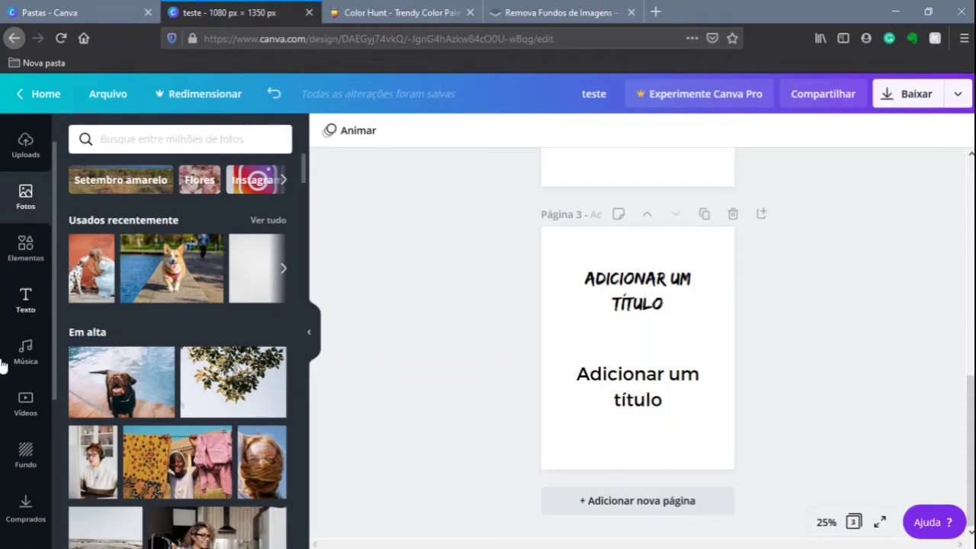
scroll(22, 495, "down", 3)
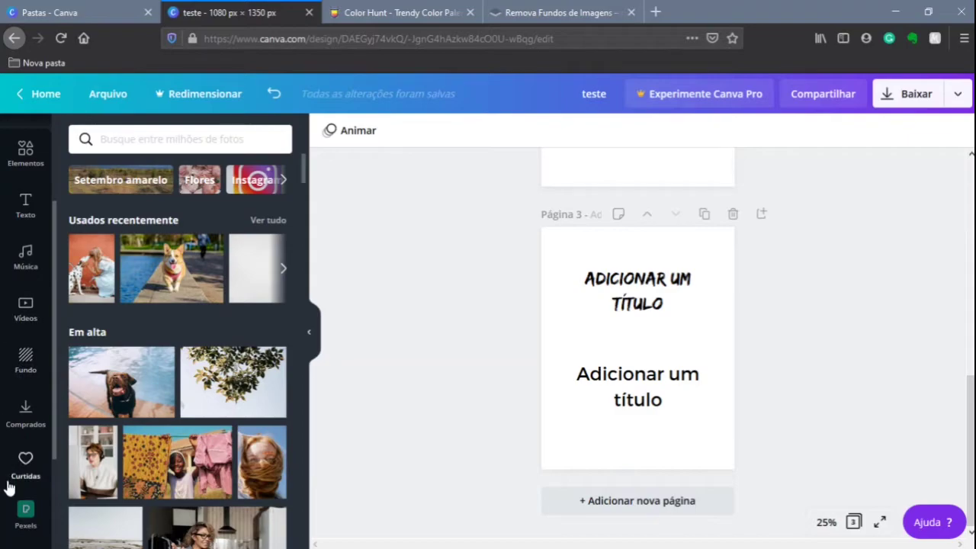
scroll(15, 487, "down", 3)
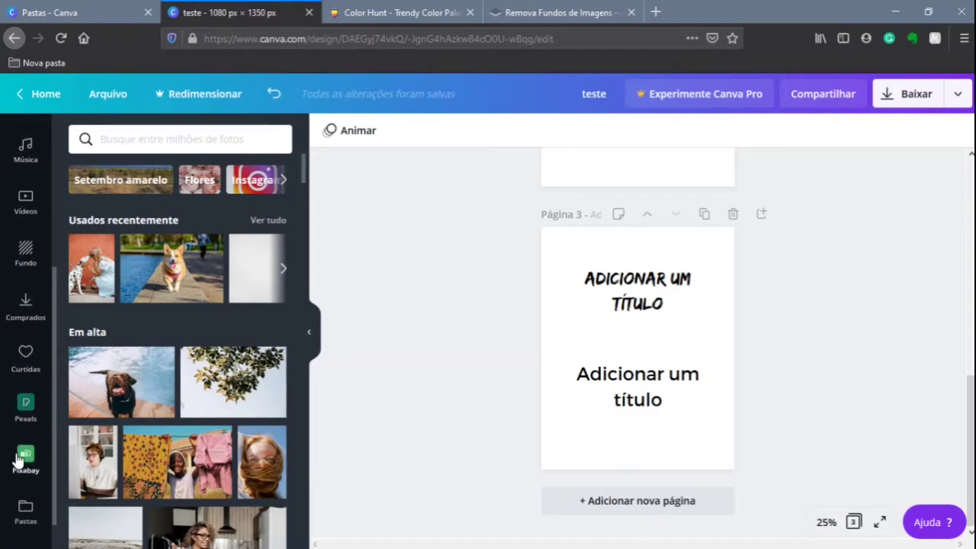
left_click(23, 526)
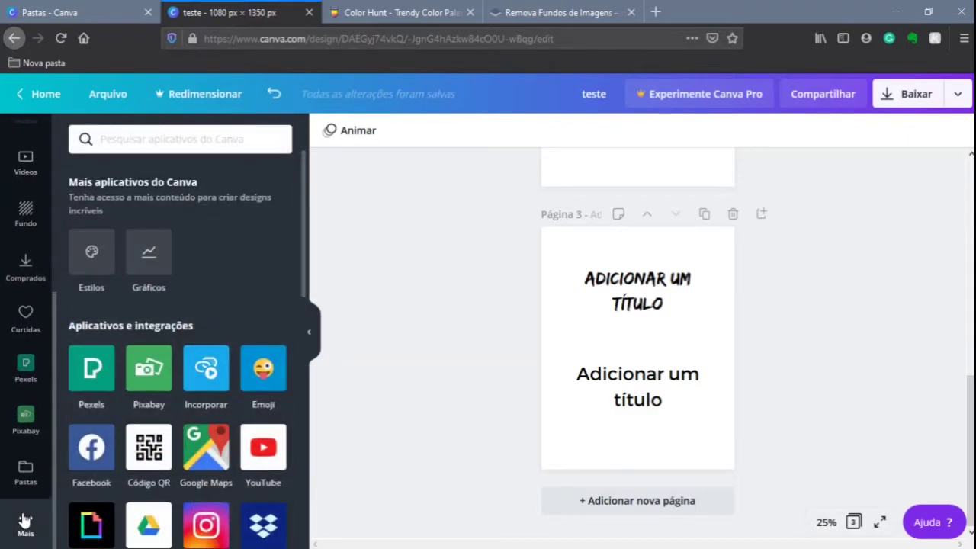
left_click(25, 474)
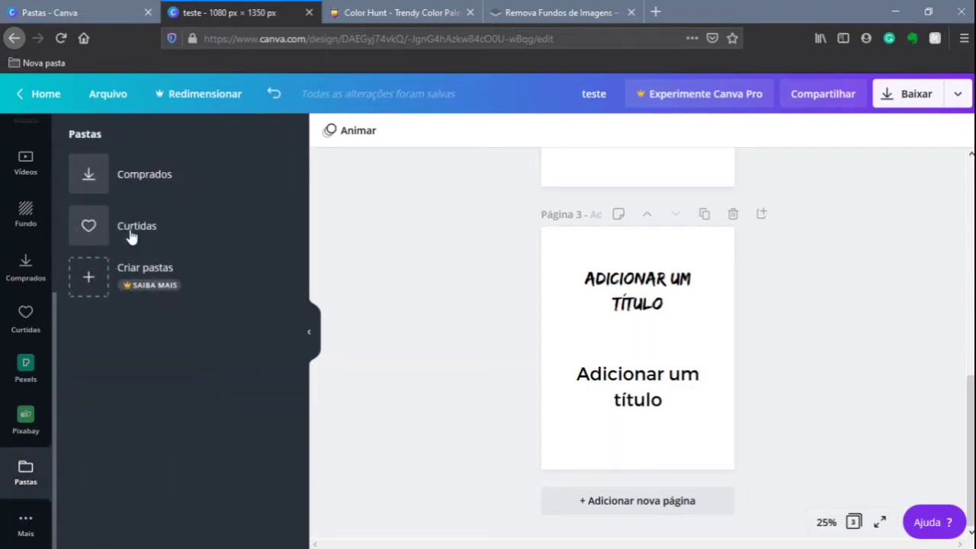
left_click(136, 227)
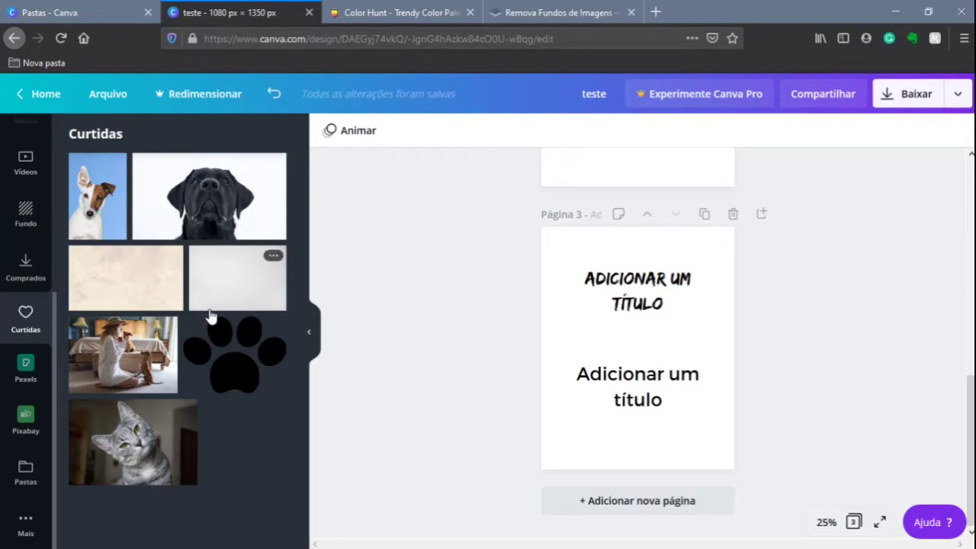
Switch to the "minicurso design" folder and highlight finished posts 1 to 3 and the background-free dog and cat images.
key("alt+Tab")
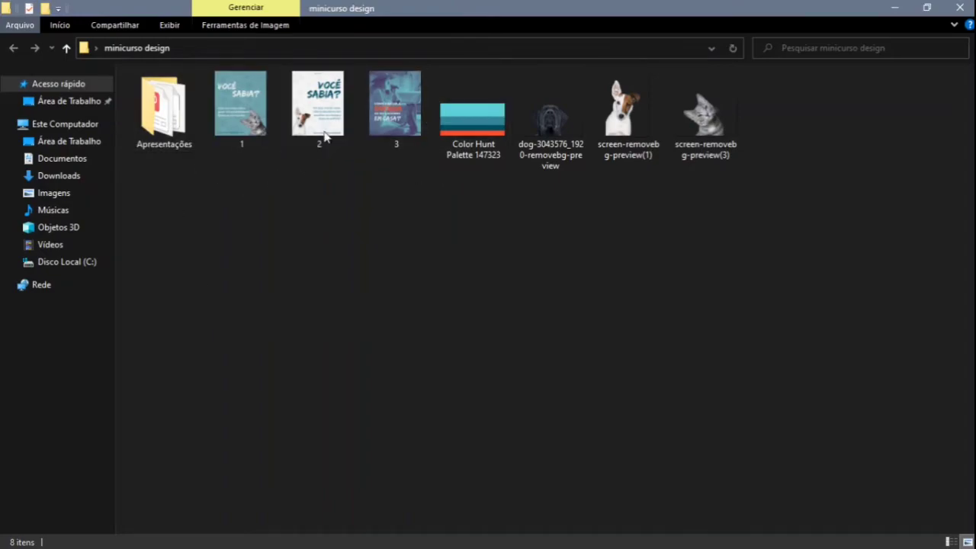
left_click_drag(240, 175, 408, 97)
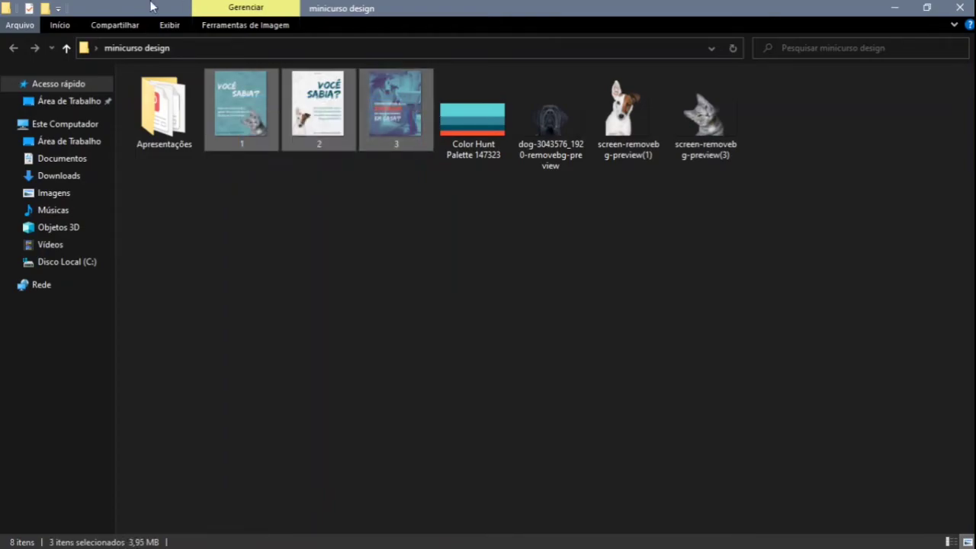
left_click(546, 195)
left_click_drag(552, 211, 764, 122)
left_click(493, 172)
left_click_drag(647, 227, 825, 98)
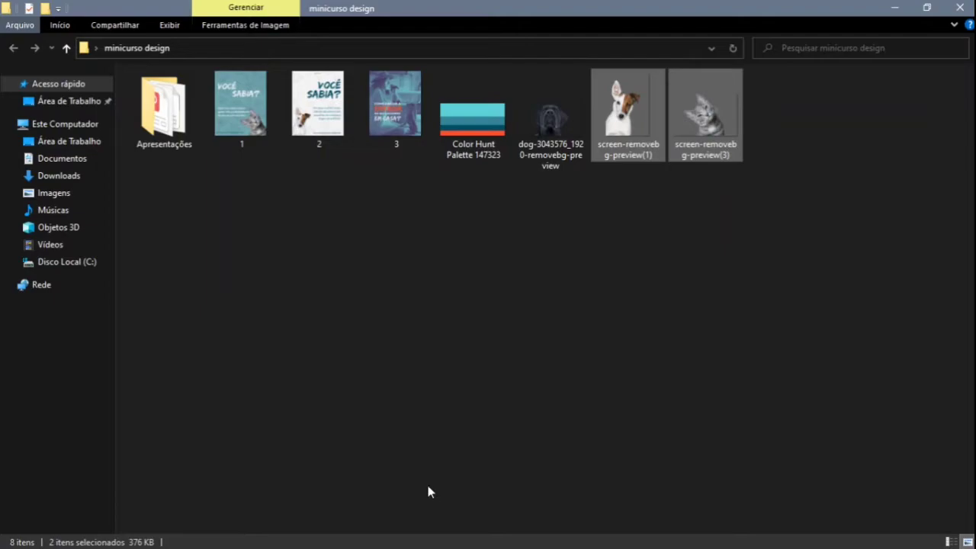
Switch back to the Canva design and view the details of the liked gray cat photo.
key("alt+Tab")
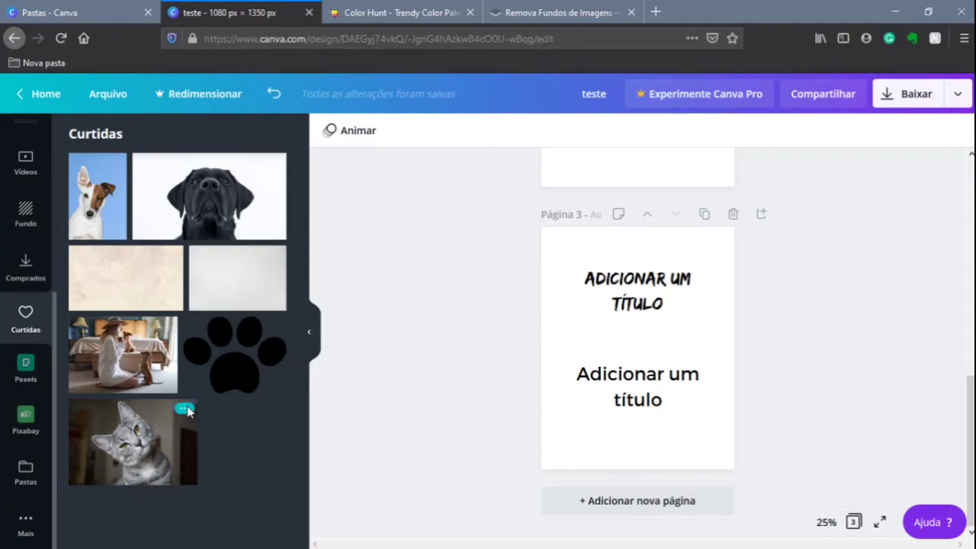
left_click(185, 411)
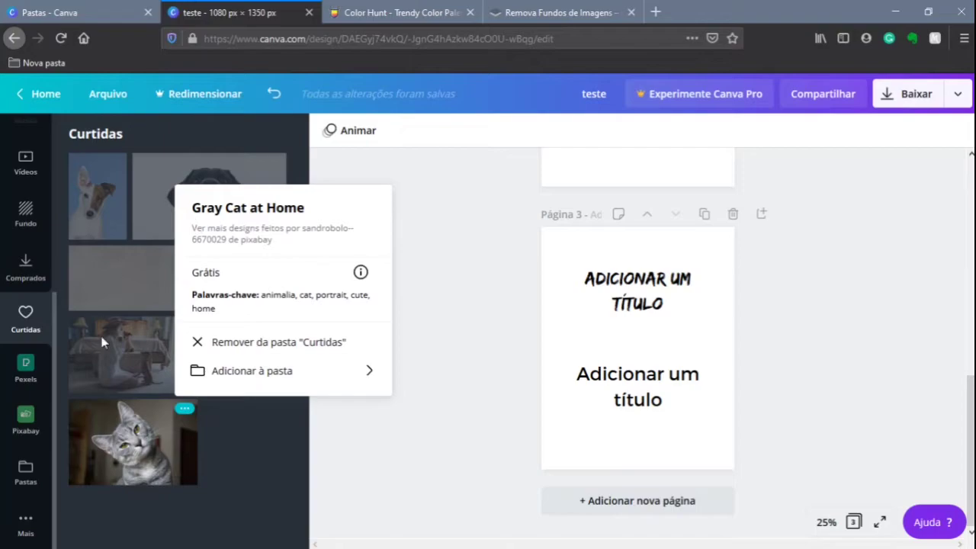
scroll(31, 183, "up", 3)
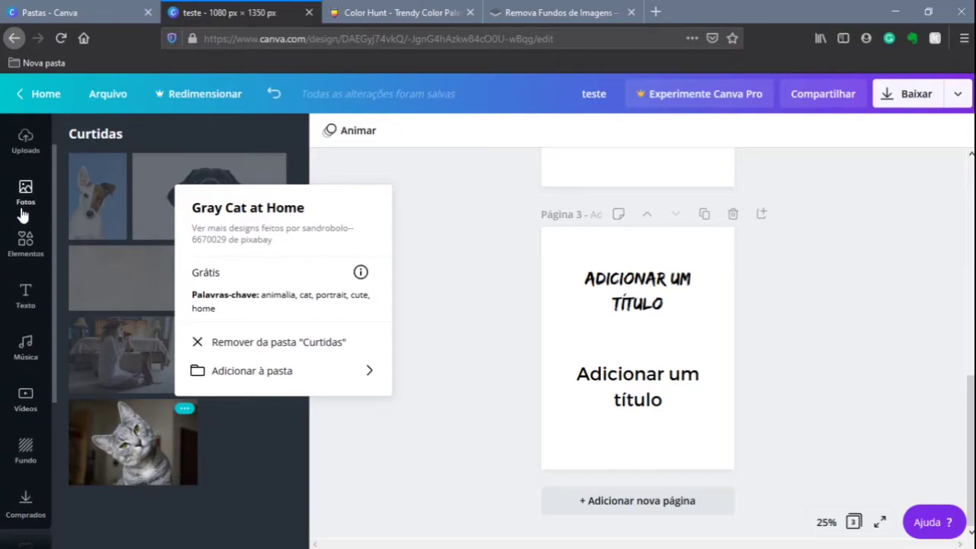
Browse the Fotos and Pexels image sources and search Pixabay for "cat".
left_click(25, 238)
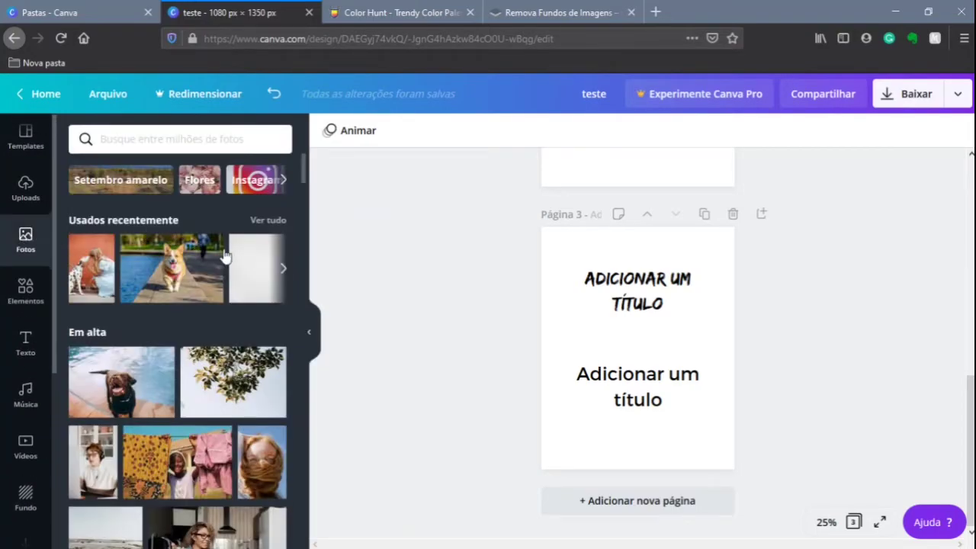
scroll(17, 423, "down", 3)
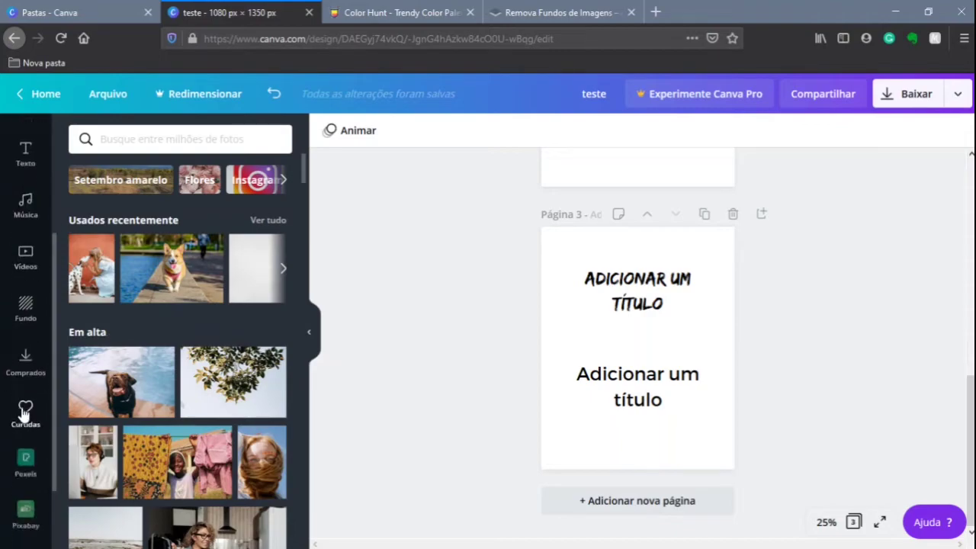
left_click(25, 461)
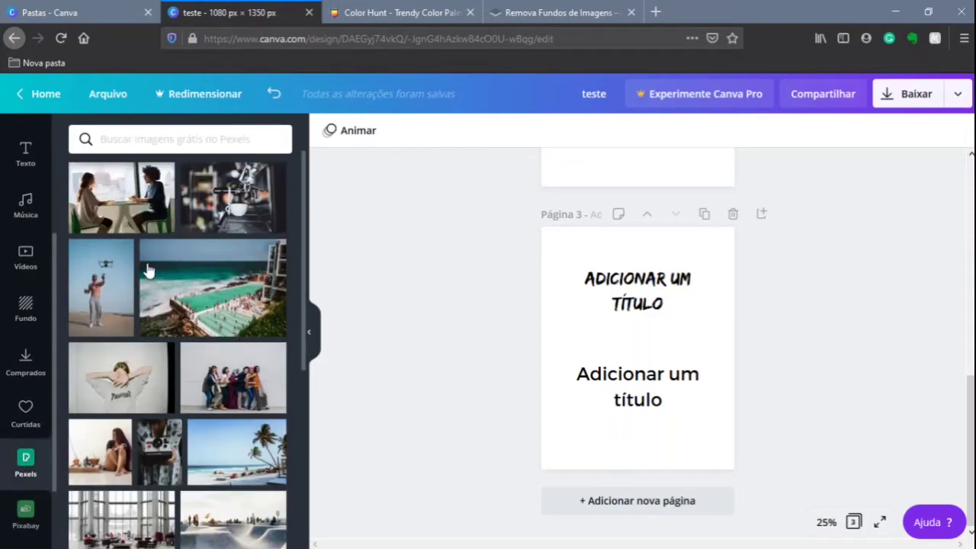
scroll(34, 411, "down", 2)
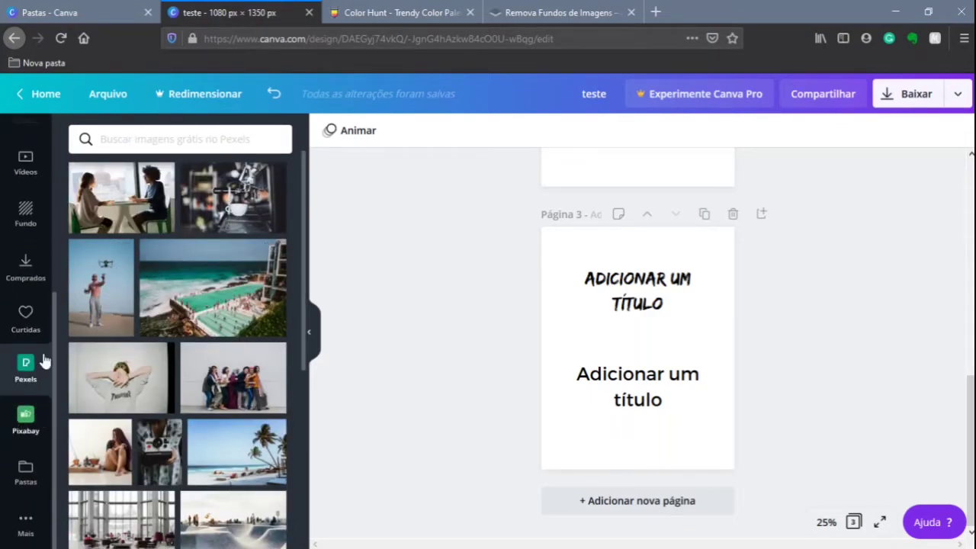
left_click(25, 420)
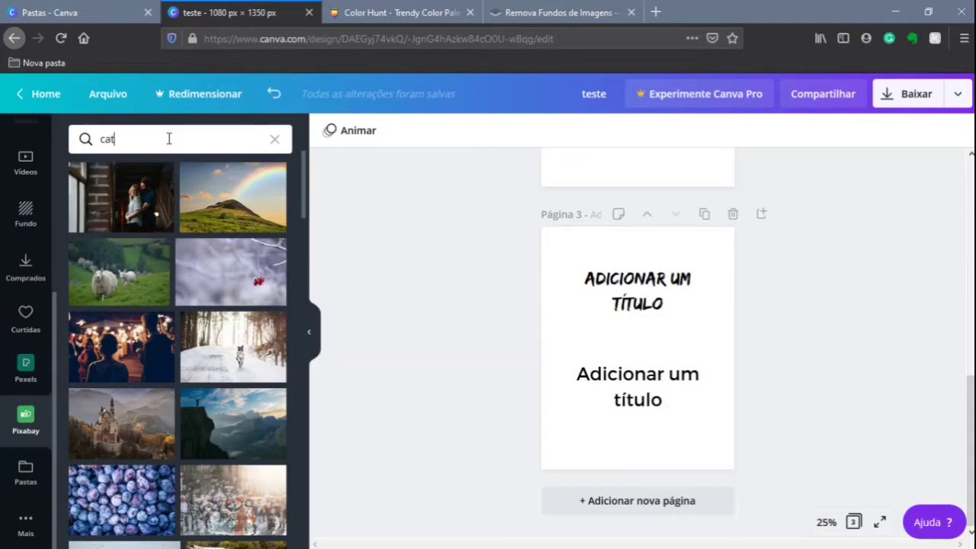
key("Return")
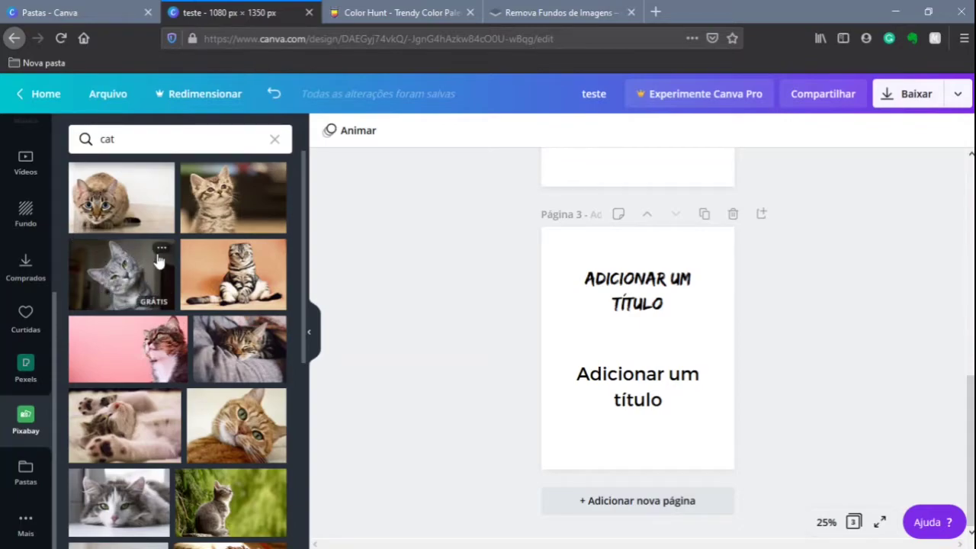
Open the media page of the "Gray Cat at Home" photo from its details in the Pixabay results.
left_click(162, 250)
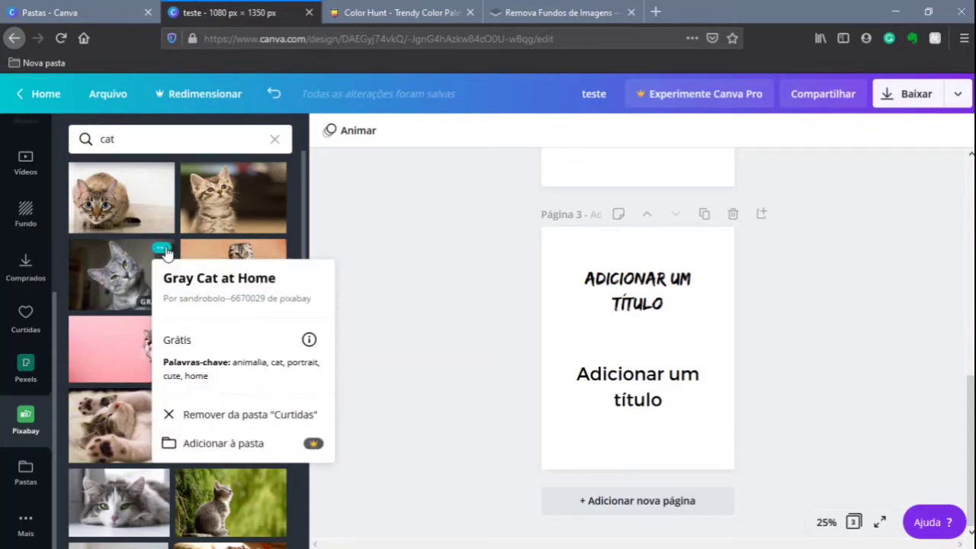
left_click(163, 250)
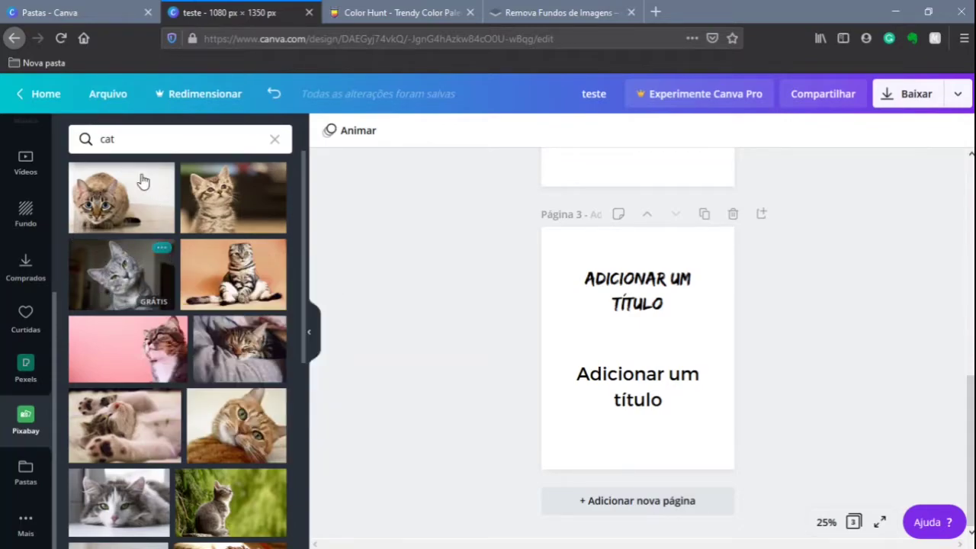
left_click(162, 249)
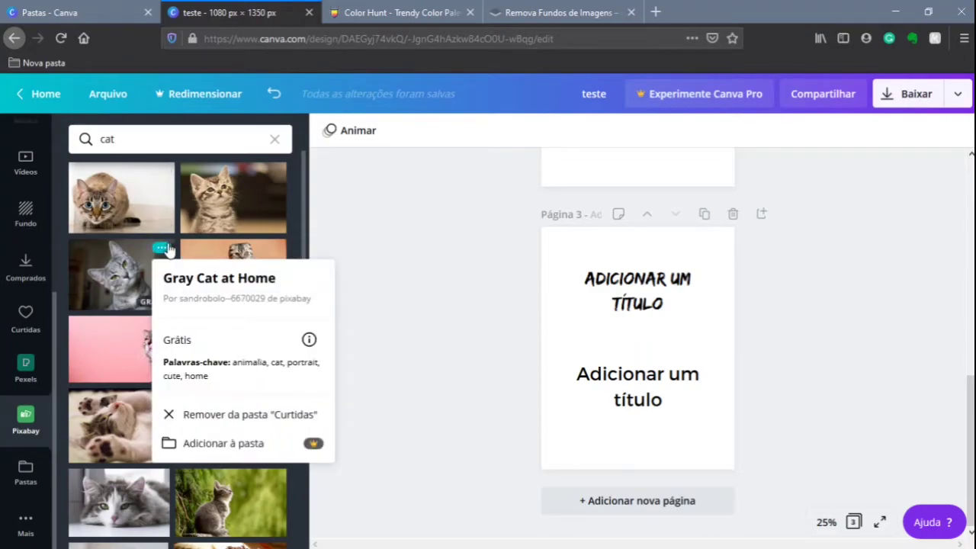
left_click(204, 284)
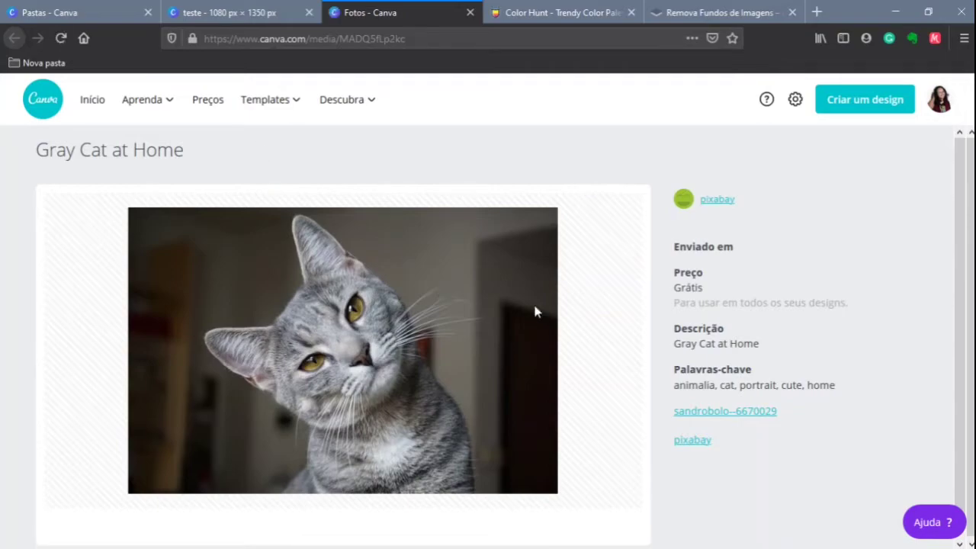
View the gray cat picture on its own and drop it onto the open remove.bg page for background removal.
scroll(499, 426, "down", 1)
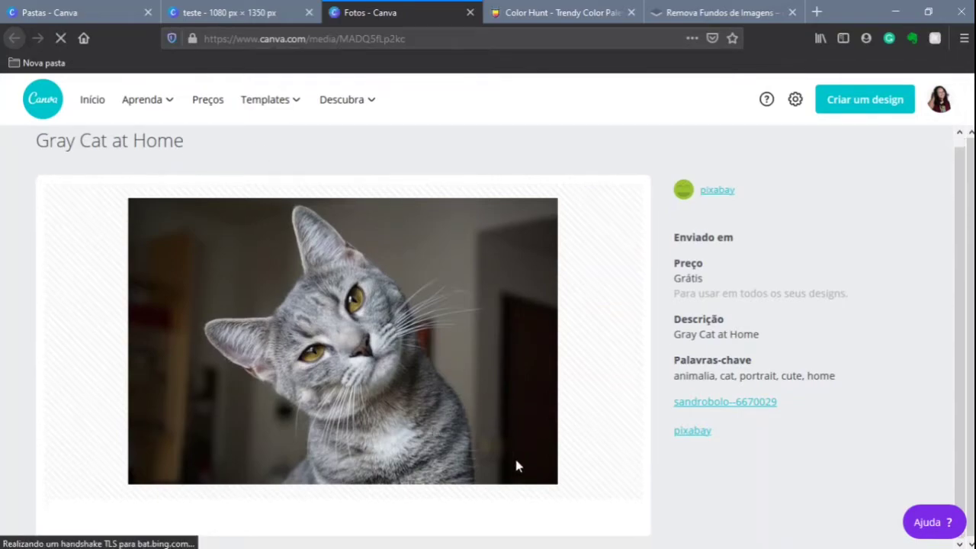
right_click(395, 310)
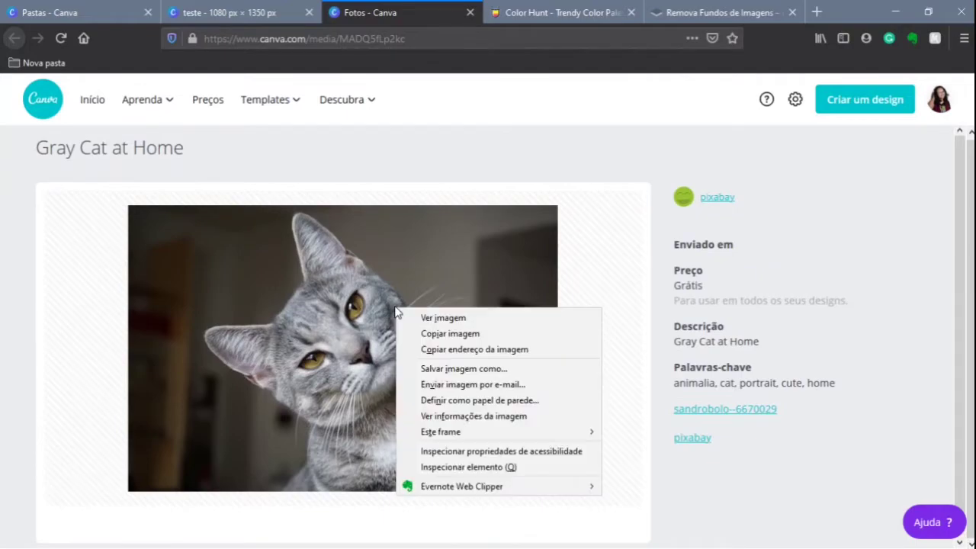
left_click(447, 320)
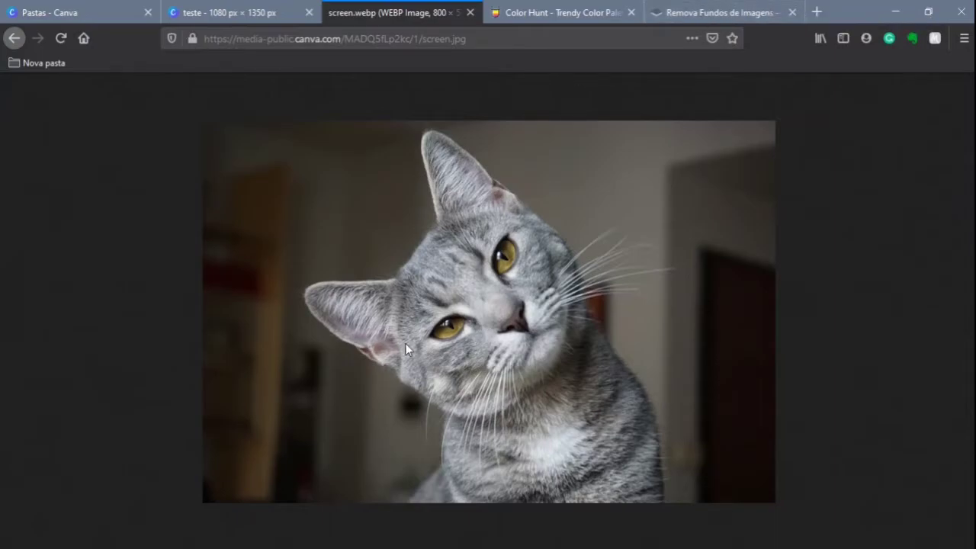
left_click_drag(405, 343, 466, 310)
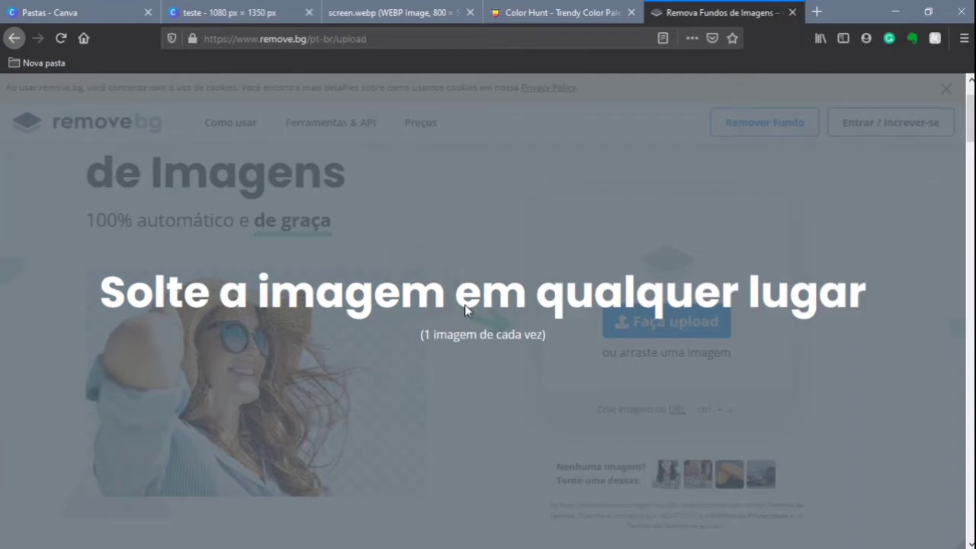